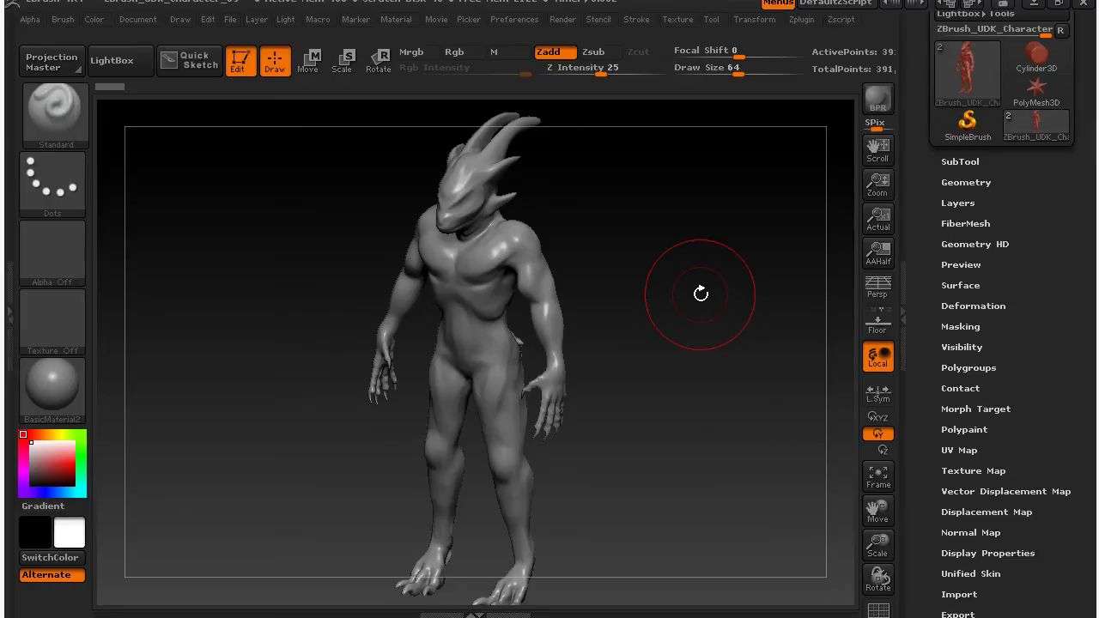
pyautogui.moveTo(667, 425); pyautogui.dragTo(700, 375)
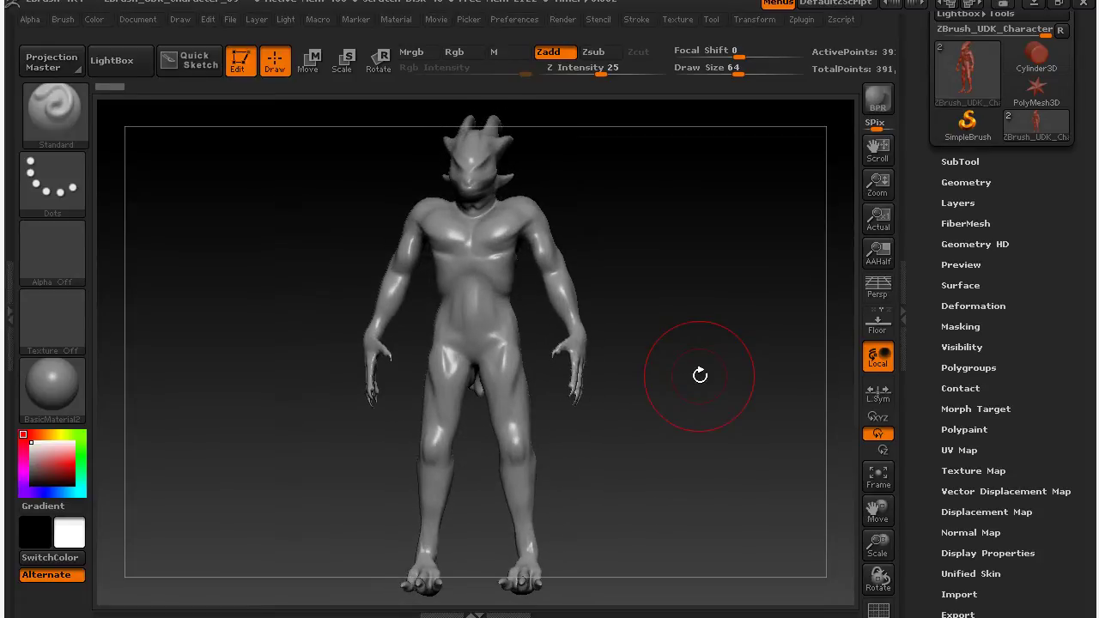
pyautogui.moveTo(692, 301); pyautogui.dragTo(662, 307)
pyautogui.moveTo(719, 256)
pyautogui.mouseDown()
pyautogui.moveTo(655, 270)
pyautogui.moveTo(775, 260)
pyautogui.moveTo(699, 252)
pyautogui.mouseUp()
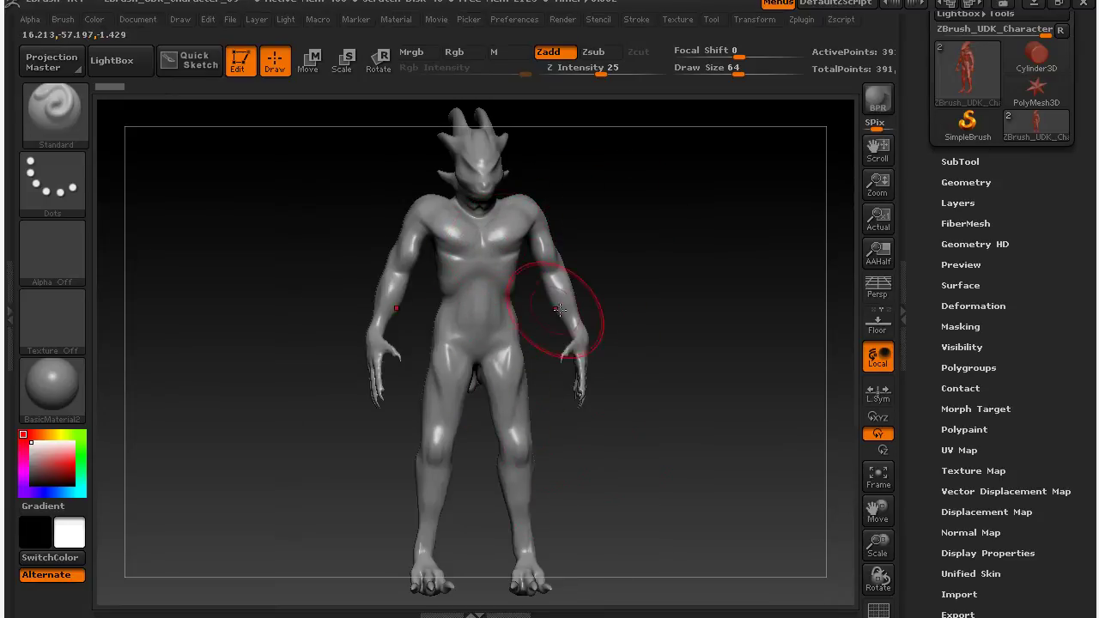
pyautogui.moveTo(709, 429)
pyautogui.mouseDown()
pyautogui.moveTo(693, 429)
pyautogui.moveTo(707, 427)
pyautogui.mouseUp()
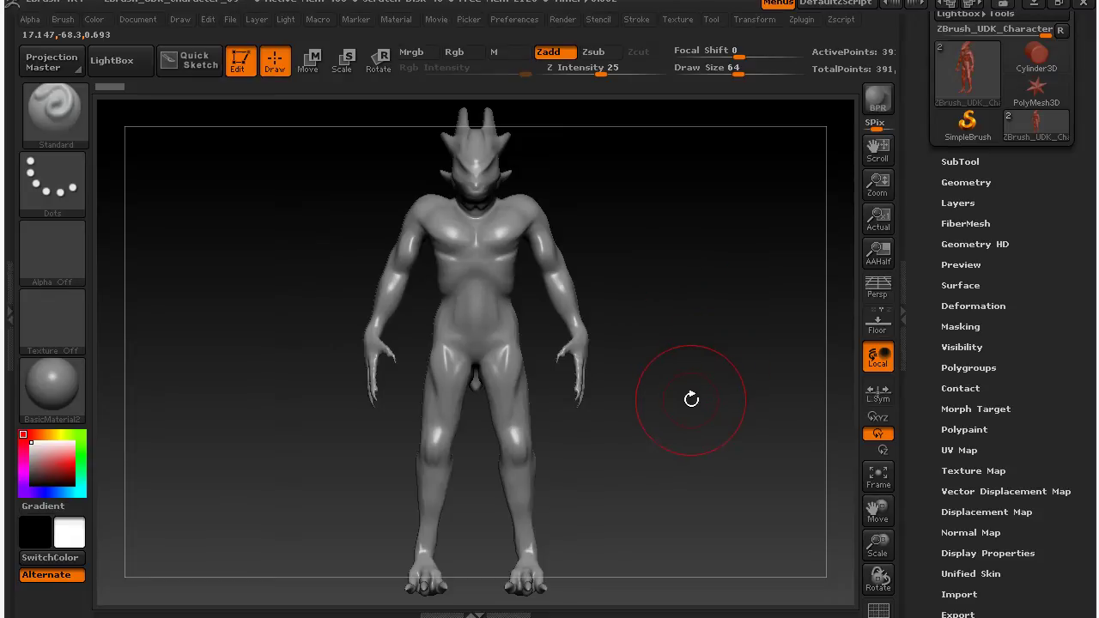
# Append a ZSphere to the character as a new subtool and make it the active subtool
pyautogui.click(961, 162)
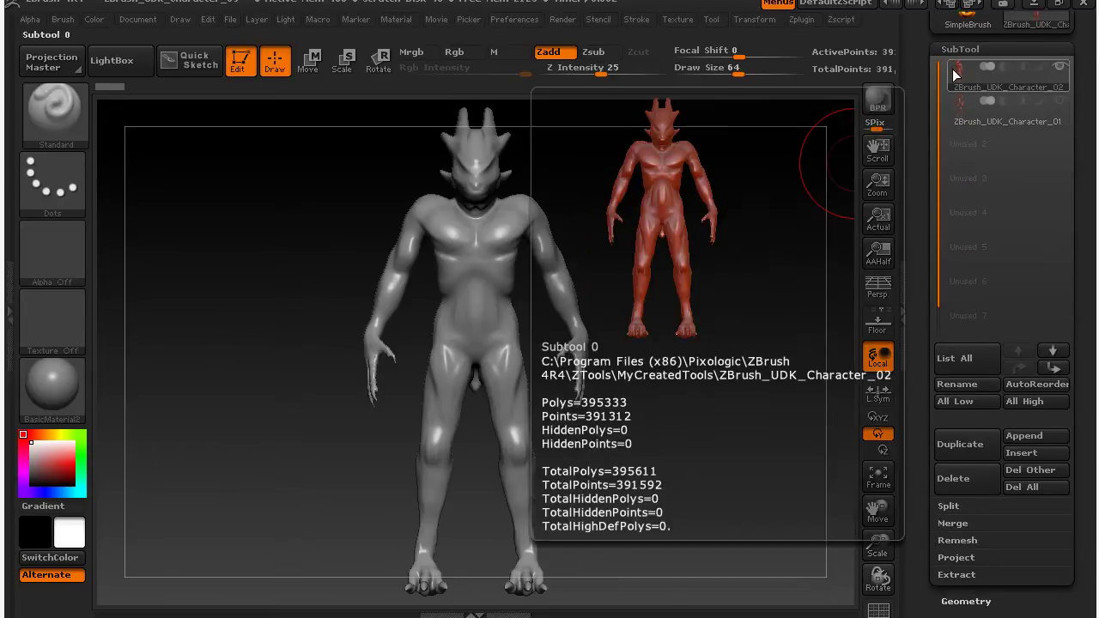
pyautogui.click(1030, 437)
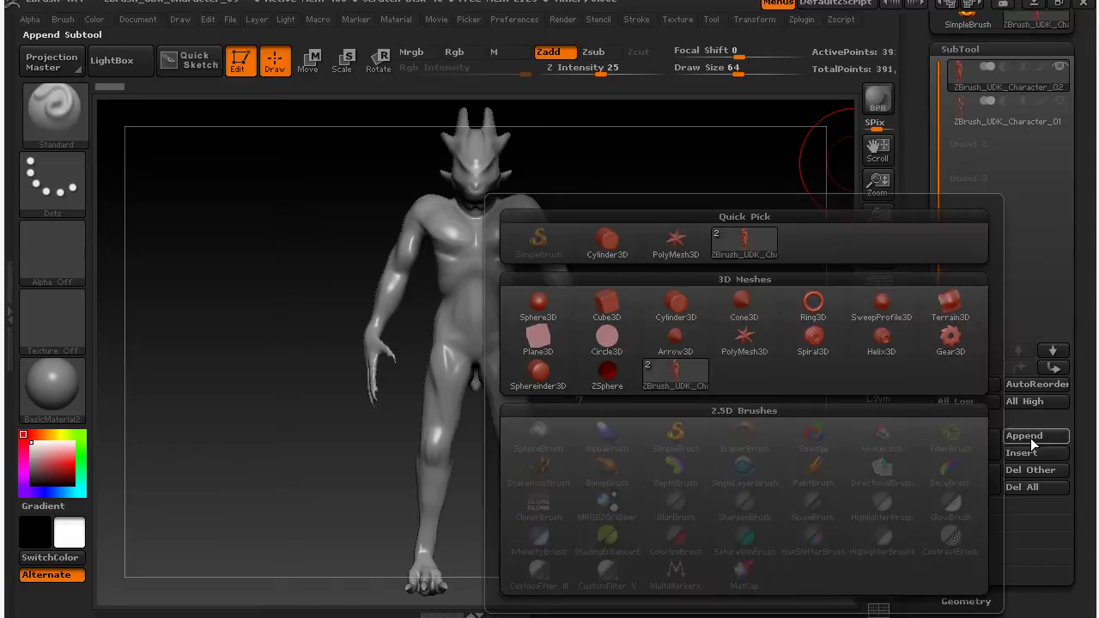
pyautogui.click(607, 386)
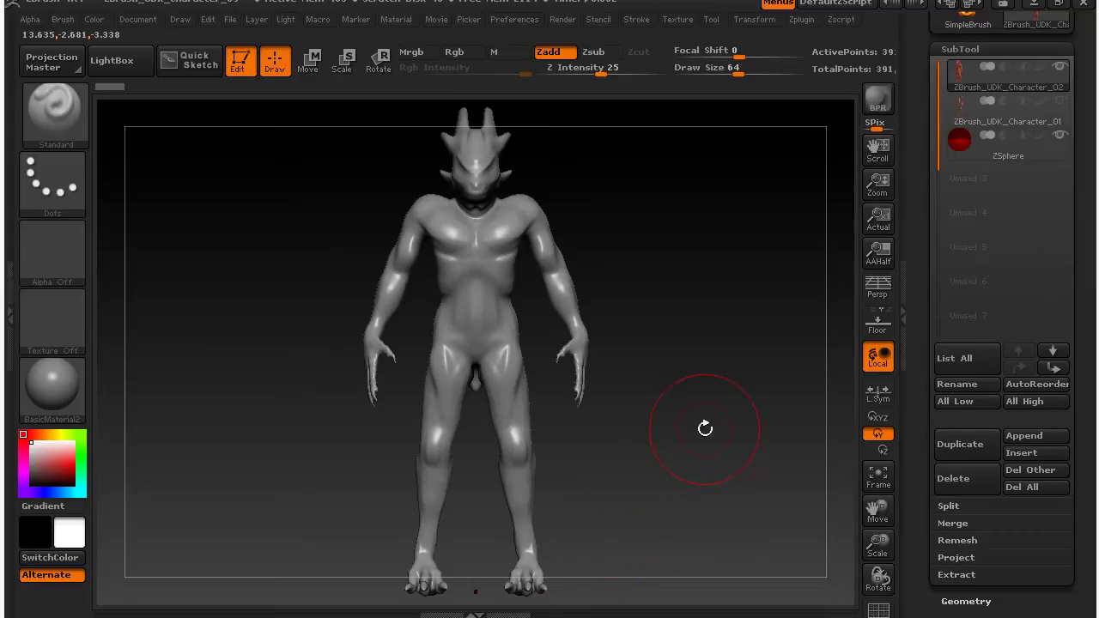
pyautogui.click(1017, 156)
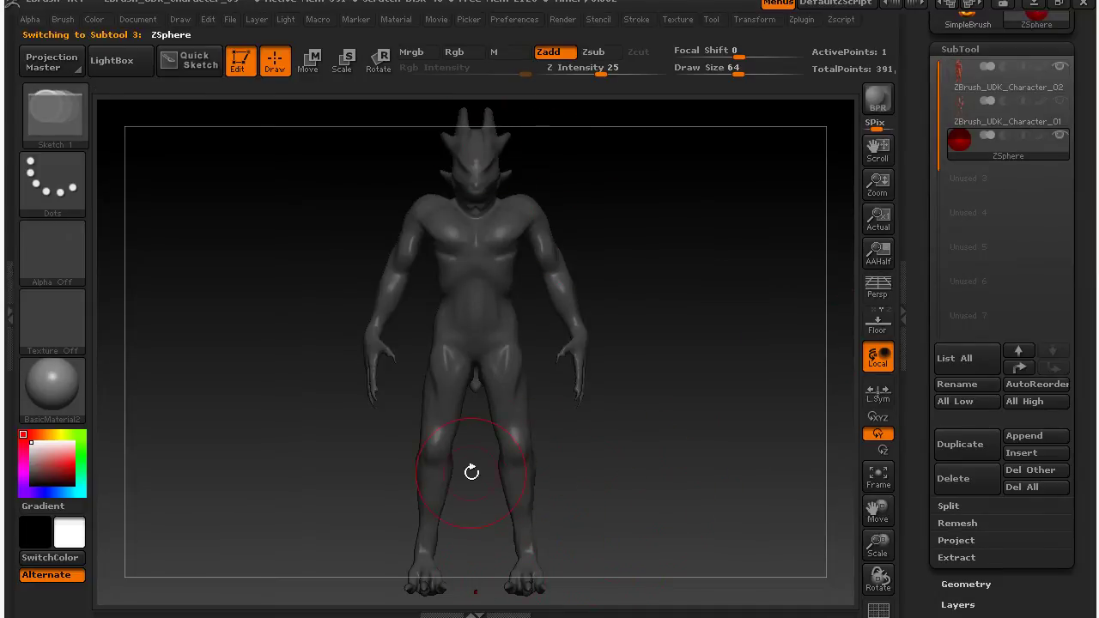
# Move the ZSphere up from between the character's feet to the inside of the pelvis, working from the side view
pyautogui.moveTo(707, 486); pyautogui.dragTo(665, 486)
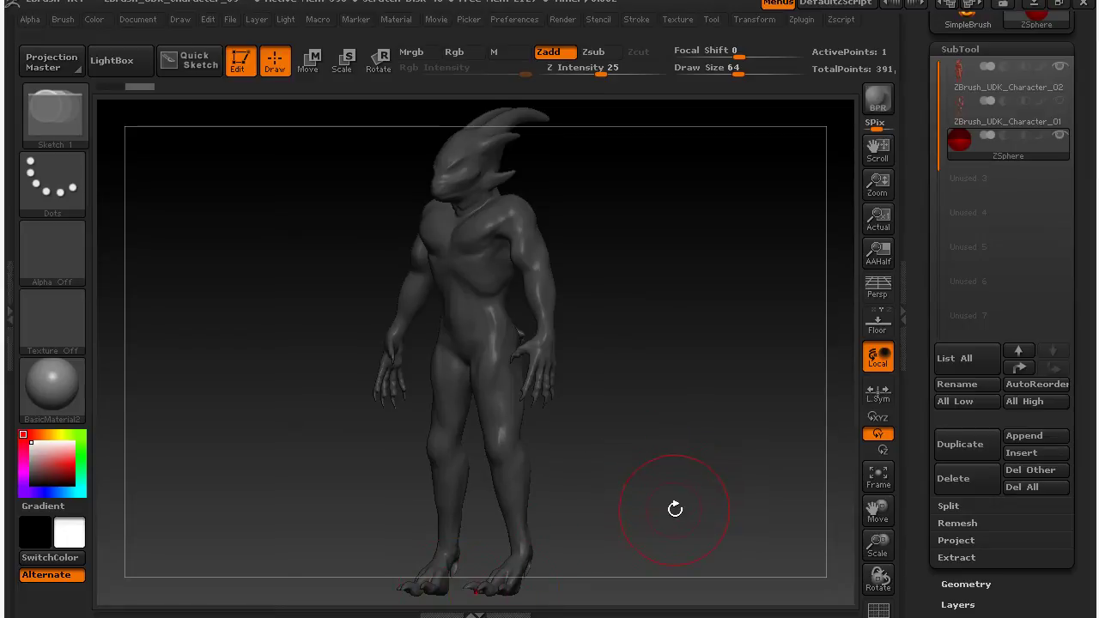
pyautogui.moveTo(647, 519); pyautogui.dragTo(616, 518)
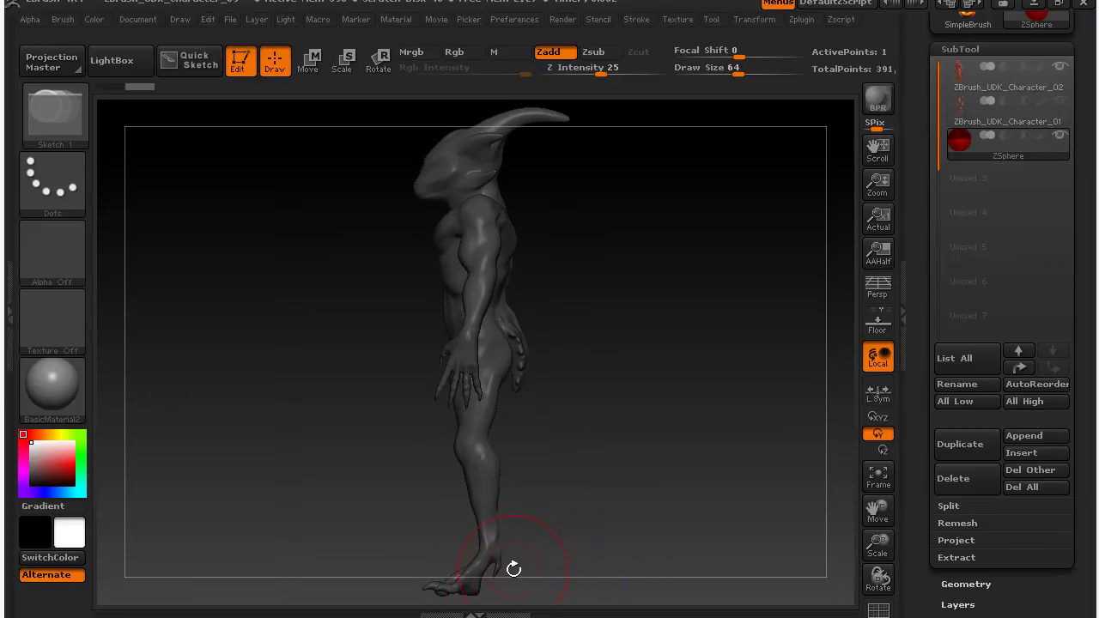
pyautogui.click(309, 60)
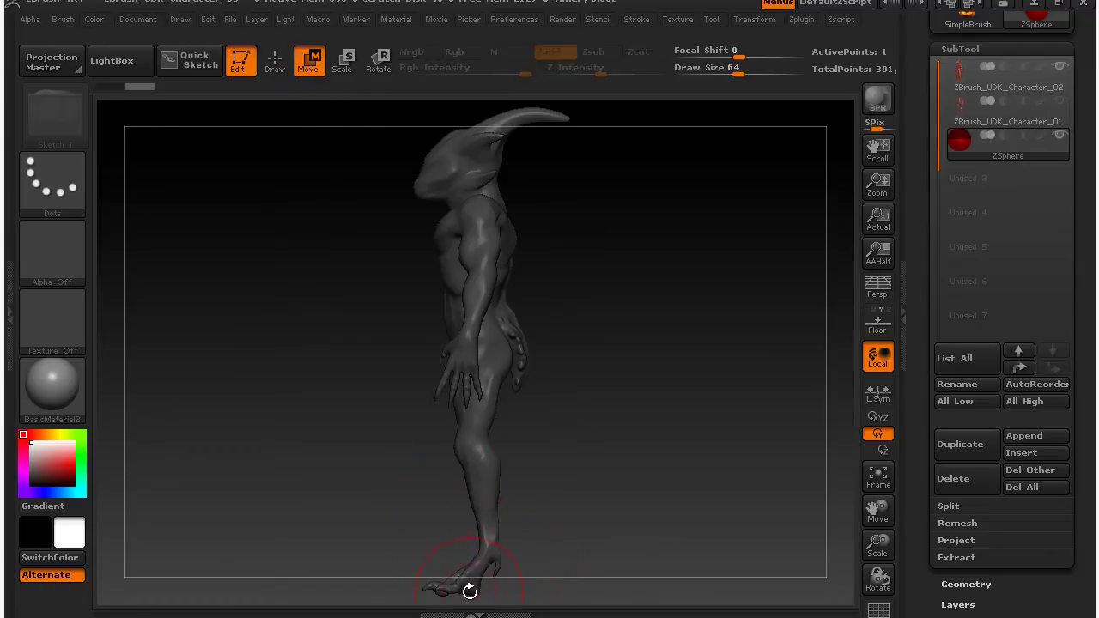
pyautogui.moveTo(473, 589)
pyautogui.mouseDown()
pyautogui.moveTo(489, 471)
pyautogui.moveTo(473, 589)
pyautogui.mouseUp()
pyautogui.keyDown('alt'); pyautogui.moveTo(601, 541); pyautogui.dragTo(594, 430); pyautogui.keyUp('alt')
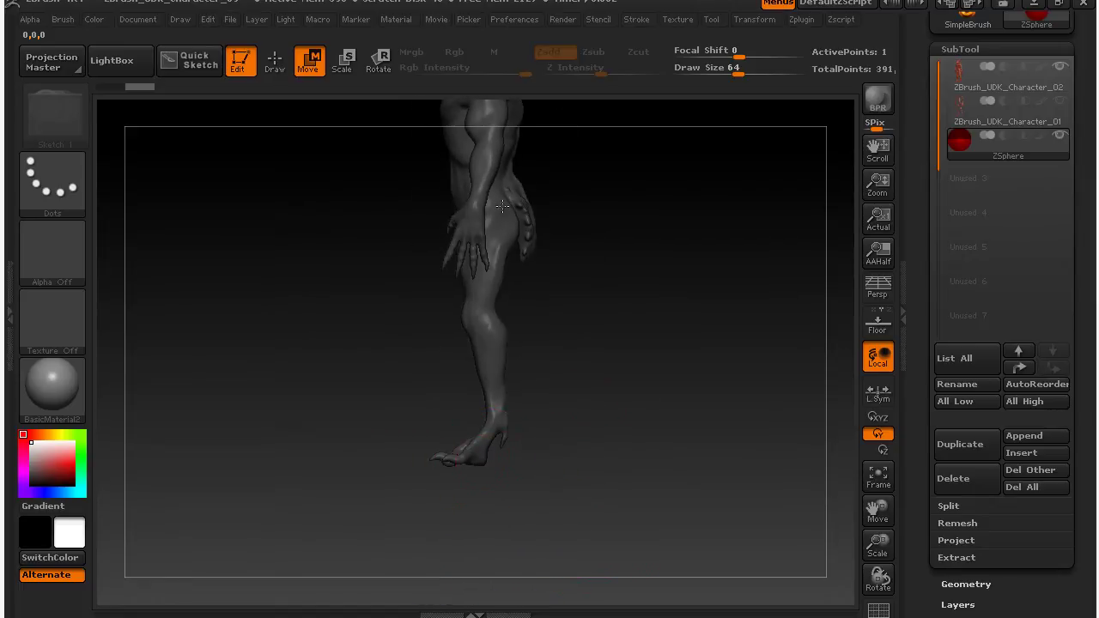
pyautogui.moveTo(590, 189)
pyautogui.keyDown('alt'); pyautogui.mouseDown()
pyautogui.moveTo(551, 359)
pyautogui.moveTo(581, 341)
pyautogui.moveTo(669, 346)
pyautogui.mouseUp(); pyautogui.keyUp('alt')
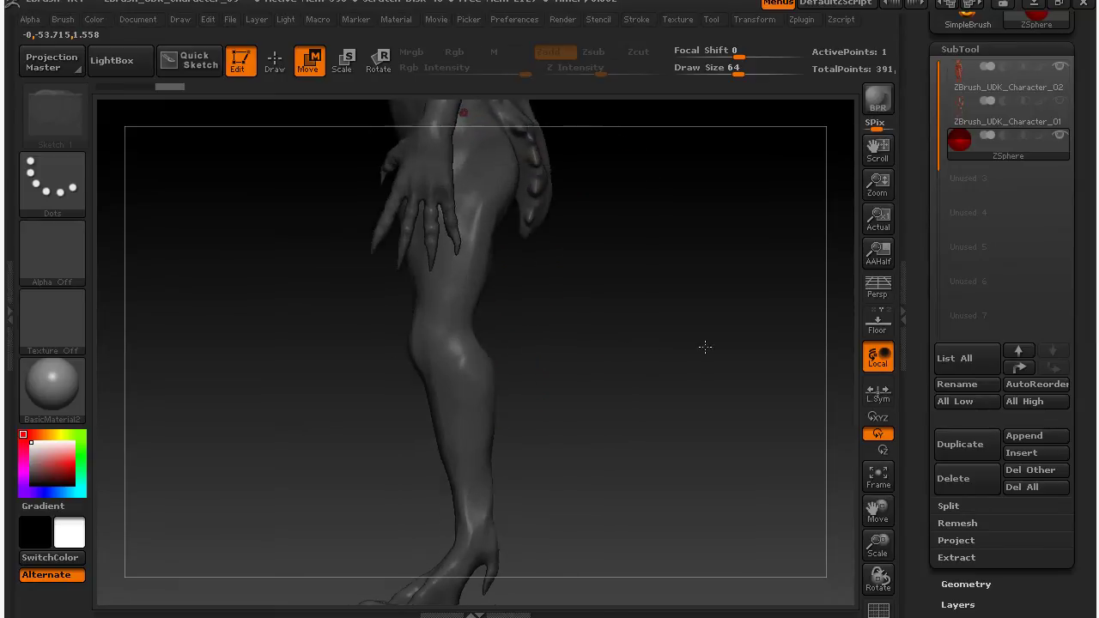
pyautogui.moveTo(669, 252); pyautogui.dragTo(652, 295)
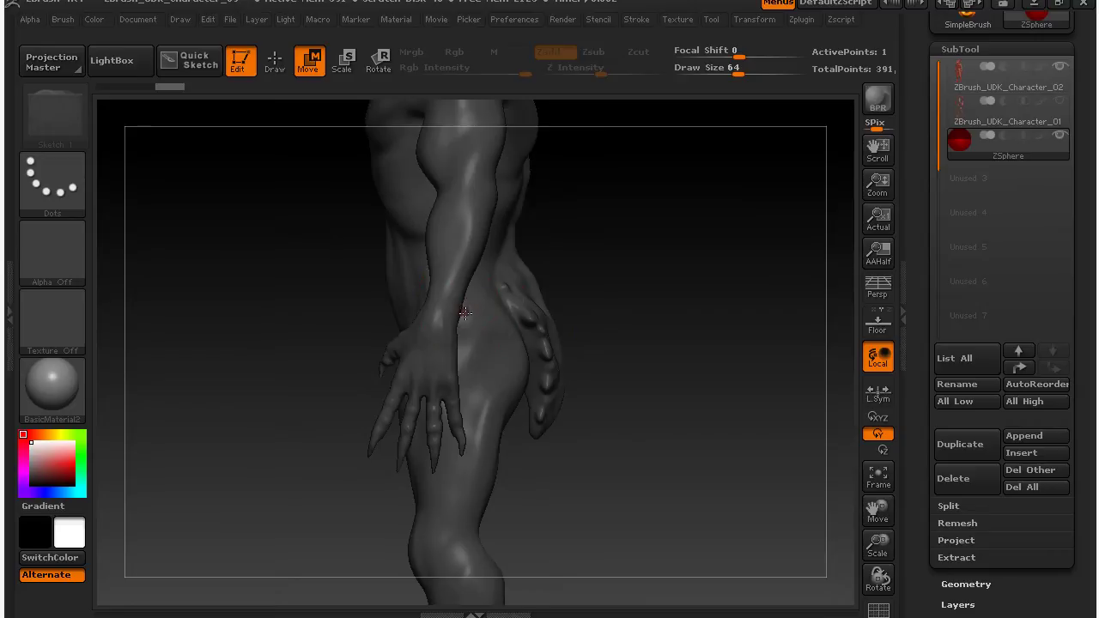
# Scale up the ZSphere in the pelvis, viewed from the front, to a clearly visible size narrower than the hips
pyautogui.moveTo(644, 285); pyautogui.dragTo(739, 283)
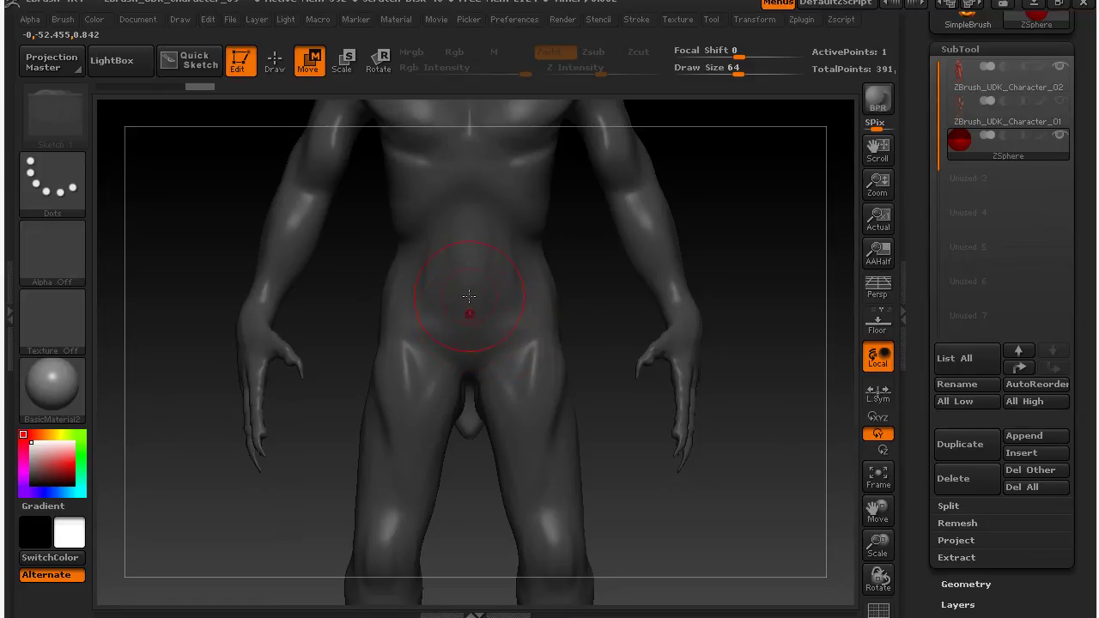
pyautogui.click(343, 60)
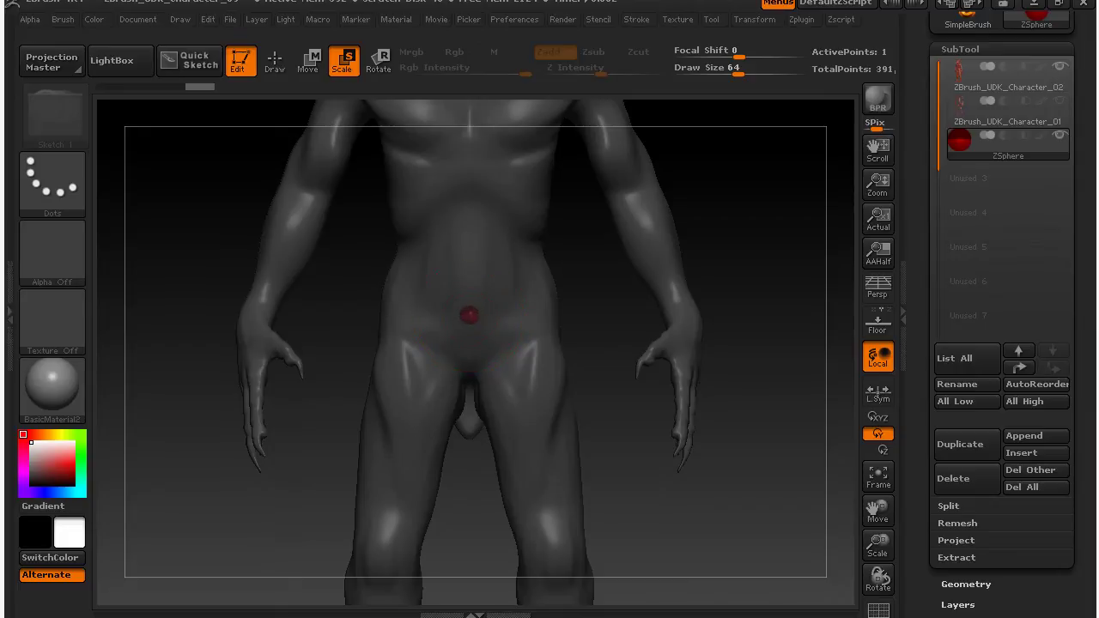
pyautogui.moveTo(470, 315); pyautogui.dragTo(541, 507)
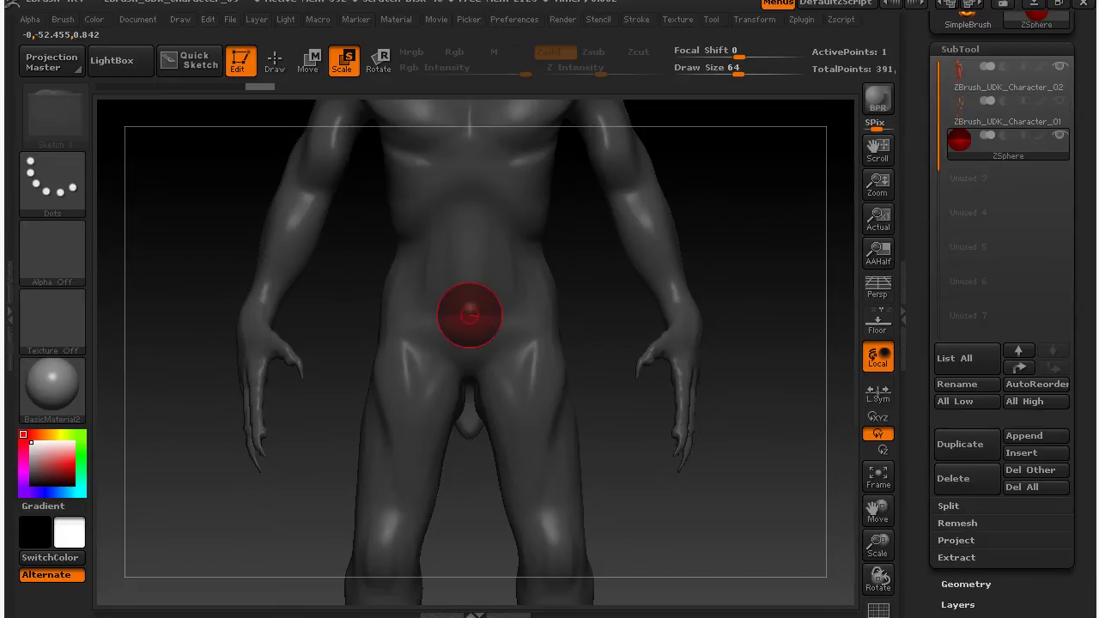
pyautogui.moveTo(744, 511)
pyautogui.mouseDown()
pyautogui.moveTo(638, 515)
pyautogui.moveTo(747, 515)
pyautogui.mouseUp()
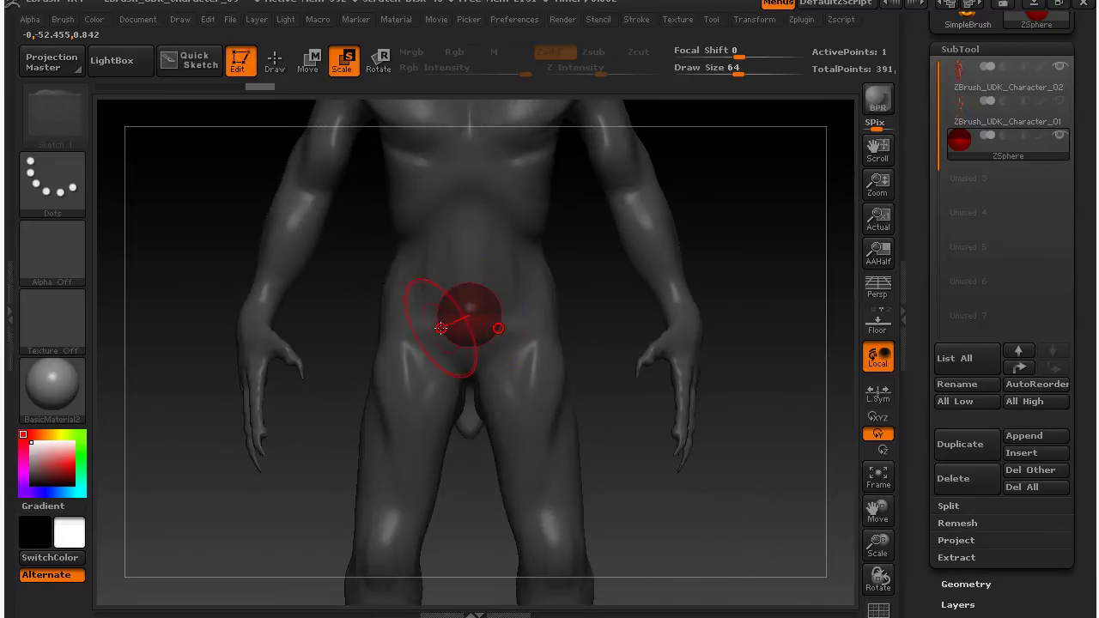
# Read the help on Edit Topology and turn on Edit Topology for the ZSphere
pyautogui.keyDown('alt'); pyautogui.moveTo(753, 183); pyautogui.dragTo(744, 363); pyautogui.keyUp('alt')
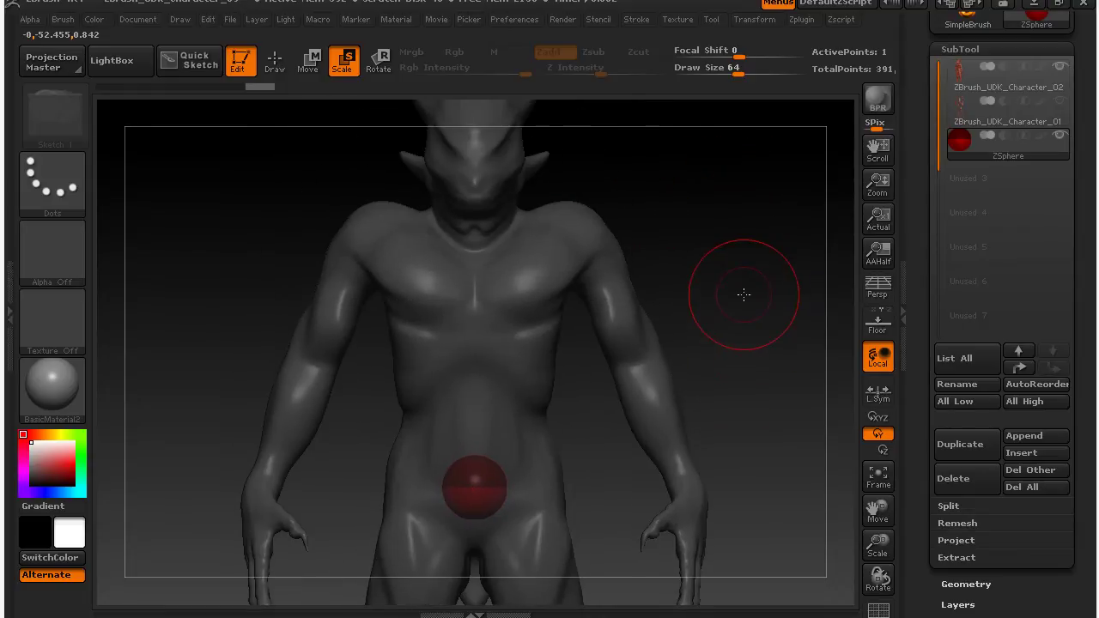
pyautogui.moveTo(925, 318); pyautogui.dragTo(928, 153)
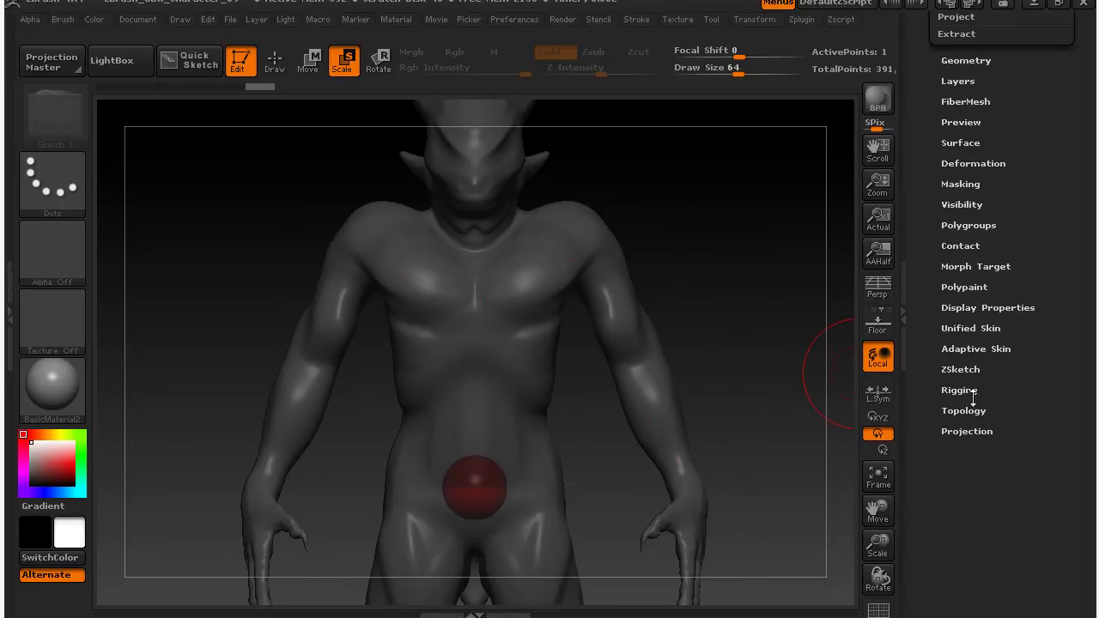
pyautogui.moveTo(924, 120); pyautogui.dragTo(928, 305)
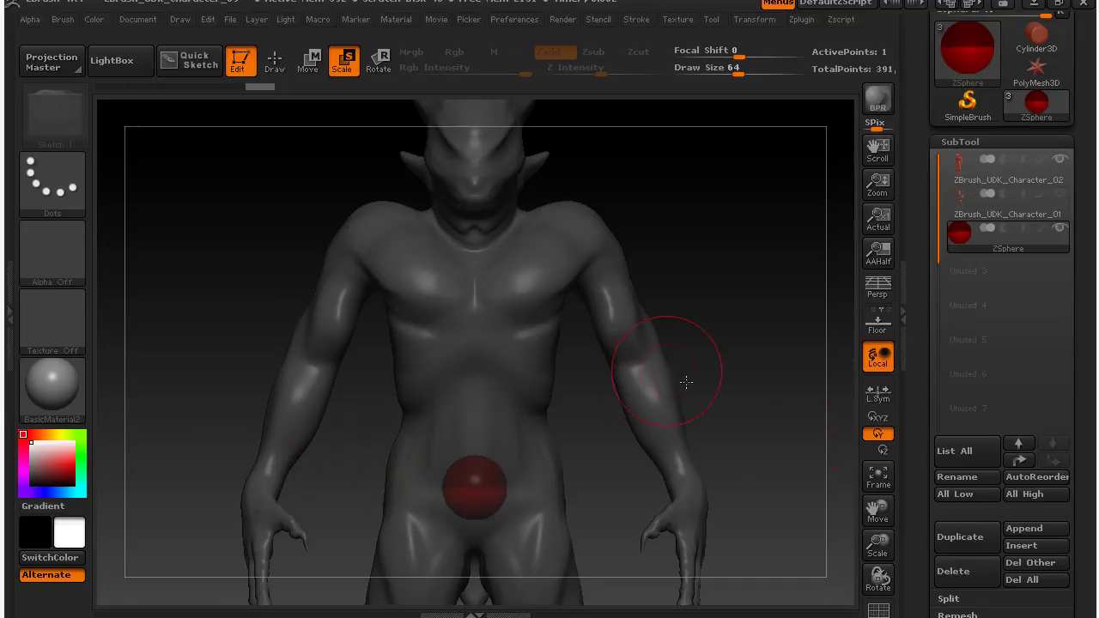
pyautogui.moveTo(915, 441); pyautogui.dragTo(913, 252)
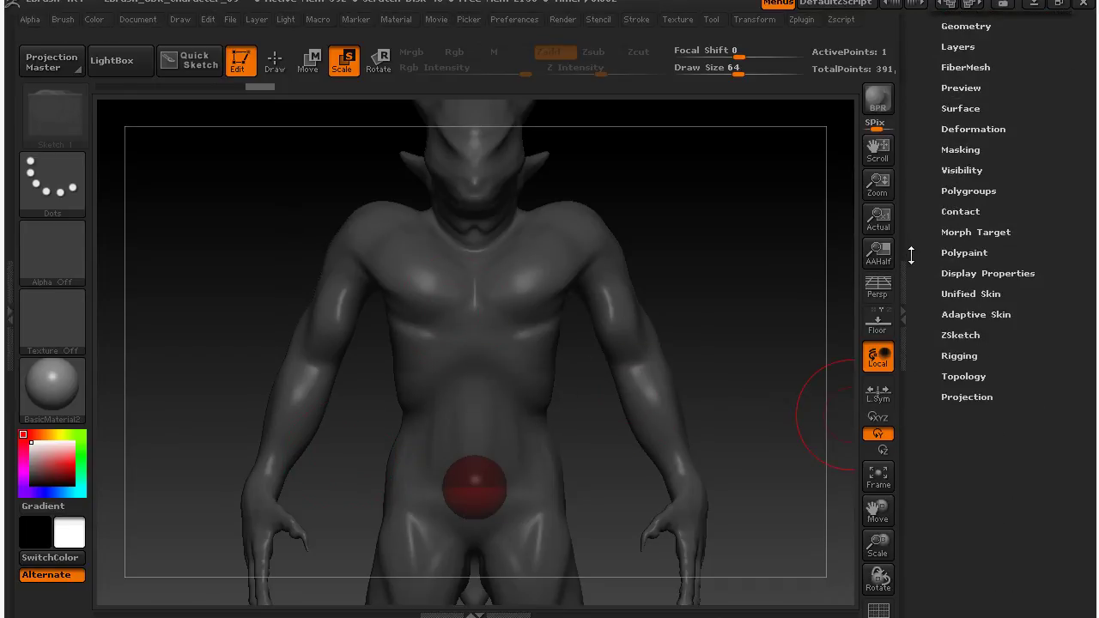
pyautogui.click(963, 376)
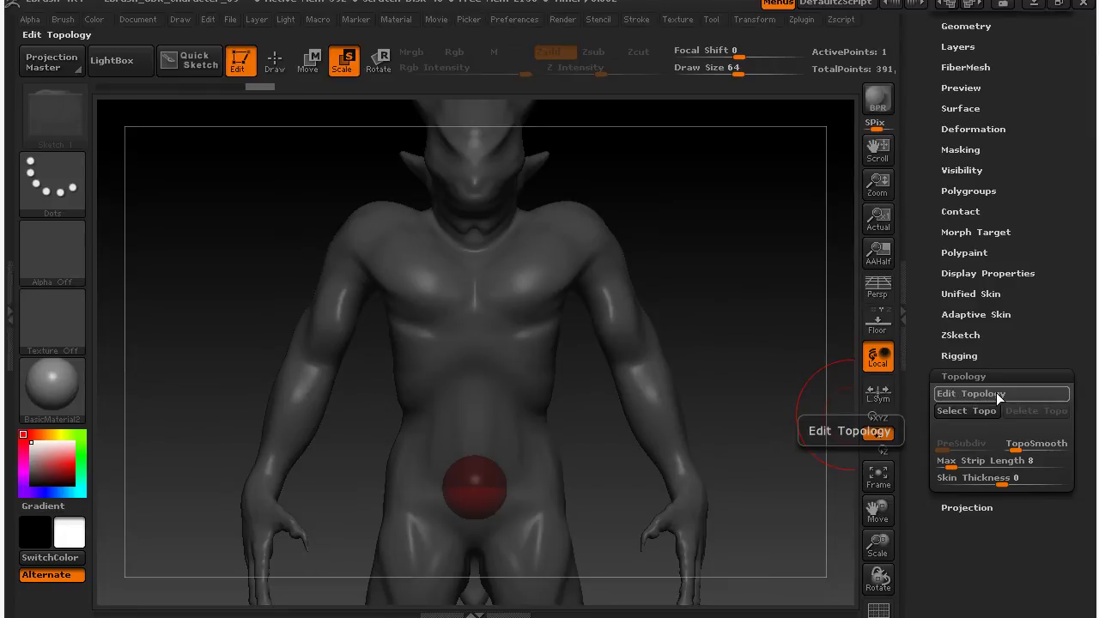
pyautogui.press('ctrl')
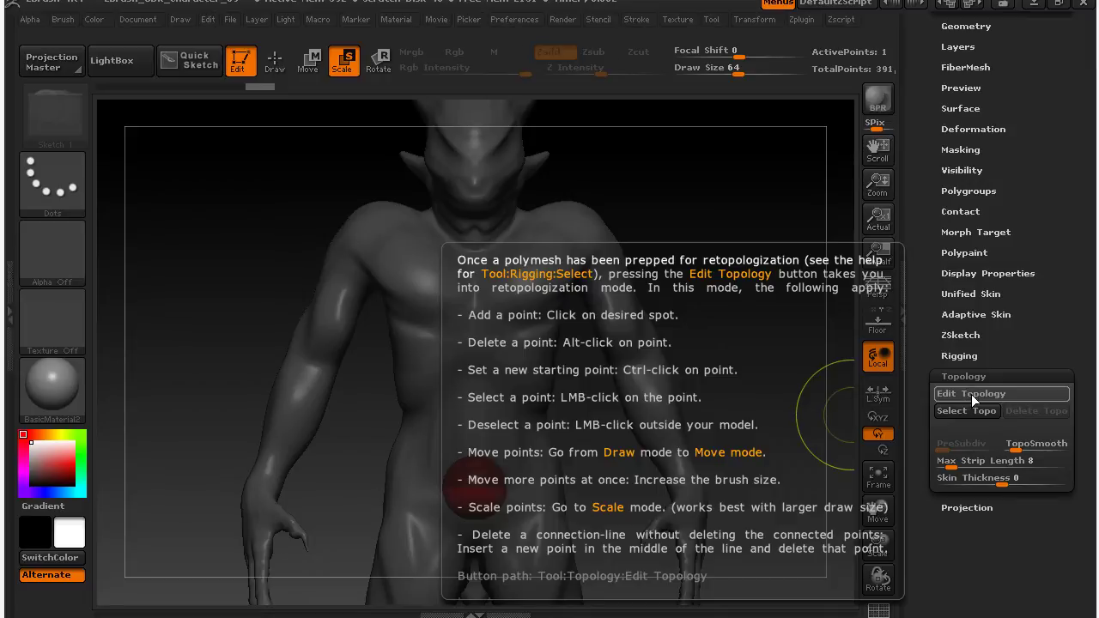
pyautogui.click(971, 395)
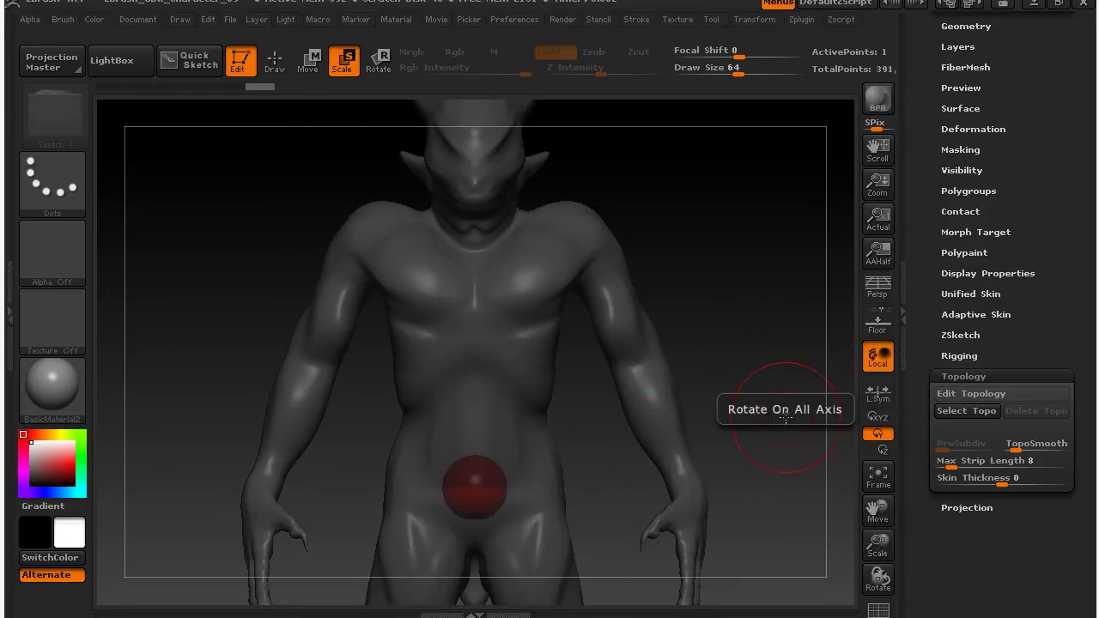
pyautogui.moveTo(926, 120); pyautogui.dragTo(916, 142)
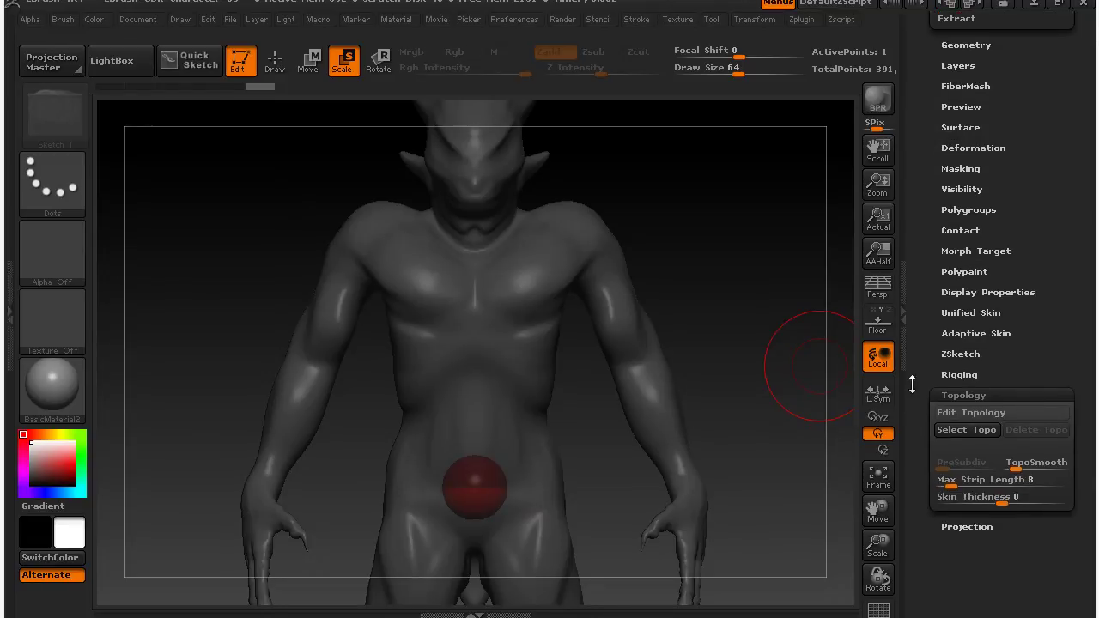
pyautogui.click(968, 413)
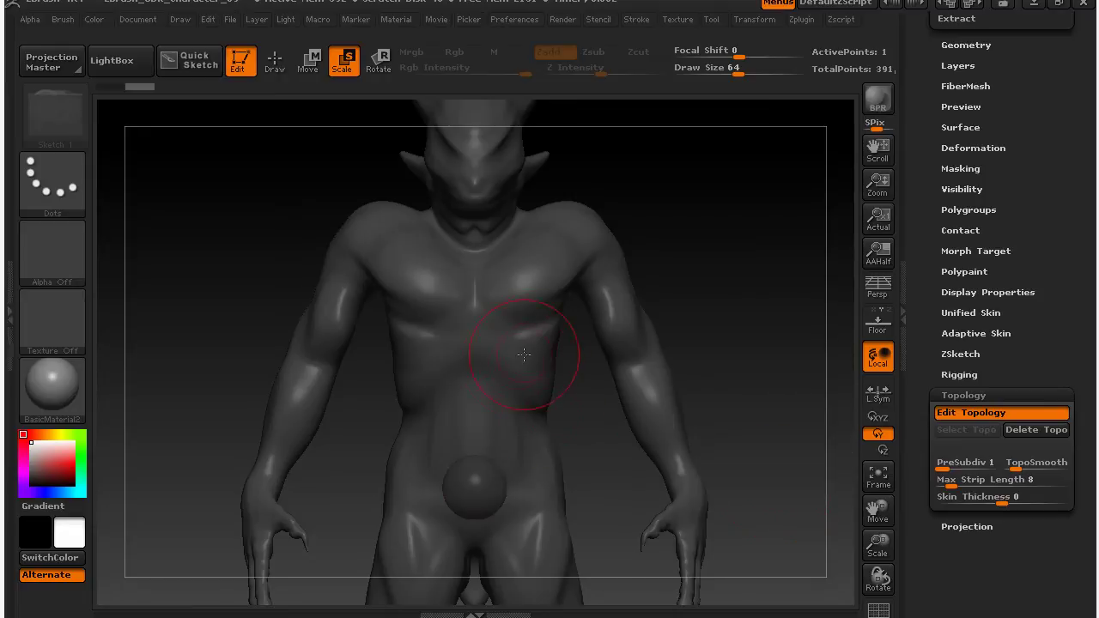
# Draw a closed six-point topology outline down the side of the abdomen and back up beside its centre, mirrored across the body
pyautogui.click(275, 60)
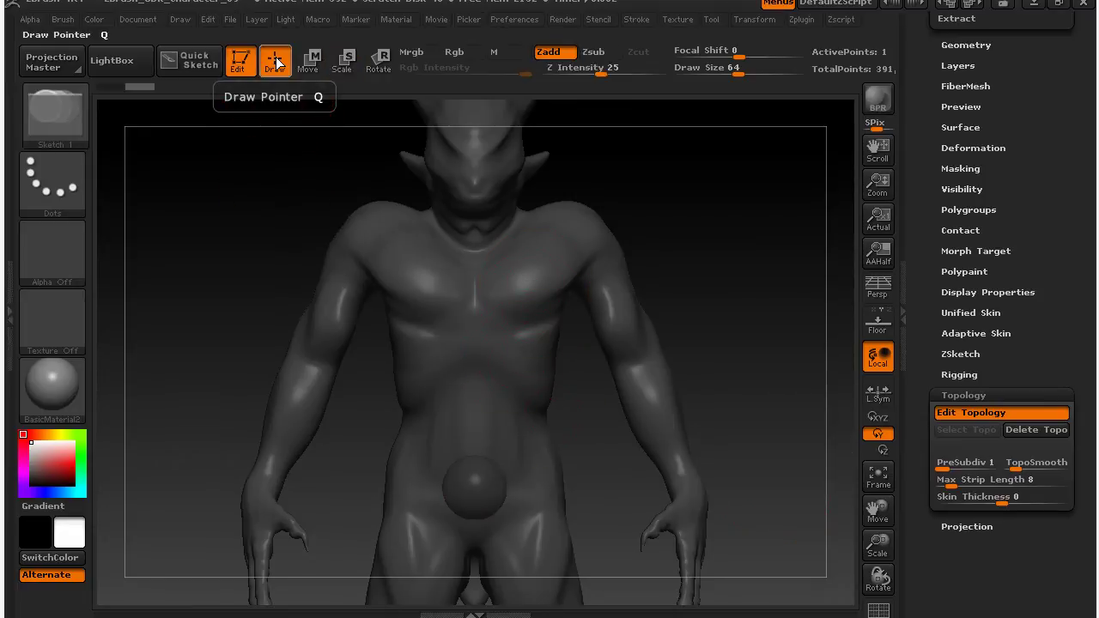
pyautogui.click(531, 358)
pyautogui.click(543, 408)
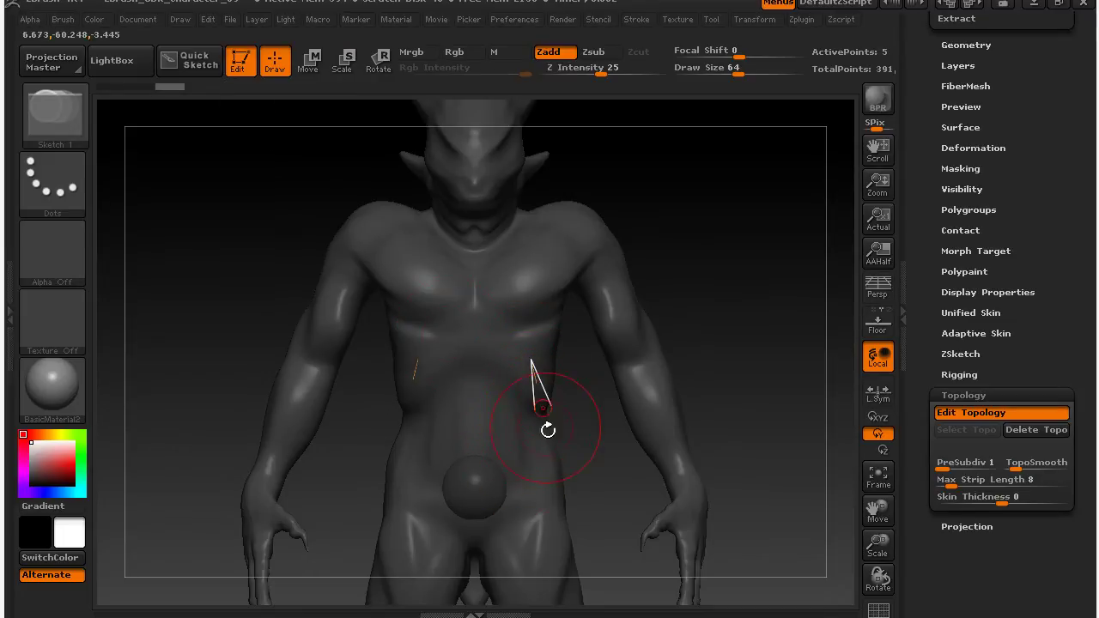
pyautogui.click(551, 470)
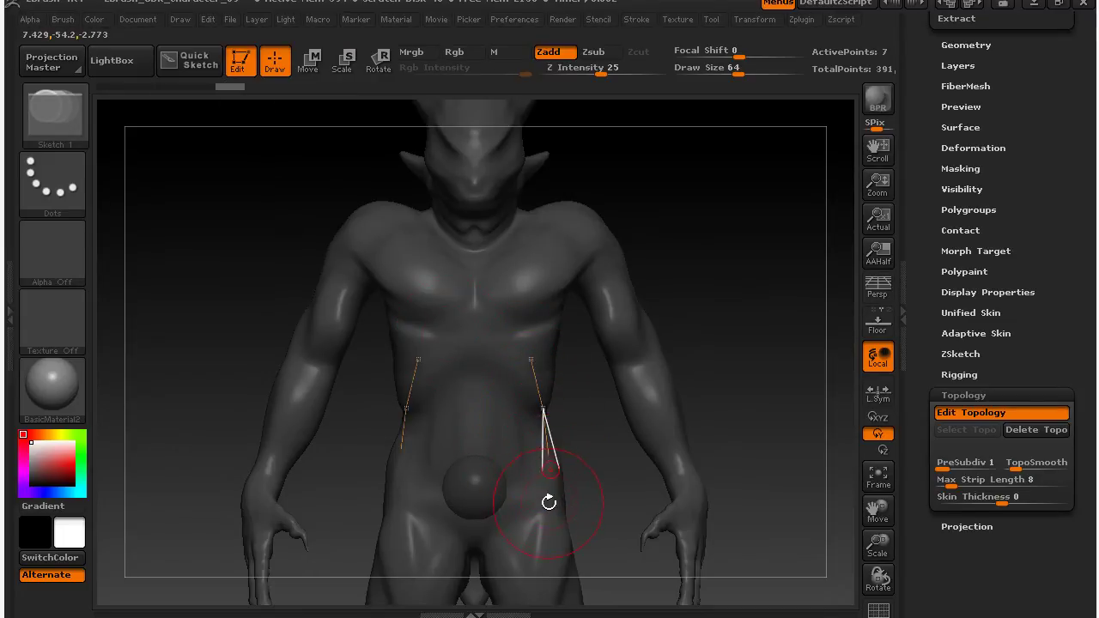
pyautogui.click(519, 485)
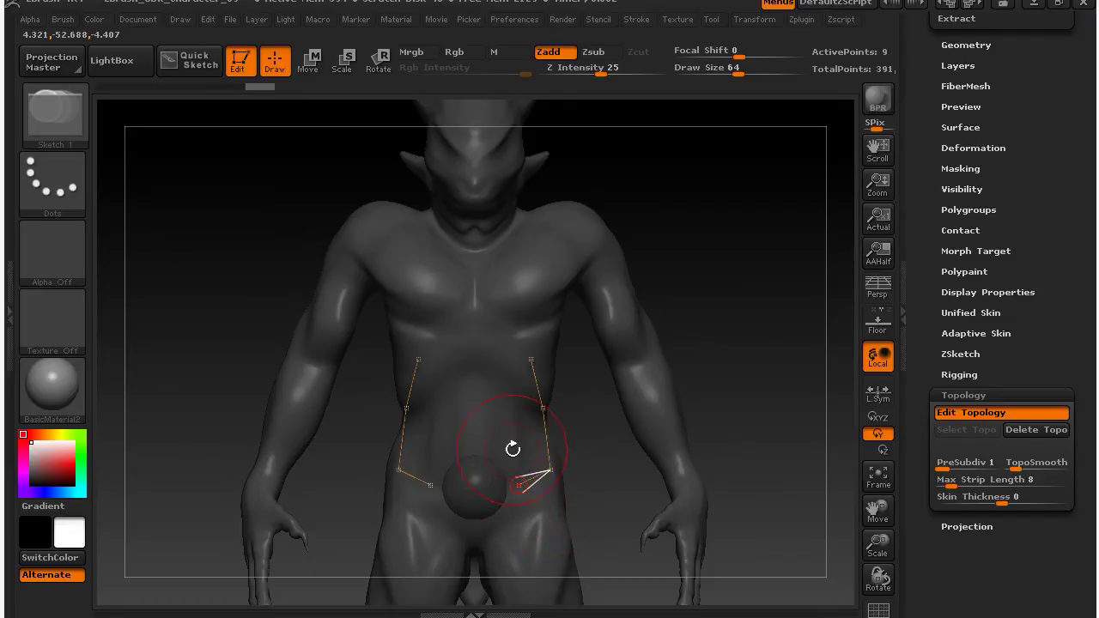
pyautogui.click(504, 419)
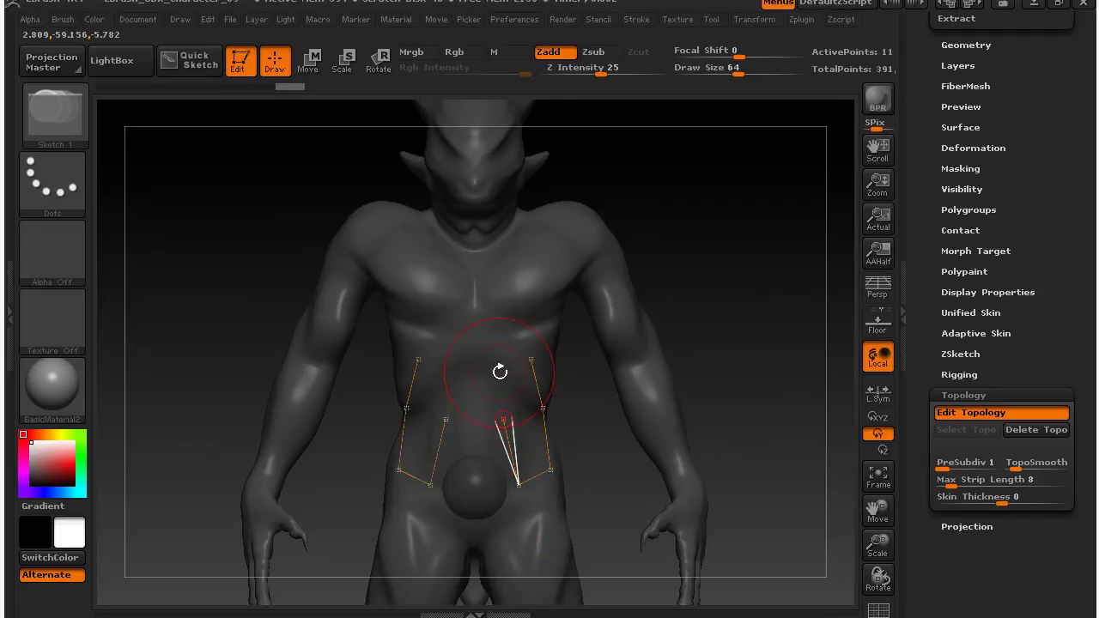
pyautogui.click(495, 369)
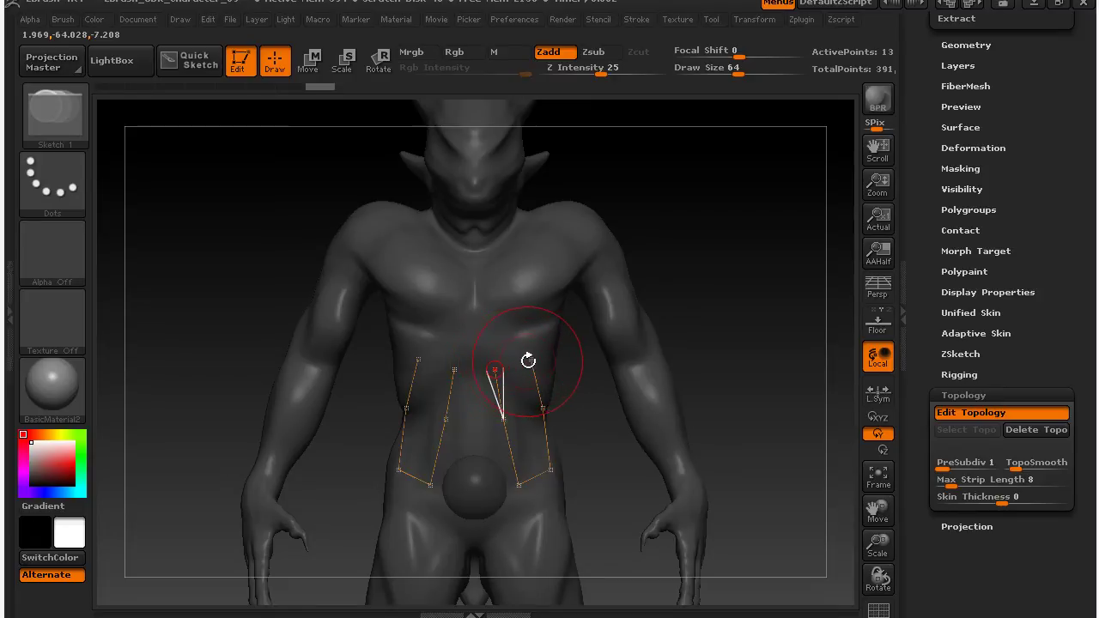
pyautogui.click(530, 359)
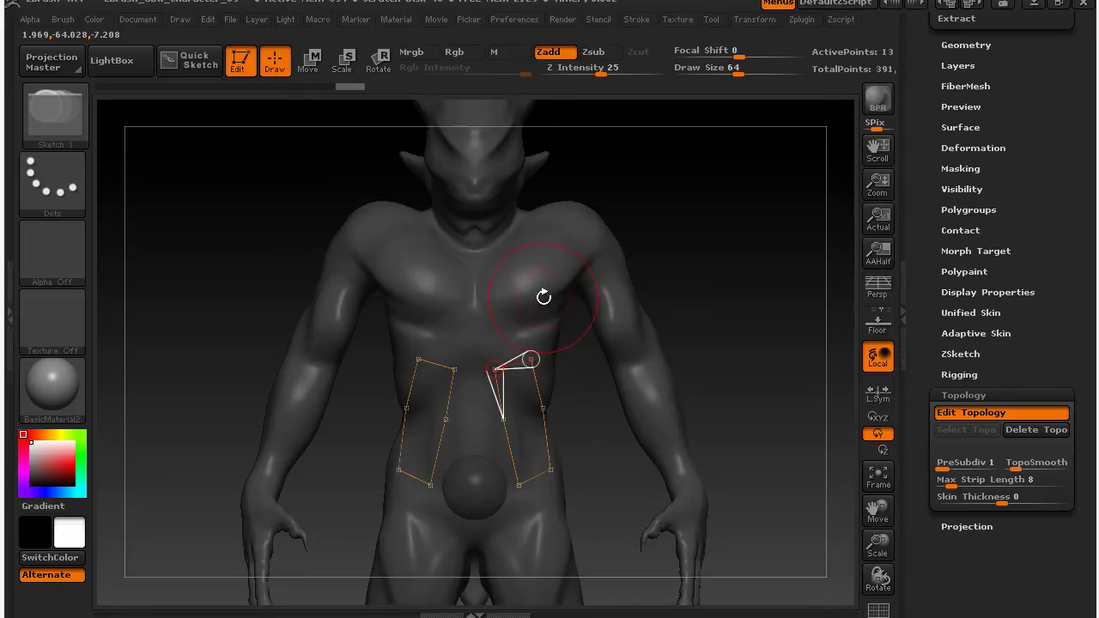
# Turn off the Transparency display so only the character's surface and the topology lines on it remain shown
pyautogui.moveTo(784, 410); pyautogui.dragTo(804, 371)
pyautogui.keyDown('alt'); pyautogui.moveTo(761, 437); pyautogui.dragTo(775, 284); pyautogui.keyUp('alt')
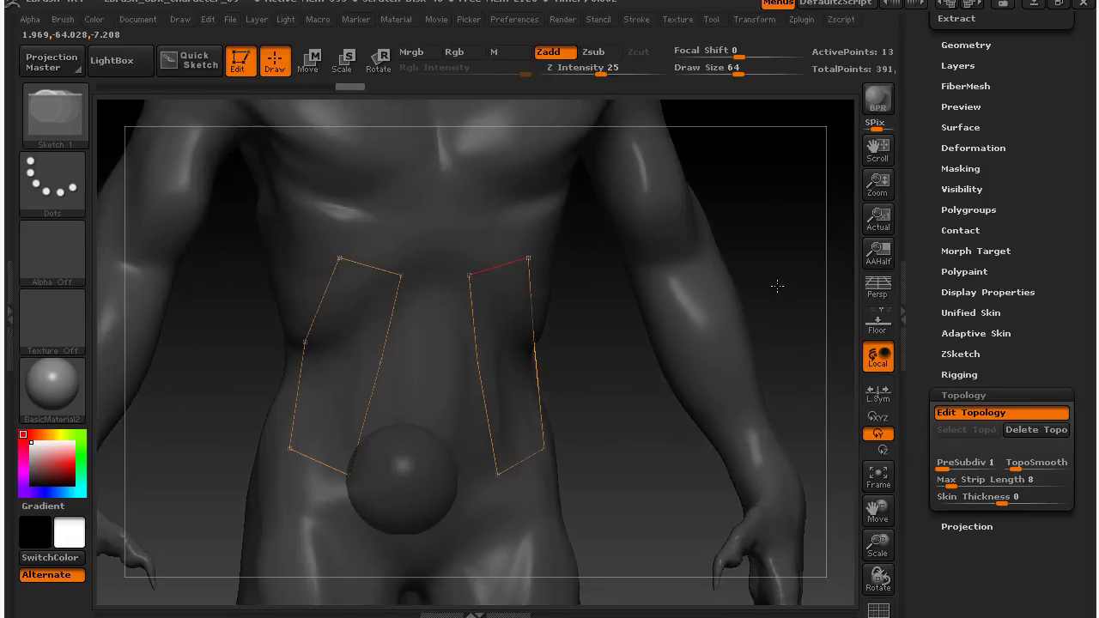
pyautogui.click(755, 20)
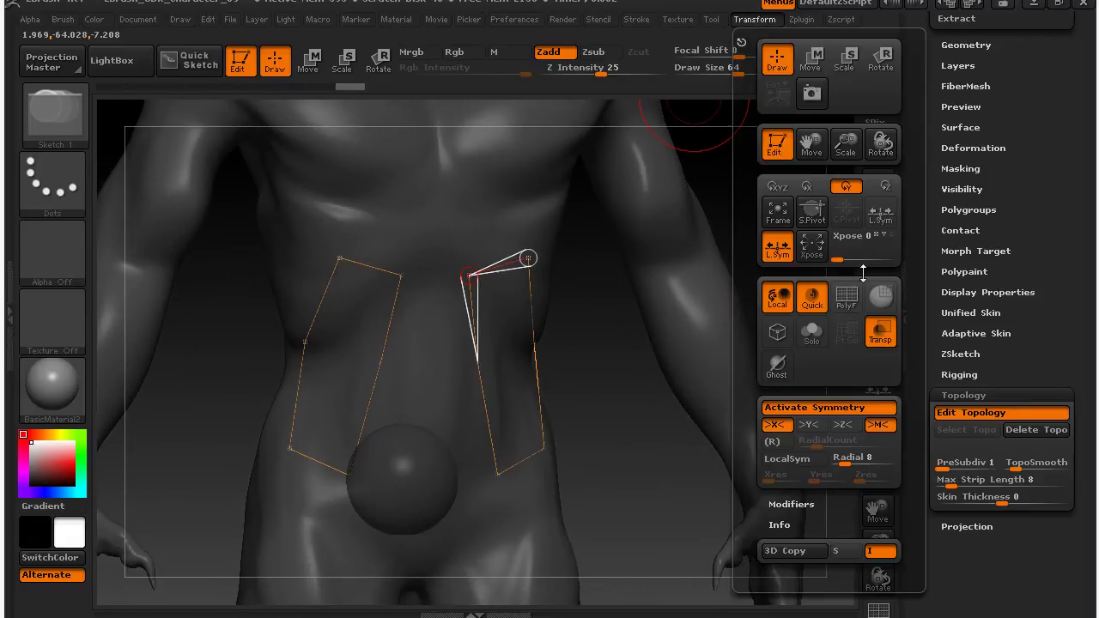
pyautogui.click(879, 337)
pyautogui.moveTo(675, 522)
pyautogui.mouseDown()
pyautogui.moveTo(608, 520)
pyautogui.moveTo(699, 515)
pyautogui.moveTo(697, 531)
pyautogui.moveTo(725, 530)
pyautogui.moveTo(654, 499)
pyautogui.mouseUp()
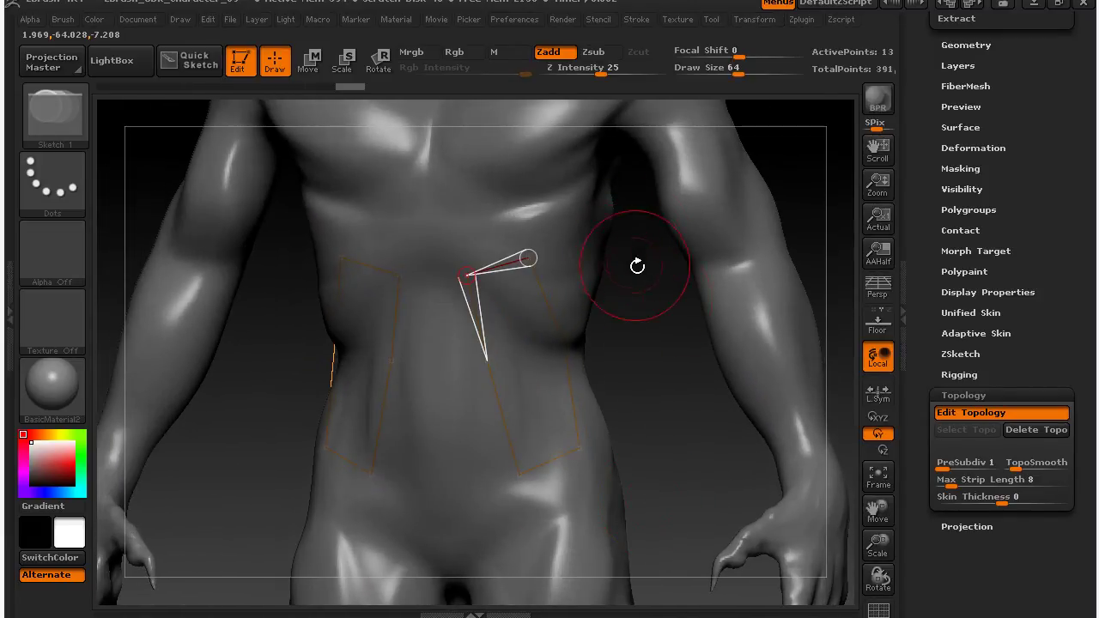
pyautogui.moveTo(652, 339); pyautogui.dragTo(662, 444)
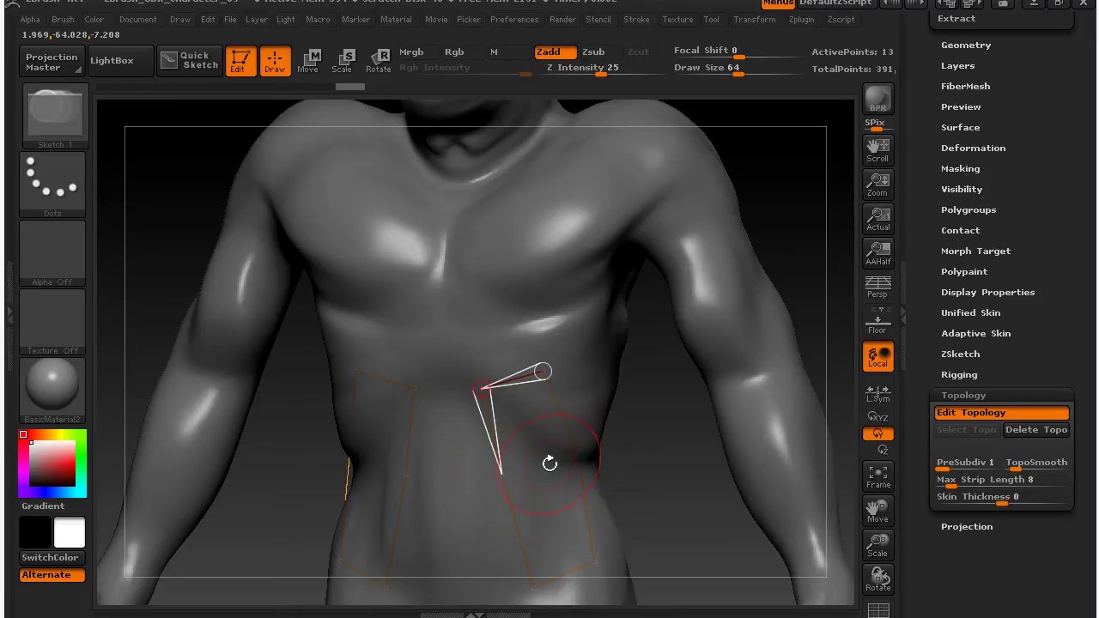
pyautogui.click(576, 454)
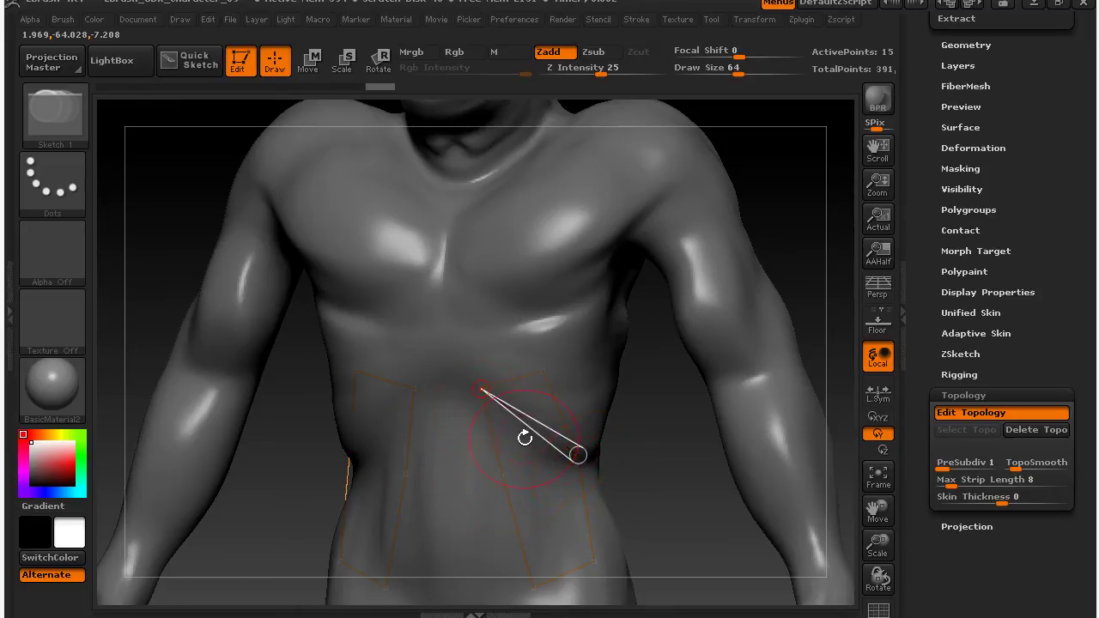
pyautogui.click(482, 389)
pyautogui.click(578, 455)
pyautogui.keyDown('alt'); pyautogui.click(577, 455); pyautogui.keyUp('alt')
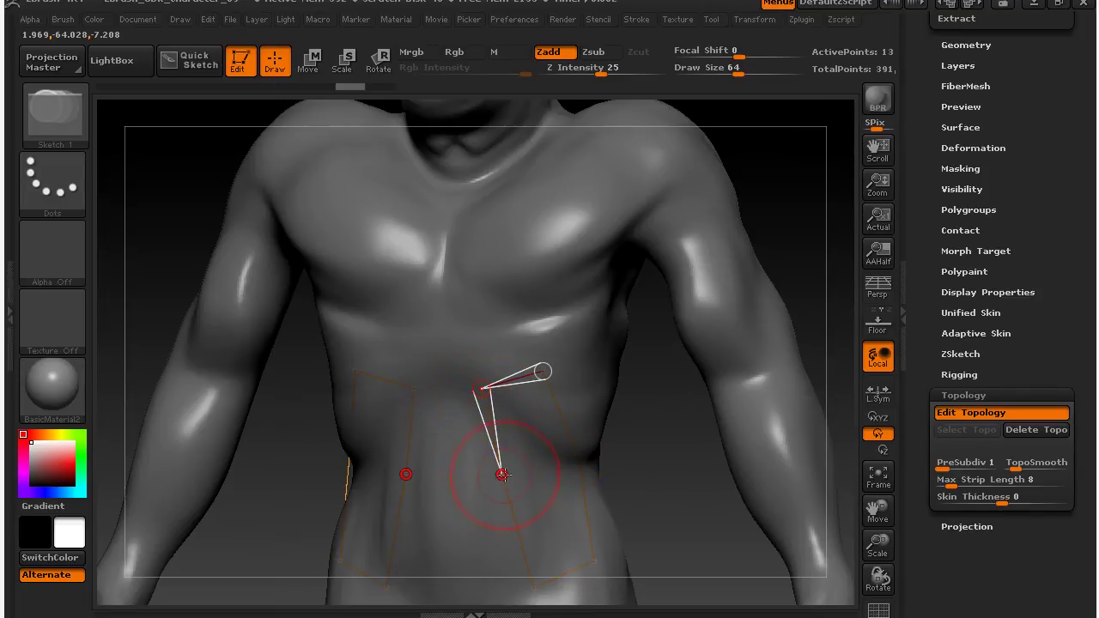
# Connect the outer waist point of the abdomen outline to the inner waist point, splitting the outline into two quads
pyautogui.press('ctrl')
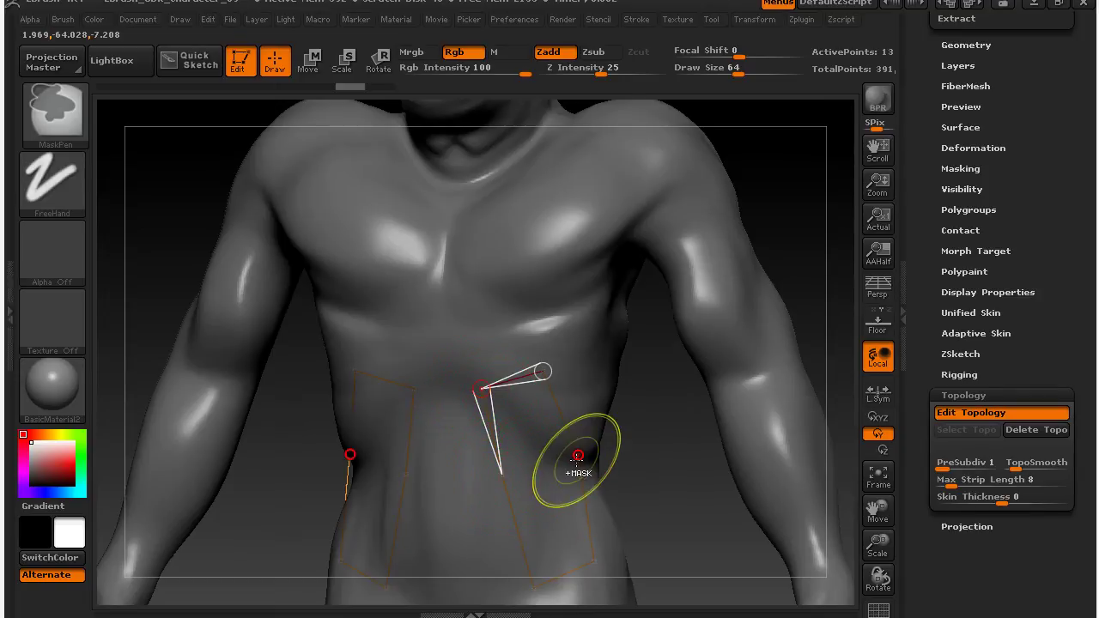
pyautogui.keyDown('ctrl'); pyautogui.click(576, 459); pyautogui.keyUp('ctrl')
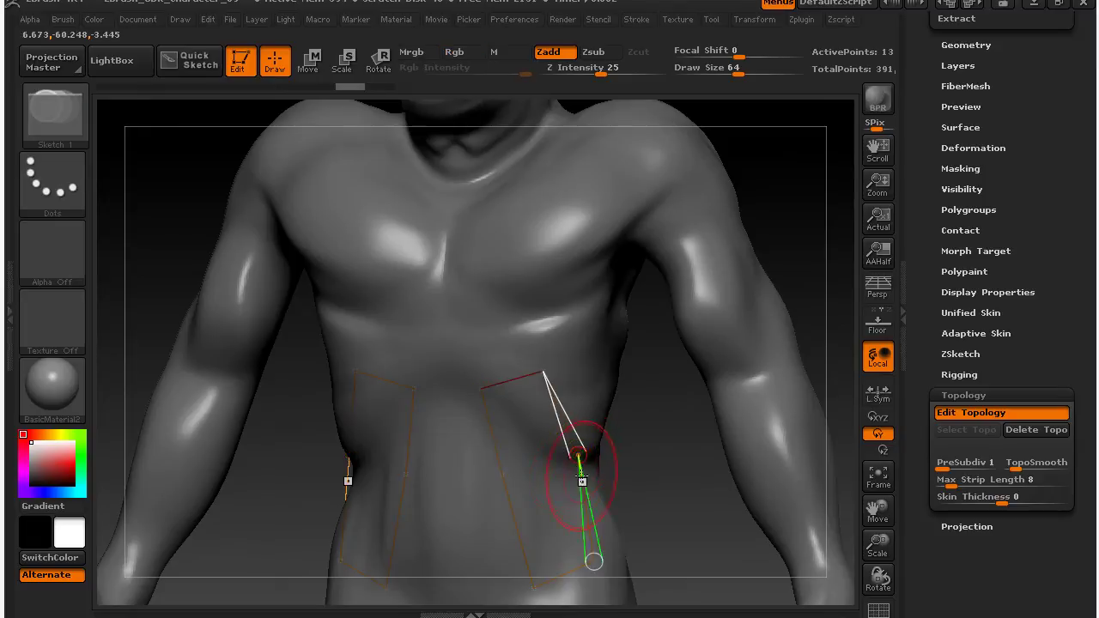
pyautogui.click(578, 453)
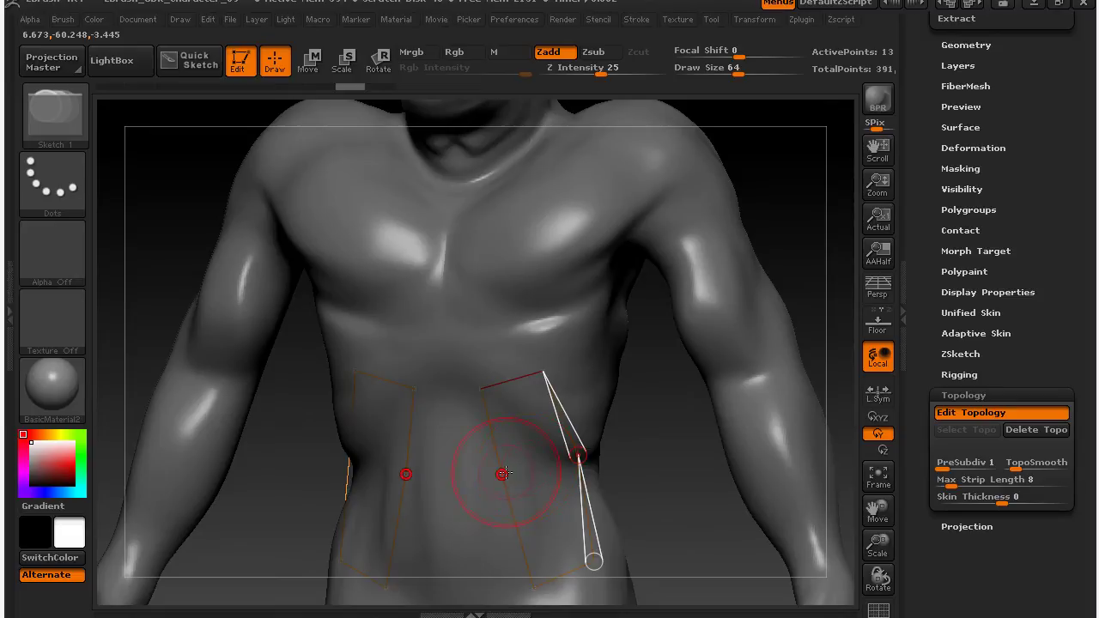
pyautogui.click(502, 474)
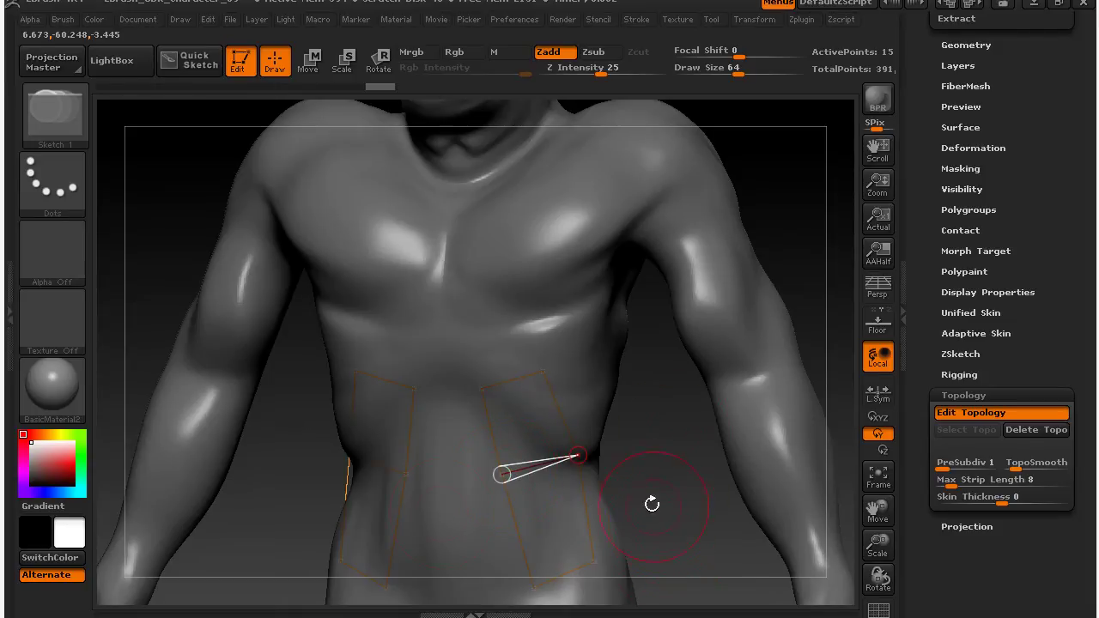
# Add a quad below the abdomen outline from its outer lower point down over the hip, inward, and up to its inner lower point
pyautogui.keyDown('alt'); pyautogui.moveTo(664, 513); pyautogui.dragTo(564, 297); pyautogui.keyUp('alt')
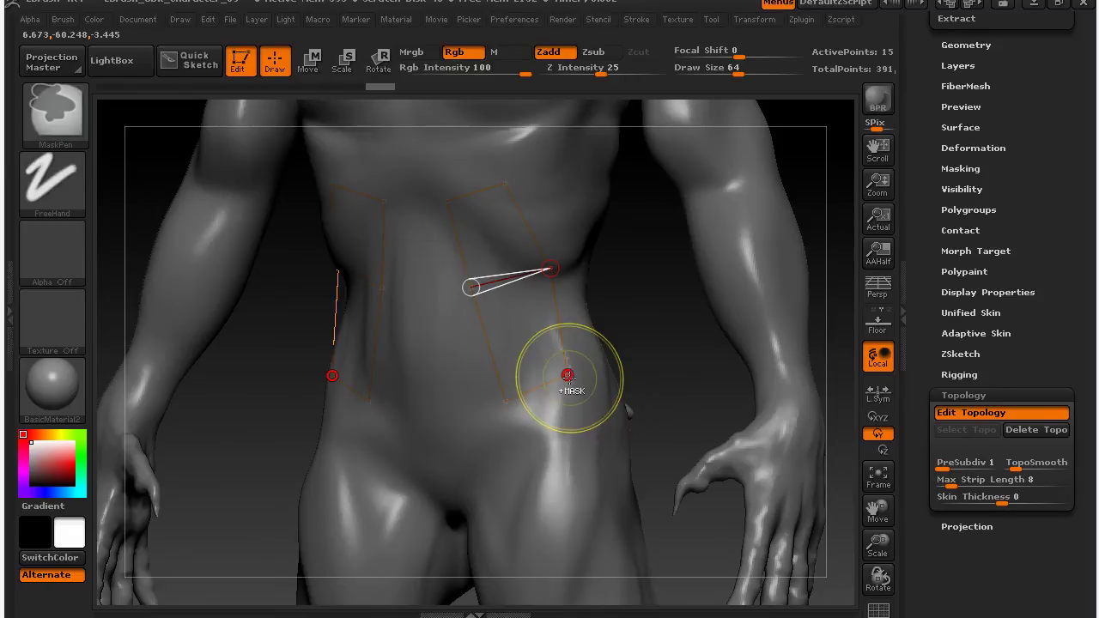
pyautogui.click(568, 376)
pyautogui.click(594, 440)
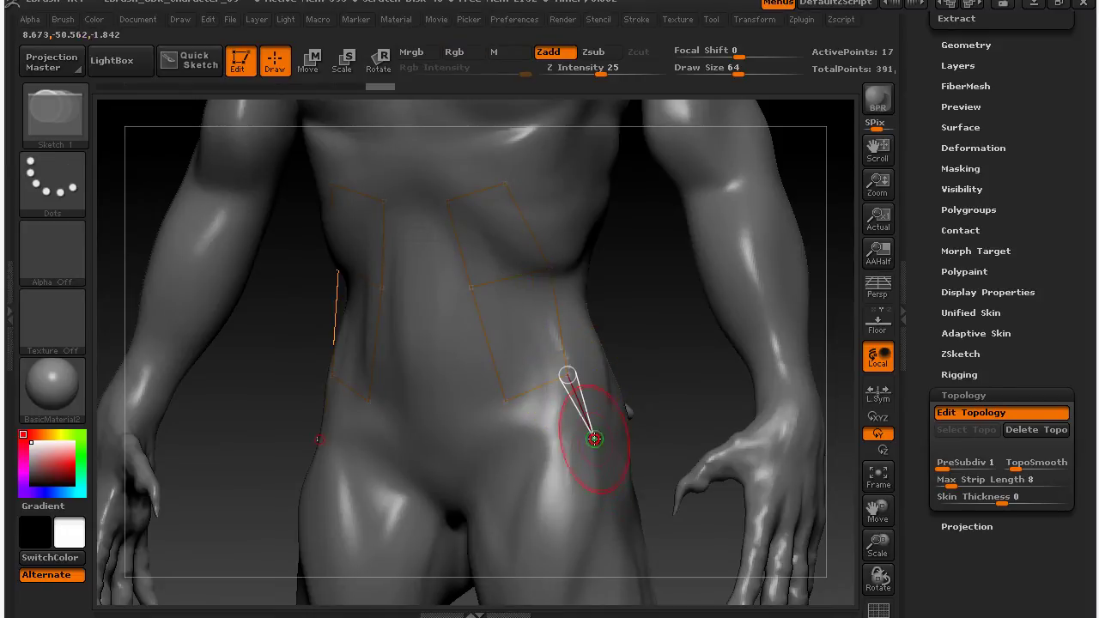
pyautogui.click(537, 471)
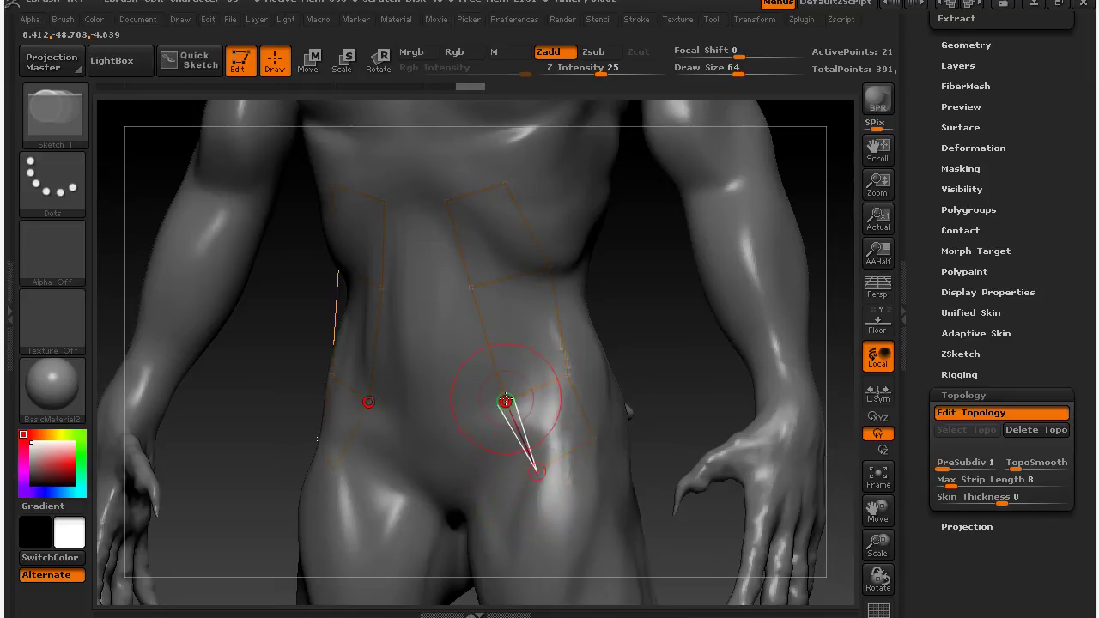
# Draw topology from the inner waist point to the body's centre line, down the lower abdomen and out to the outline's inner lower point
pyautogui.keyDown('ctrl'); pyautogui.click(469, 288); pyautogui.keyUp('ctrl')
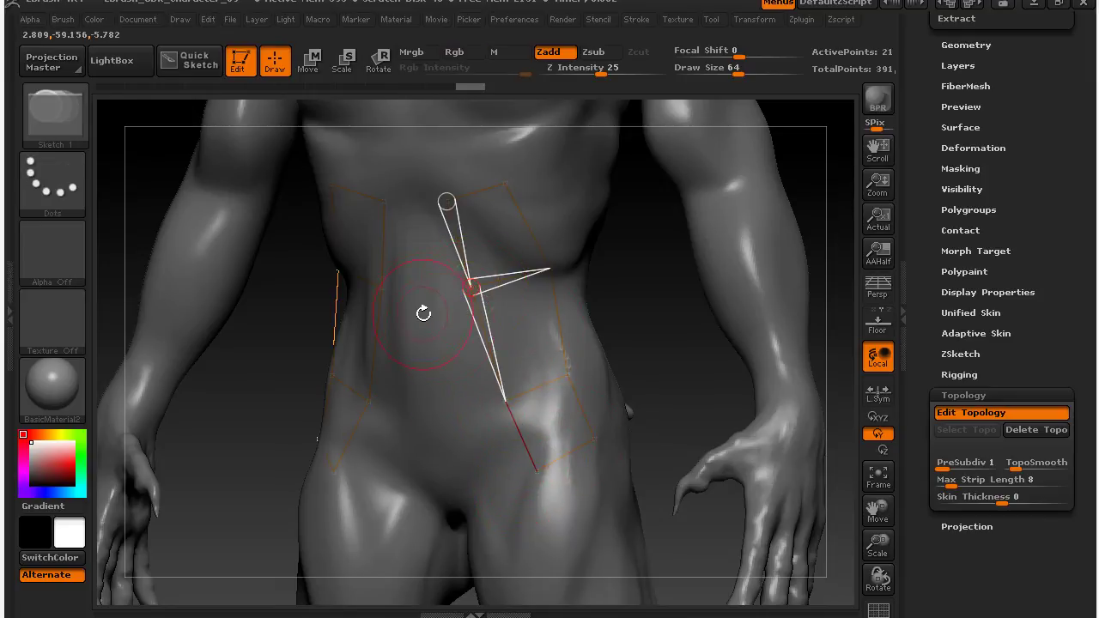
pyautogui.click(418, 295)
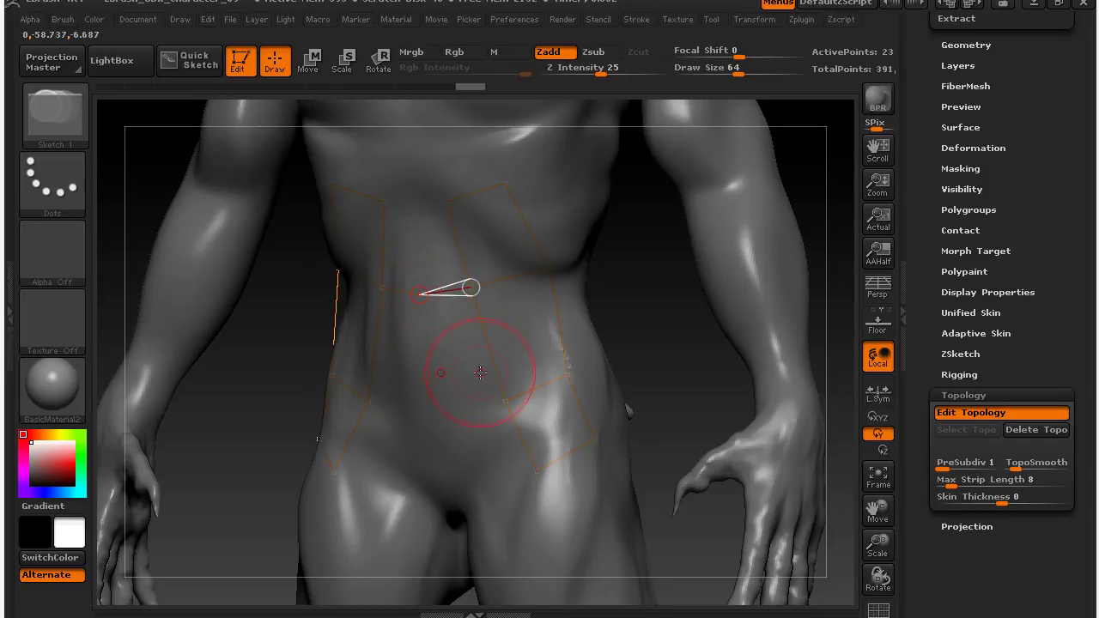
pyautogui.moveTo(650, 369); pyautogui.dragTo(453, 368)
pyautogui.click(419, 399)
pyautogui.moveTo(614, 377); pyautogui.dragTo(489, 387)
pyautogui.click(504, 399)
# Extend the centre line up from the waist to the outline's top row and join it to the inner top point
pyautogui.moveTo(640, 325); pyautogui.dragTo(652, 294)
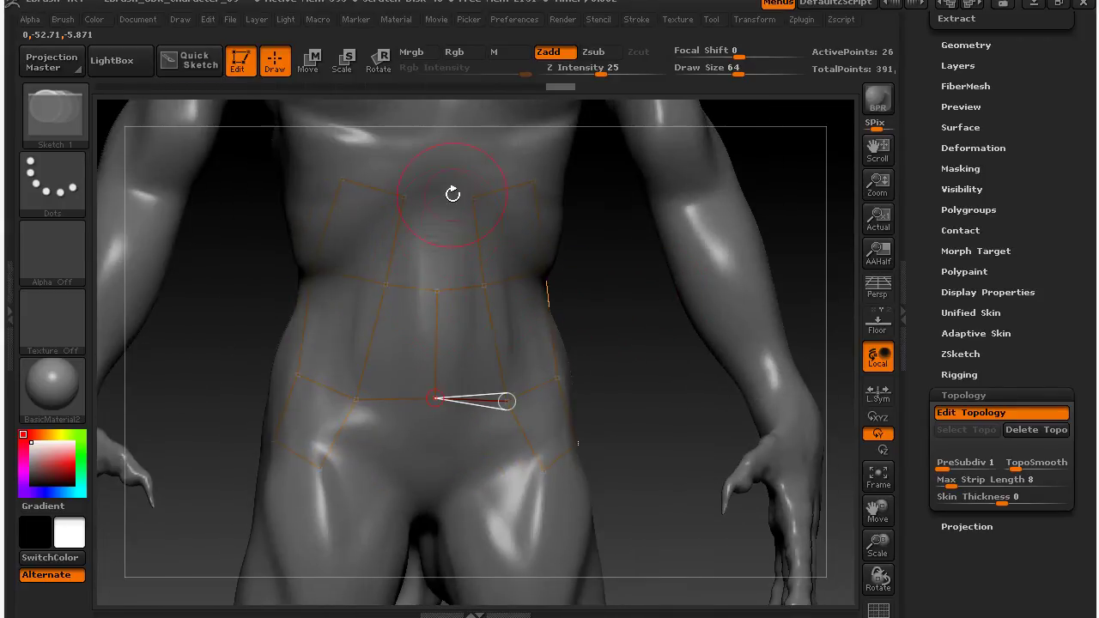
pyautogui.click(436, 290)
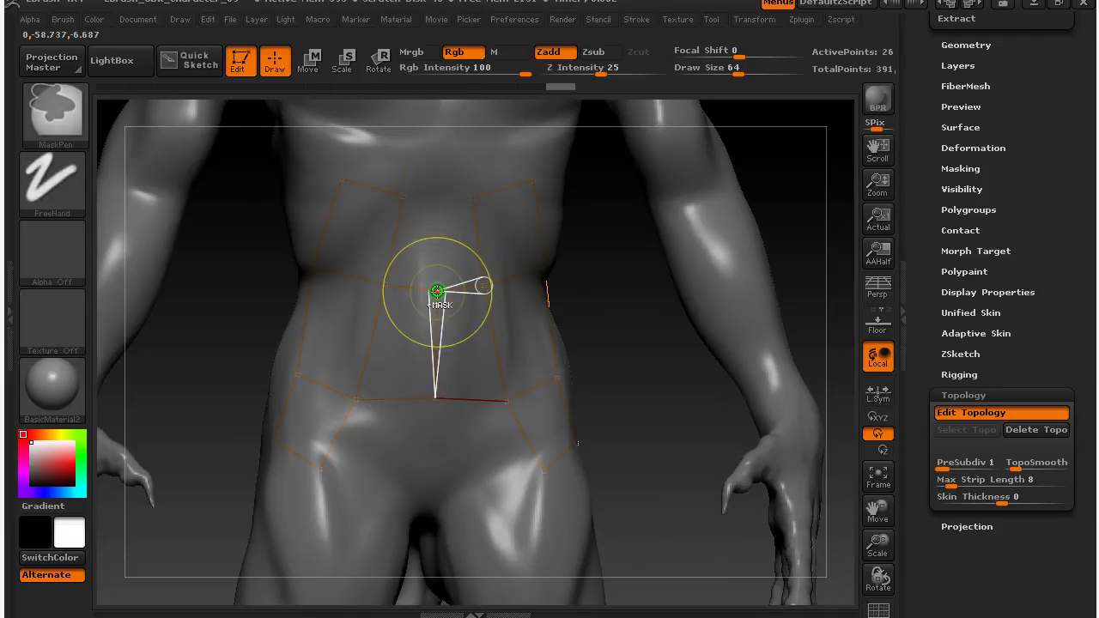
pyautogui.click(435, 200)
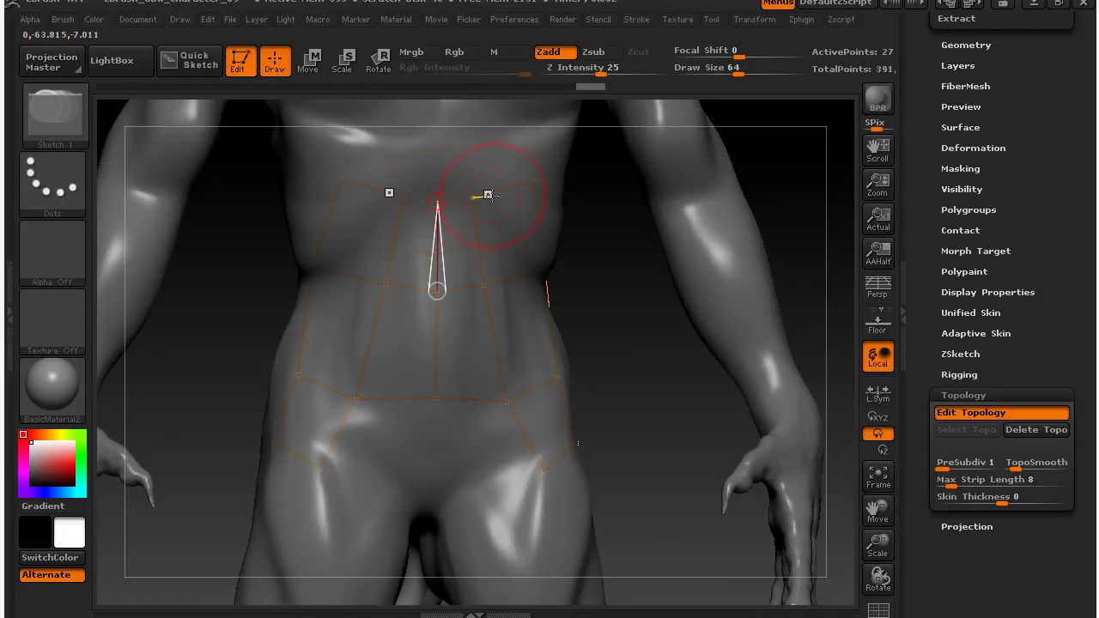
pyautogui.moveTo(633, 363)
pyautogui.mouseDown()
pyautogui.moveTo(653, 370)
pyautogui.moveTo(630, 375)
pyautogui.mouseUp()
pyautogui.moveTo(631, 308)
pyautogui.keyDown('alt'); pyautogui.mouseDown()
pyautogui.moveTo(633, 386)
pyautogui.moveTo(609, 366)
pyautogui.moveTo(631, 366)
pyautogui.mouseUp(); pyautogui.keyUp('alt')
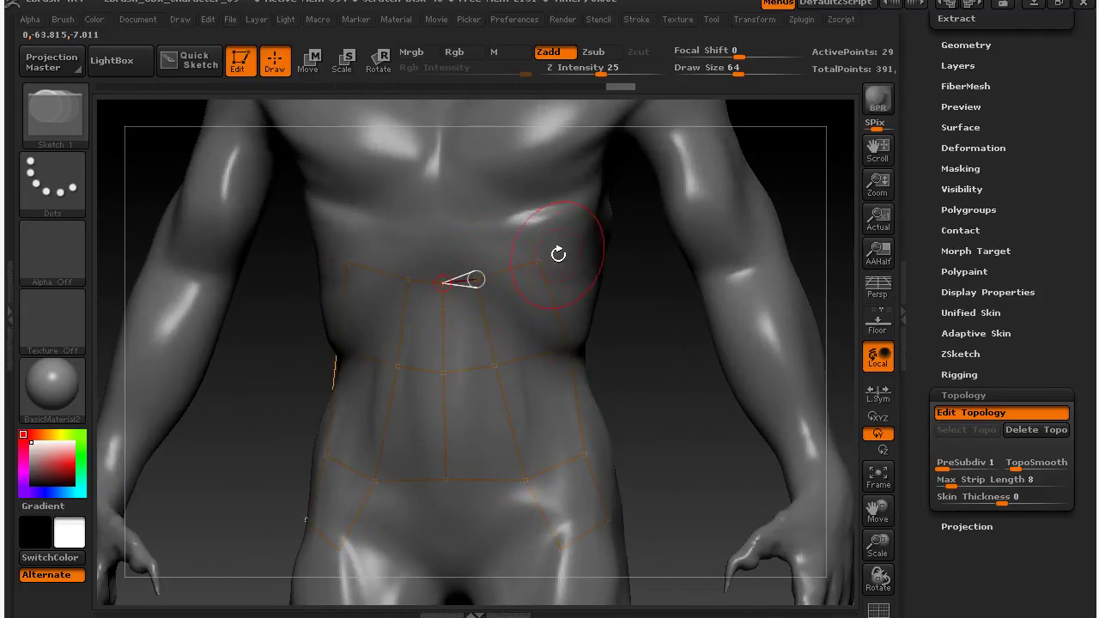
# Add a row of quads below the chest, from the centre line outward and down to the outer top point, including the inner vertical edge
pyautogui.moveTo(667, 394); pyautogui.dragTo(662, 443)
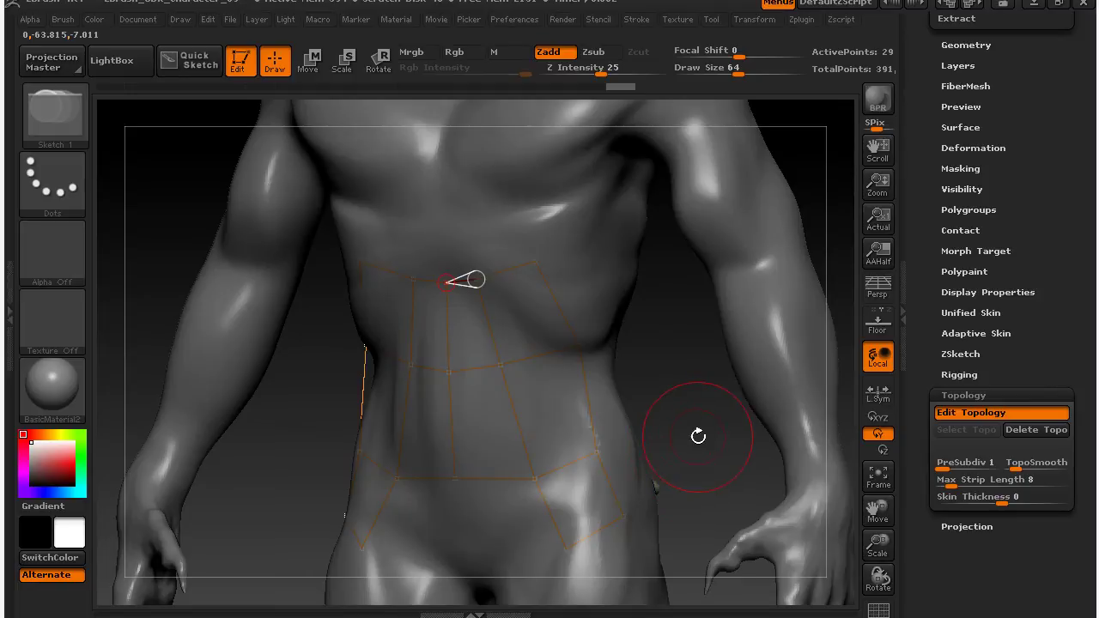
pyautogui.moveTo(679, 358); pyautogui.dragTo(585, 375)
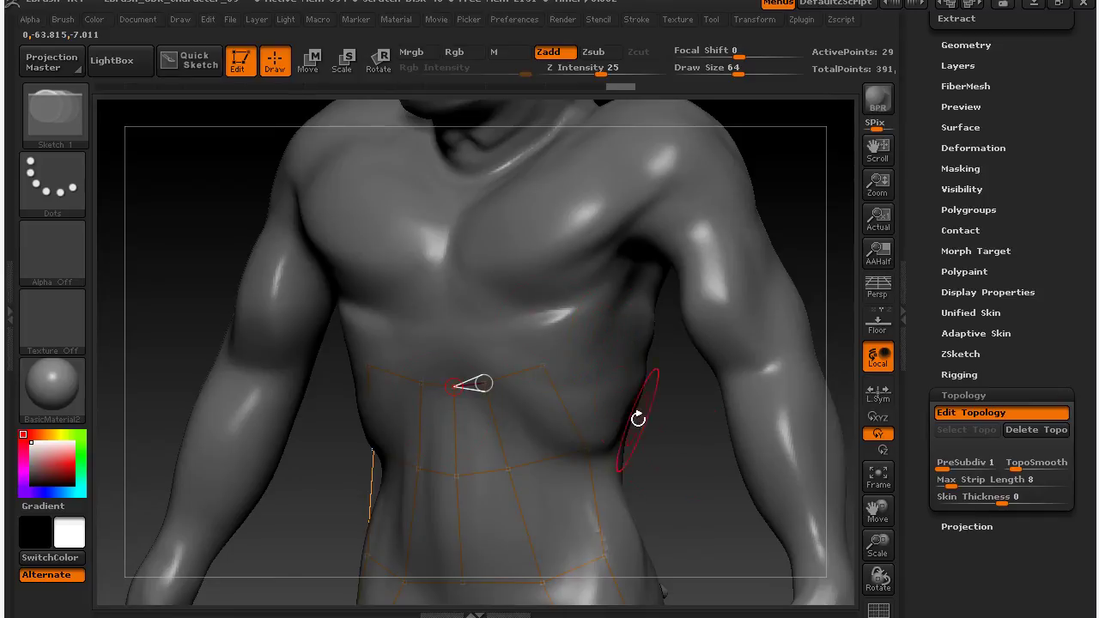
pyautogui.moveTo(682, 466)
pyautogui.mouseDown()
pyautogui.moveTo(714, 466)
pyautogui.moveTo(483, 358)
pyautogui.mouseUp()
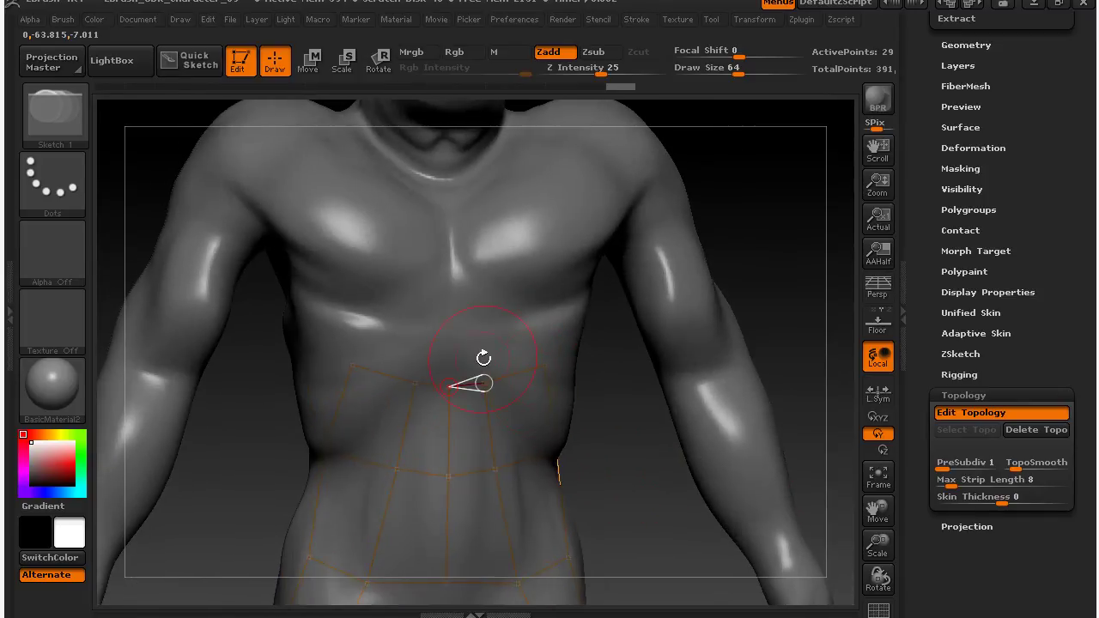
pyautogui.click(450, 323)
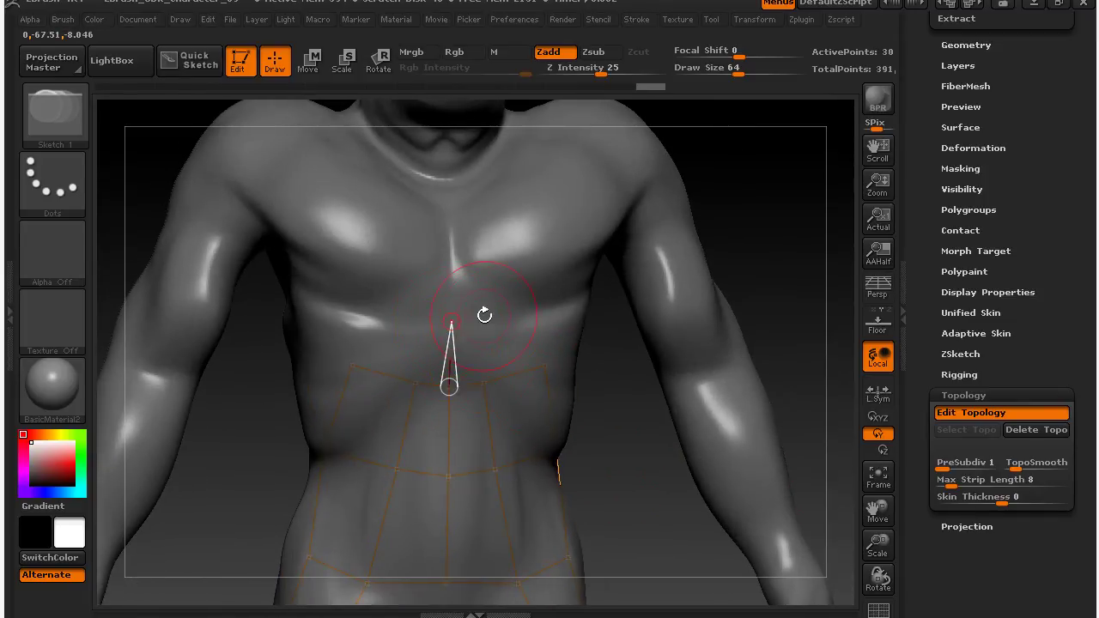
pyautogui.click(486, 320)
pyautogui.click(535, 311)
pyautogui.click(547, 362)
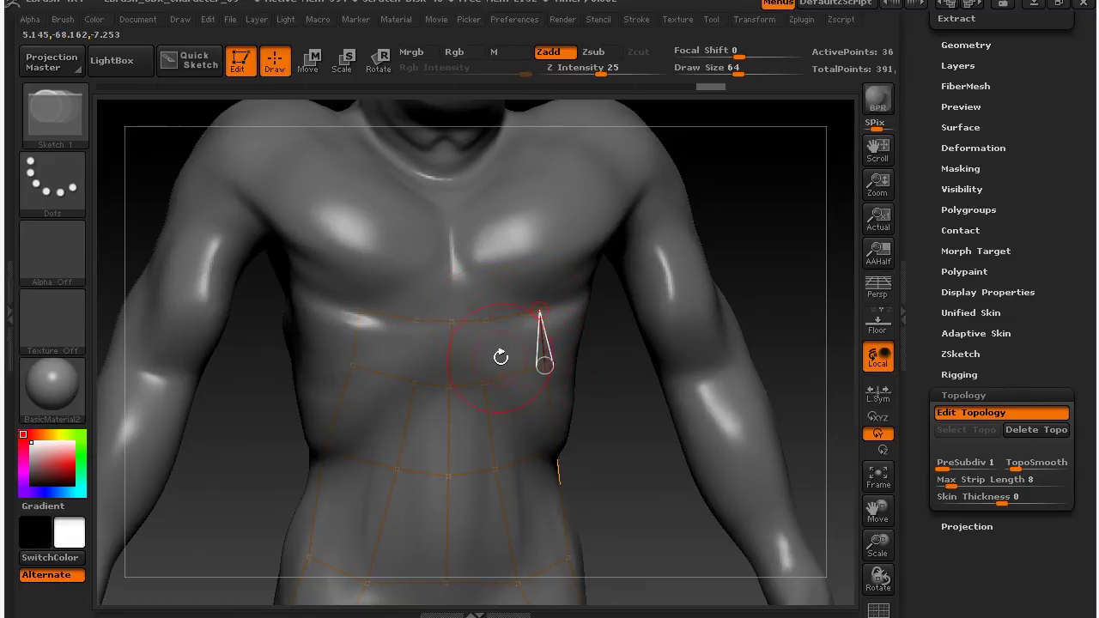
pyautogui.keyDown('ctrl'); pyautogui.click(486, 320); pyautogui.keyUp('ctrl')
pyautogui.click(484, 386)
# Examine the torso topology and the surrounding chest, side and arm forms from several angles and distances
pyautogui.moveTo(657, 401); pyautogui.dragTo(439, 385)
pyautogui.keyDown('alt'); pyautogui.moveTo(641, 202); pyautogui.dragTo(694, 355); pyautogui.keyUp('alt')
pyautogui.moveTo(681, 300)
pyautogui.mouseDown()
pyautogui.moveTo(751, 304)
pyautogui.moveTo(662, 316)
pyautogui.mouseUp()
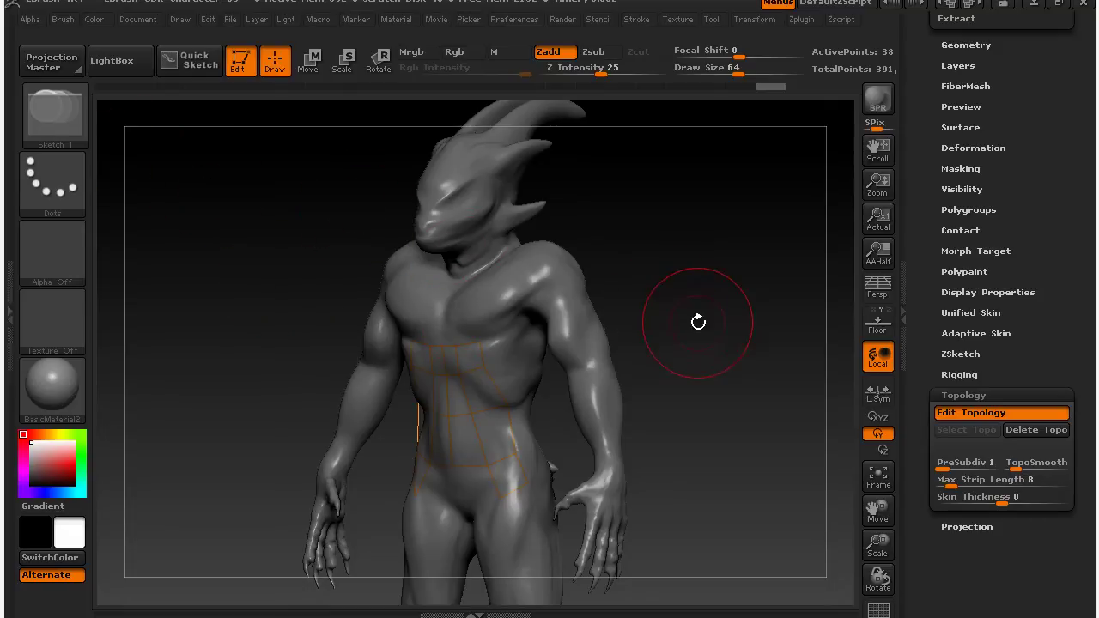
pyautogui.keyDown('alt'); pyautogui.moveTo(677, 280); pyautogui.dragTo(812, 271); pyautogui.keyUp('alt')
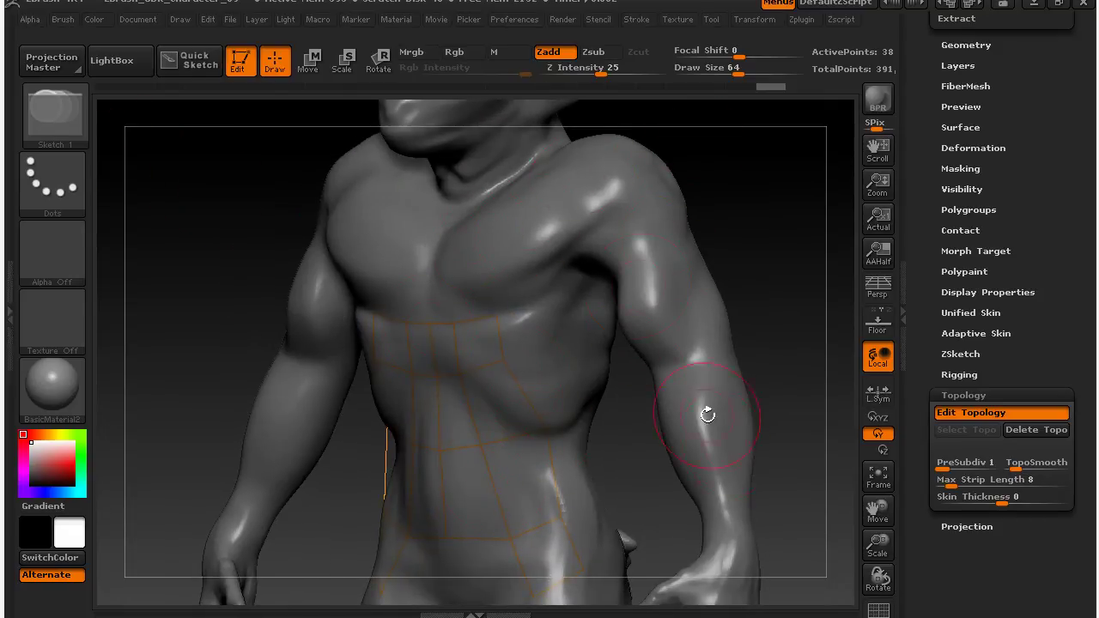
pyautogui.click(430, 324)
pyautogui.moveTo(761, 179)
pyautogui.keyDown('alt'); pyautogui.mouseDown()
pyautogui.moveTo(723, 303)
pyautogui.moveTo(709, 248)
pyautogui.moveTo(684, 255)
pyautogui.moveTo(759, 230)
pyautogui.moveTo(724, 240)
pyautogui.moveTo(750, 244)
pyautogui.moveTo(720, 254)
pyautogui.moveTo(748, 368)
pyautogui.moveTo(682, 297)
pyautogui.moveTo(702, 304)
pyautogui.mouseUp(); pyautogui.keyUp('alt')
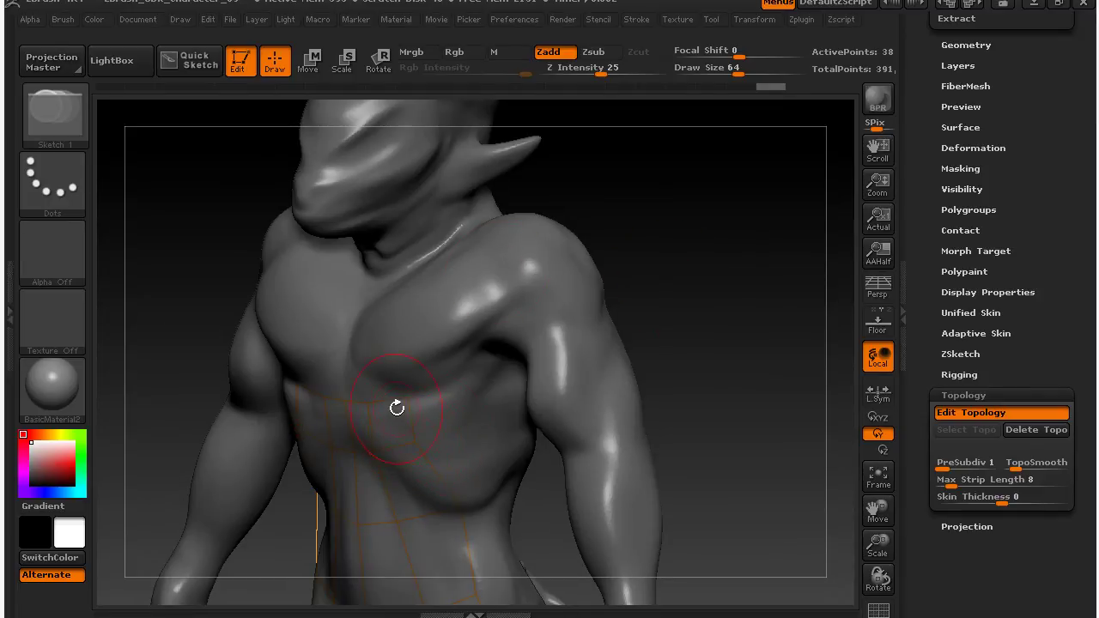
pyautogui.moveTo(753, 393); pyautogui.dragTo(709, 243)
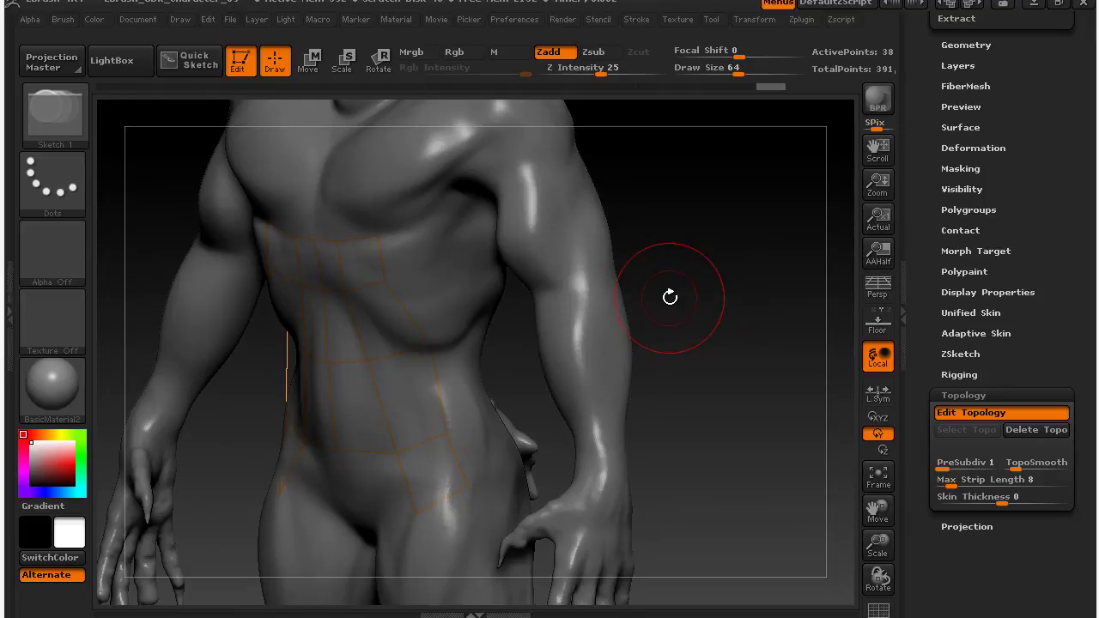
pyautogui.moveTo(694, 351)
pyautogui.mouseDown()
pyautogui.moveTo(724, 326)
pyautogui.moveTo(709, 334)
pyautogui.moveTo(678, 322)
pyautogui.mouseUp()
# Draw a topology quad around the side of the ribcage, from the outer abdomen point back, down and in to the outer waist
pyautogui.moveTo(386, 277); pyautogui.dragTo(438, 268)
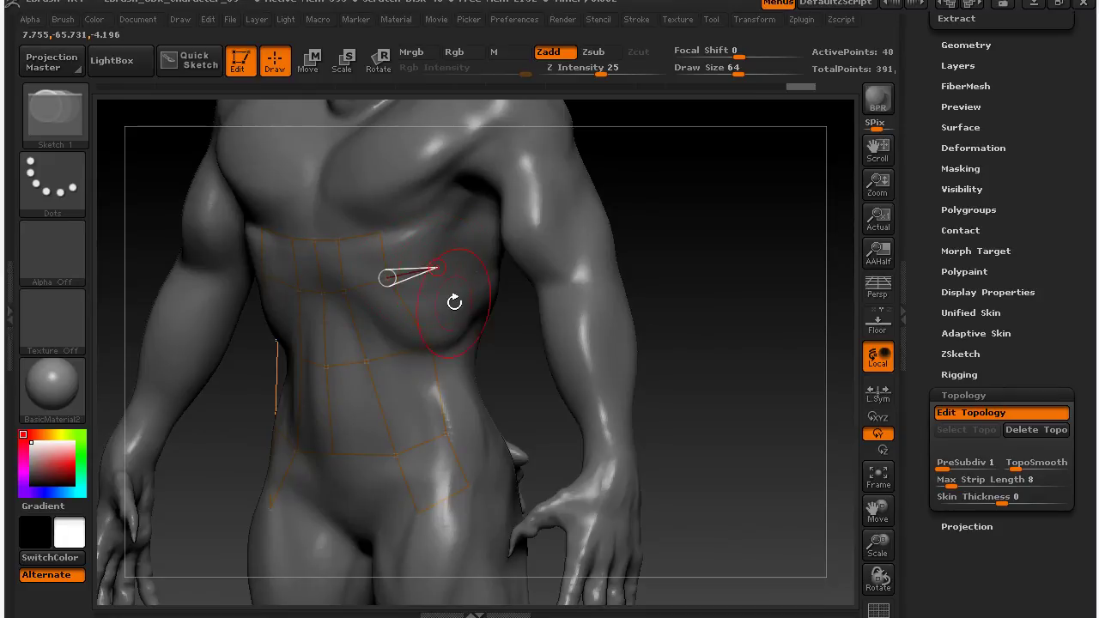
pyautogui.click(462, 319)
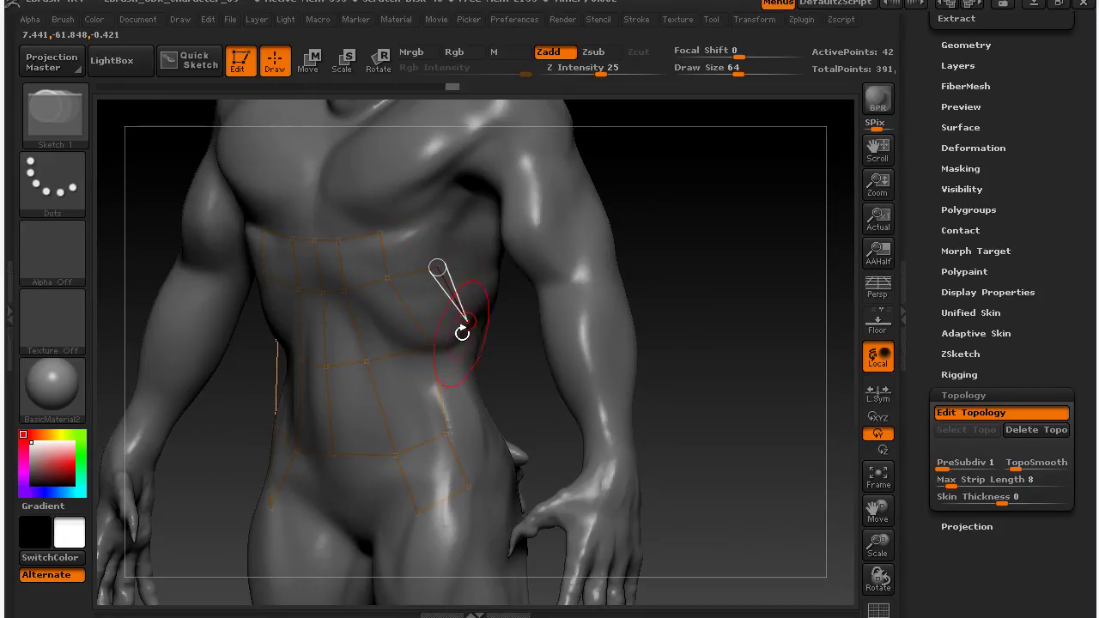
pyautogui.click(432, 347)
pyautogui.moveTo(735, 396); pyautogui.dragTo(756, 387)
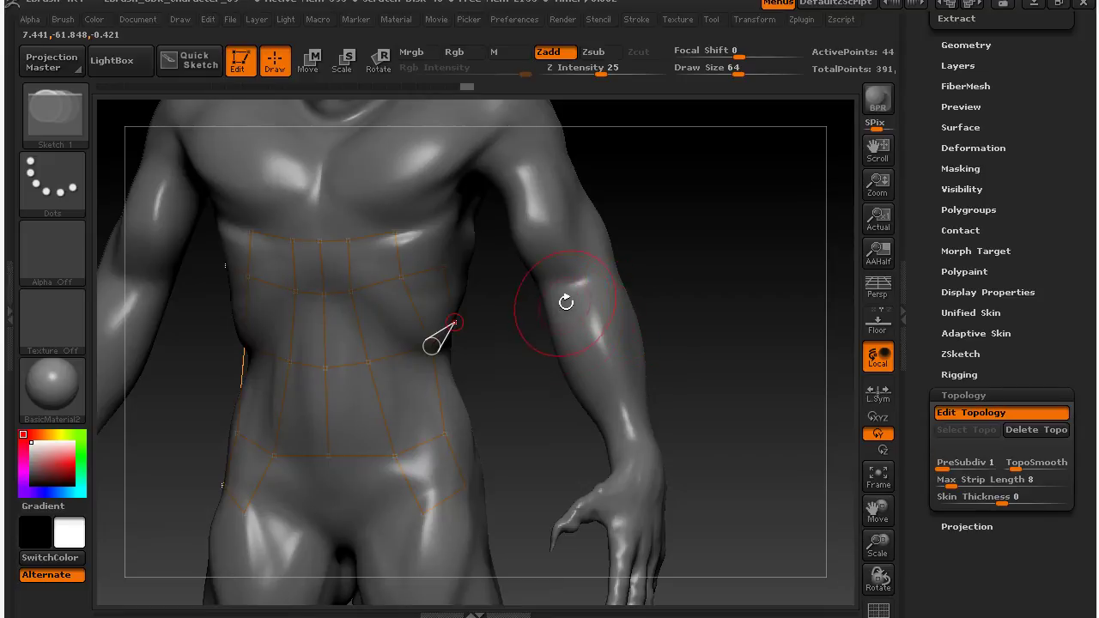
# Place a point on the inner upper arm from the ribcage side, and continue it into a closed topology quad on the front of the forearm
pyautogui.moveTo(657, 311); pyautogui.dragTo(694, 324)
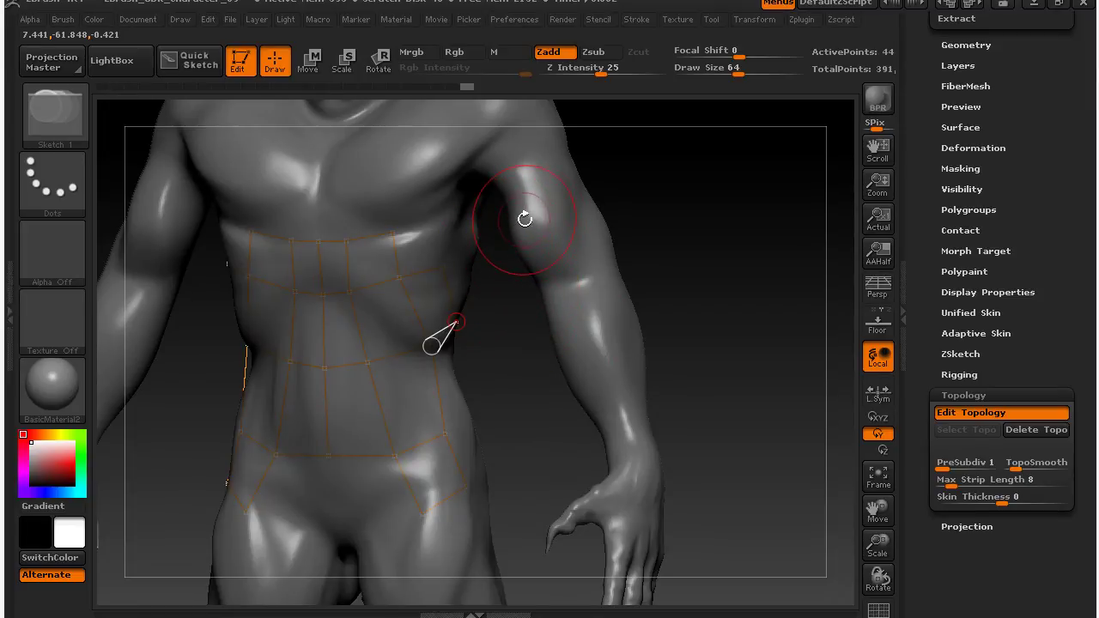
pyautogui.click(523, 221)
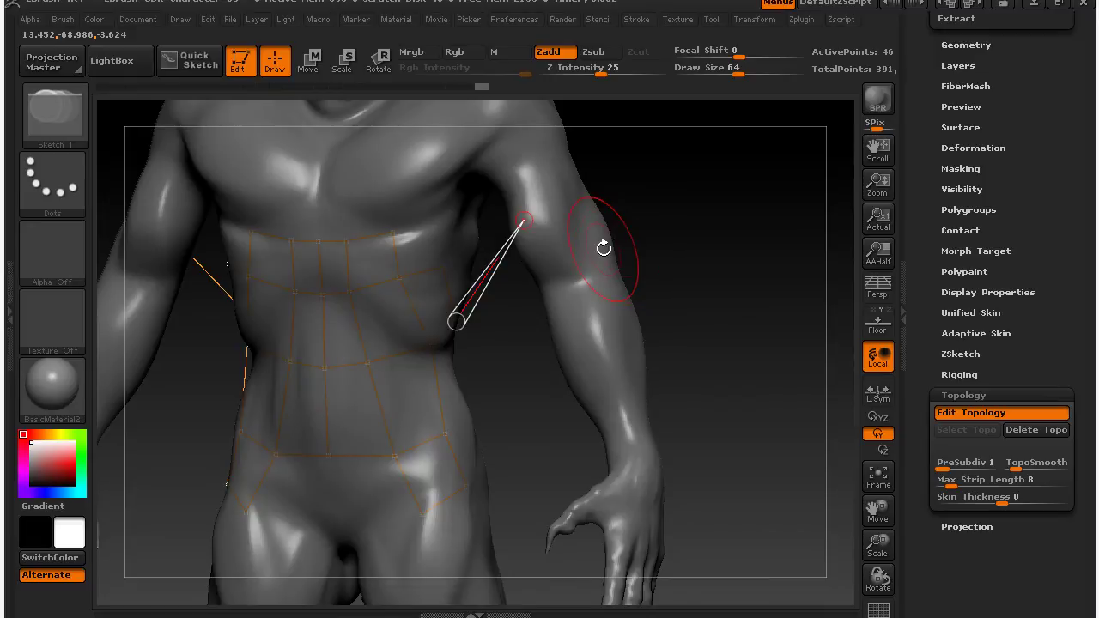
pyautogui.click(551, 308)
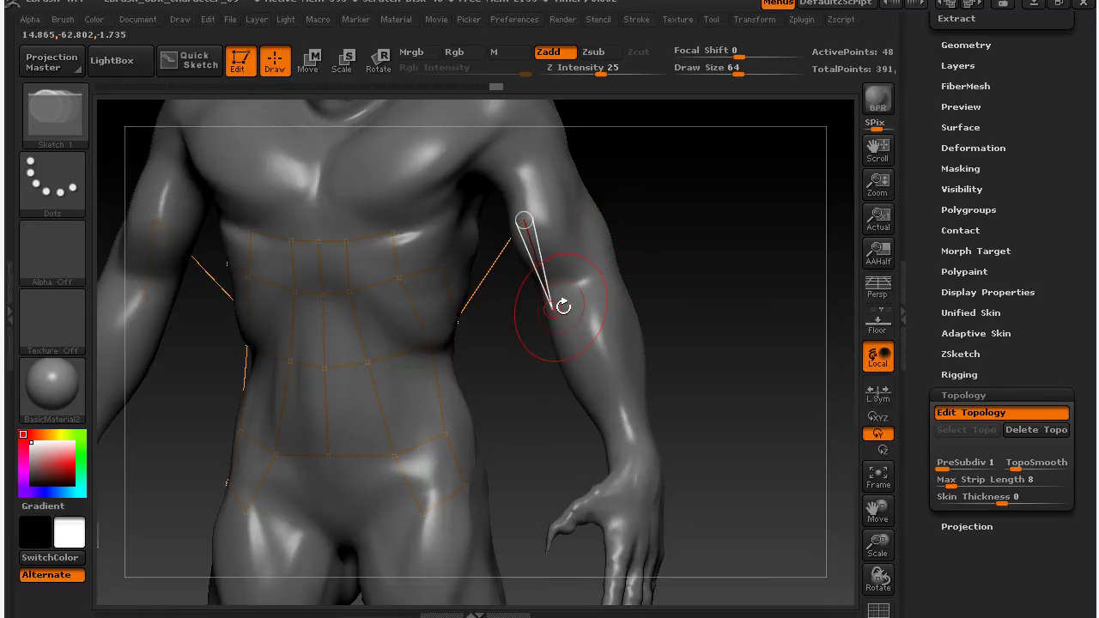
pyautogui.click(604, 296)
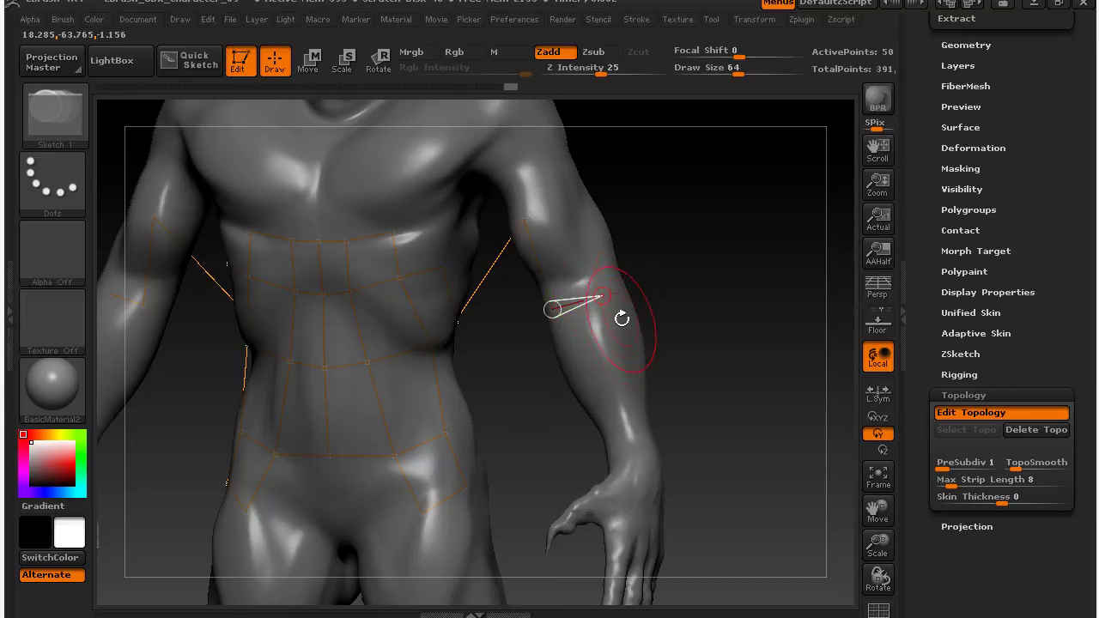
pyautogui.click(619, 353)
pyautogui.click(569, 376)
pyautogui.click(553, 310)
# Delete the upper-arm topology point together with its links to the ribcage and the forearm quad
pyautogui.moveTo(699, 265); pyautogui.dragTo(572, 214)
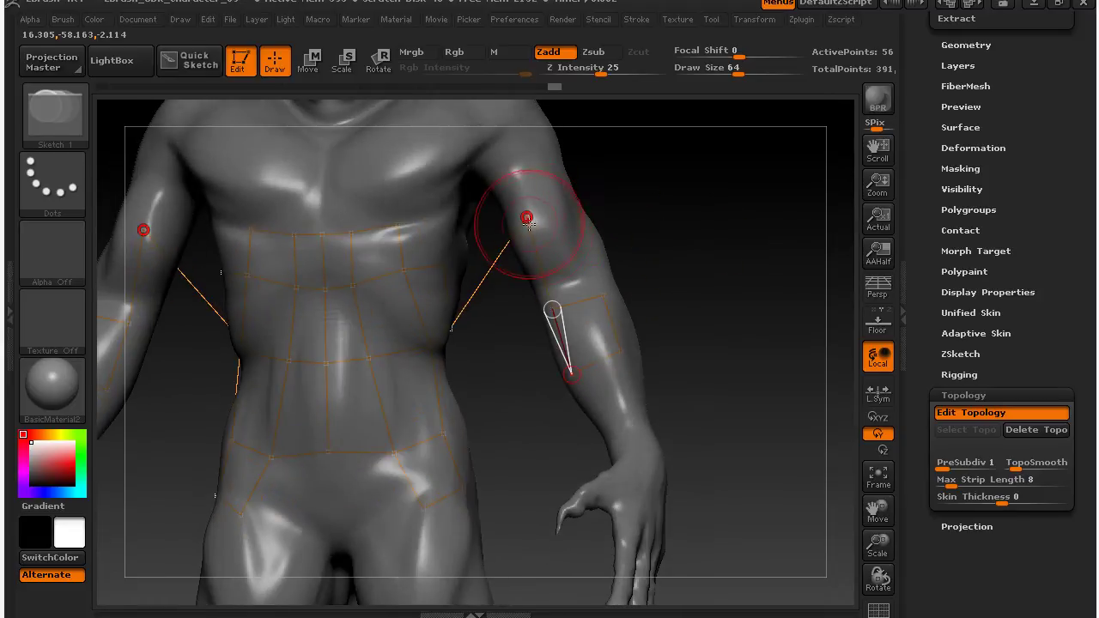
pyautogui.moveTo(699, 285)
pyautogui.mouseDown()
pyautogui.moveTo(684, 278)
pyautogui.moveTo(702, 278)
pyautogui.mouseUp()
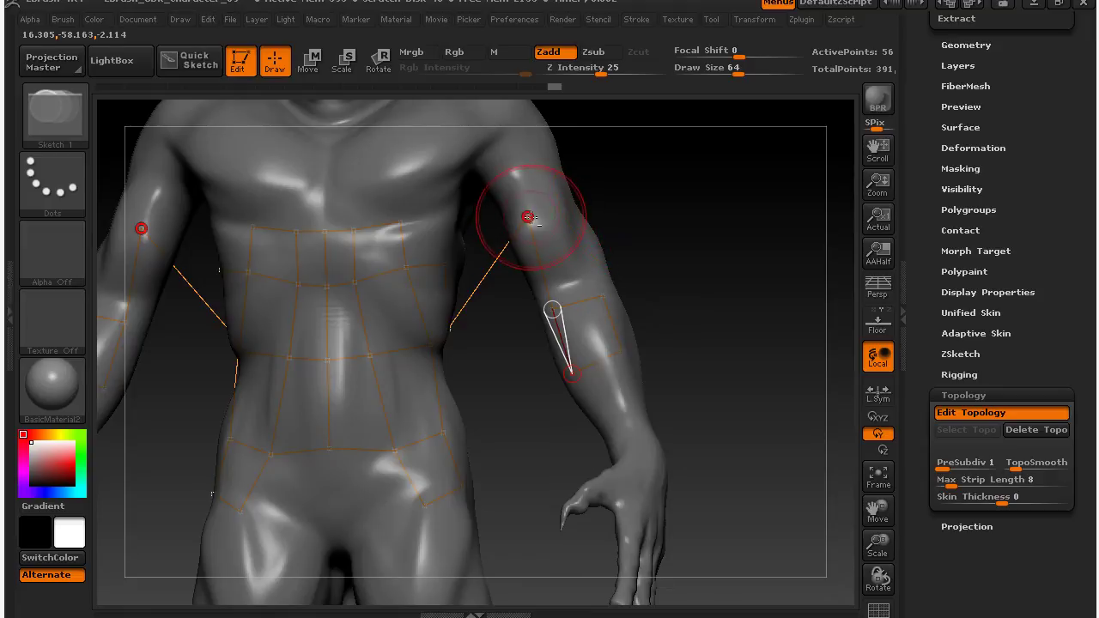
pyautogui.moveTo(666, 231); pyautogui.dragTo(667, 301)
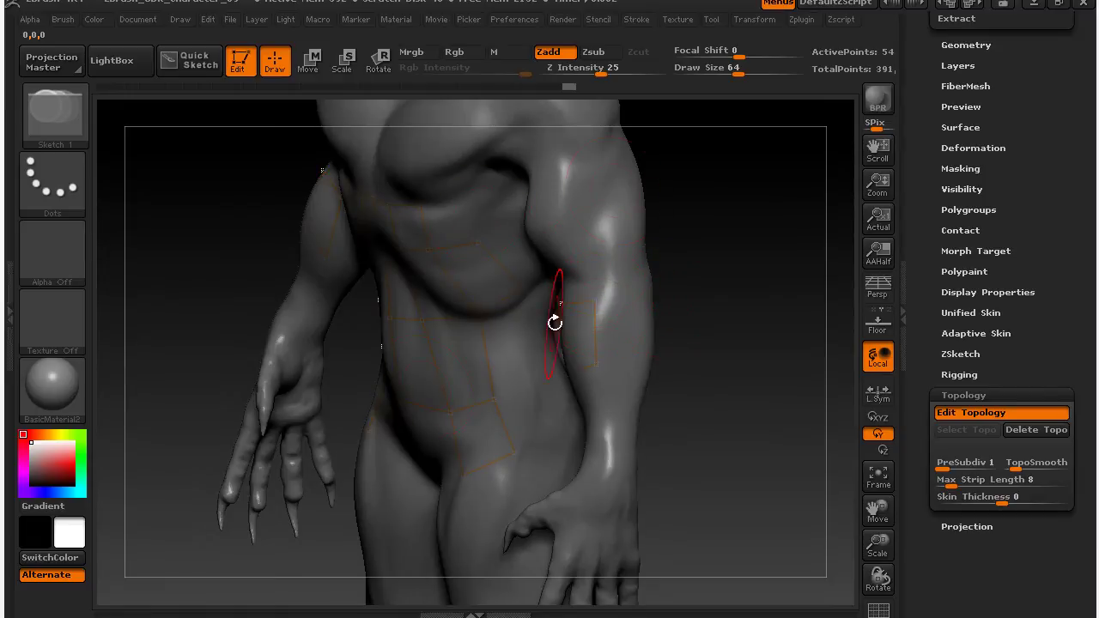
pyautogui.moveTo(729, 346)
pyautogui.mouseDown()
pyautogui.moveTo(817, 331)
pyautogui.moveTo(683, 327)
pyautogui.mouseUp()
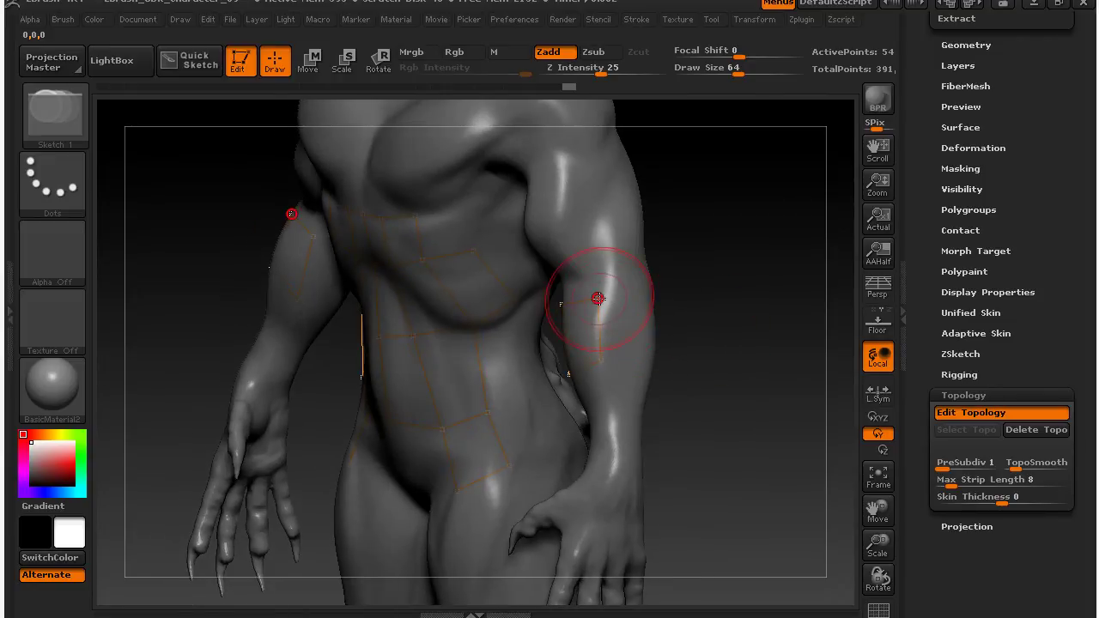
# Extend the forearm quad's upper edge around the outside and back of the arm and close it at the inner front point
pyautogui.press('ctrl')
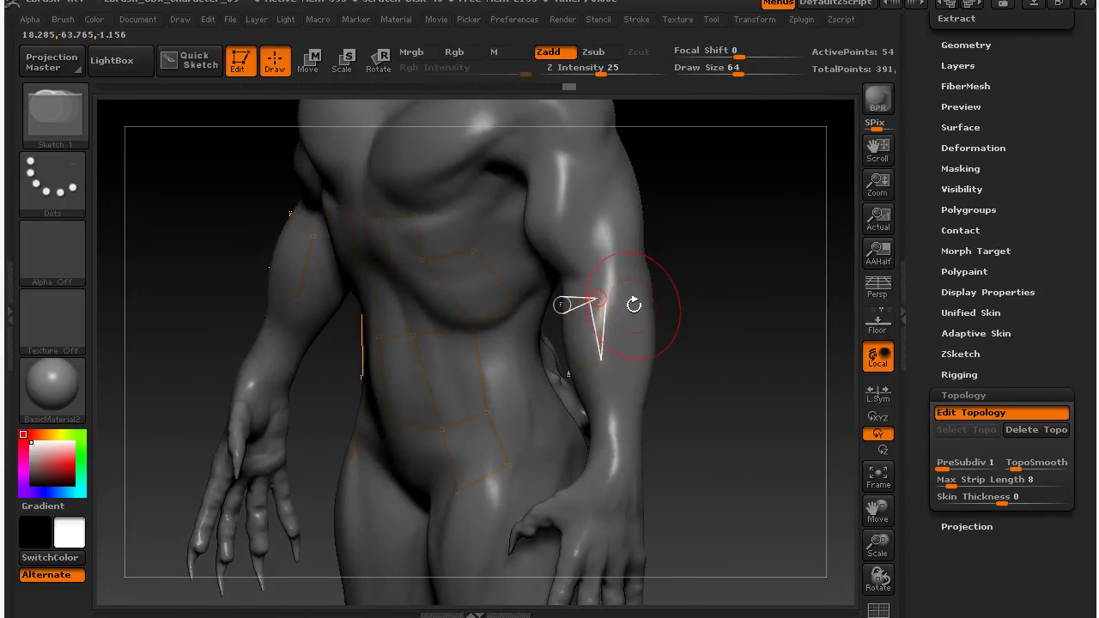
pyautogui.moveTo(654, 304); pyautogui.dragTo(669, 283)
pyautogui.moveTo(674, 347); pyautogui.dragTo(628, 337)
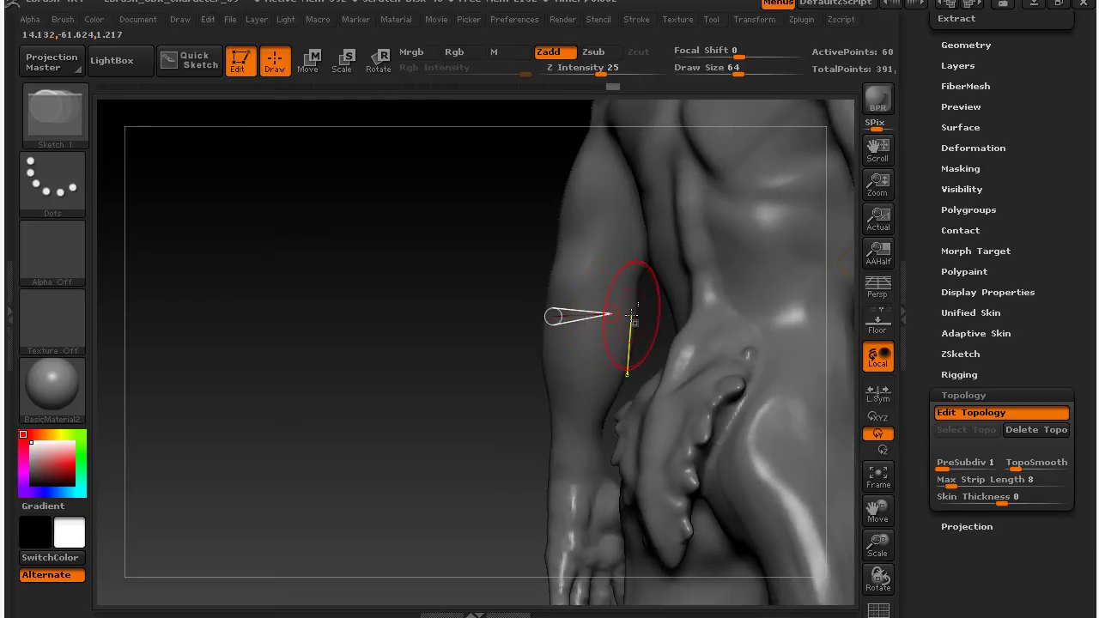
pyautogui.moveTo(446, 375); pyautogui.dragTo(664, 367)
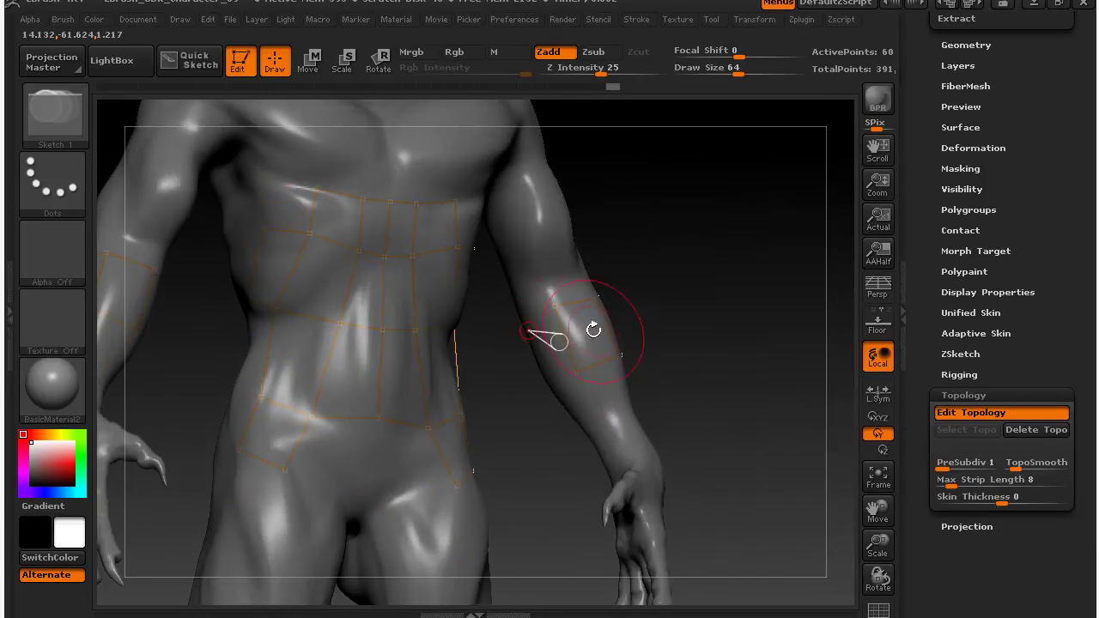
pyautogui.click(555, 305)
# Extend the forearm quad's lower edge around the inside and back of the arm to form a matching closed ring
pyautogui.moveTo(739, 367); pyautogui.dragTo(717, 329)
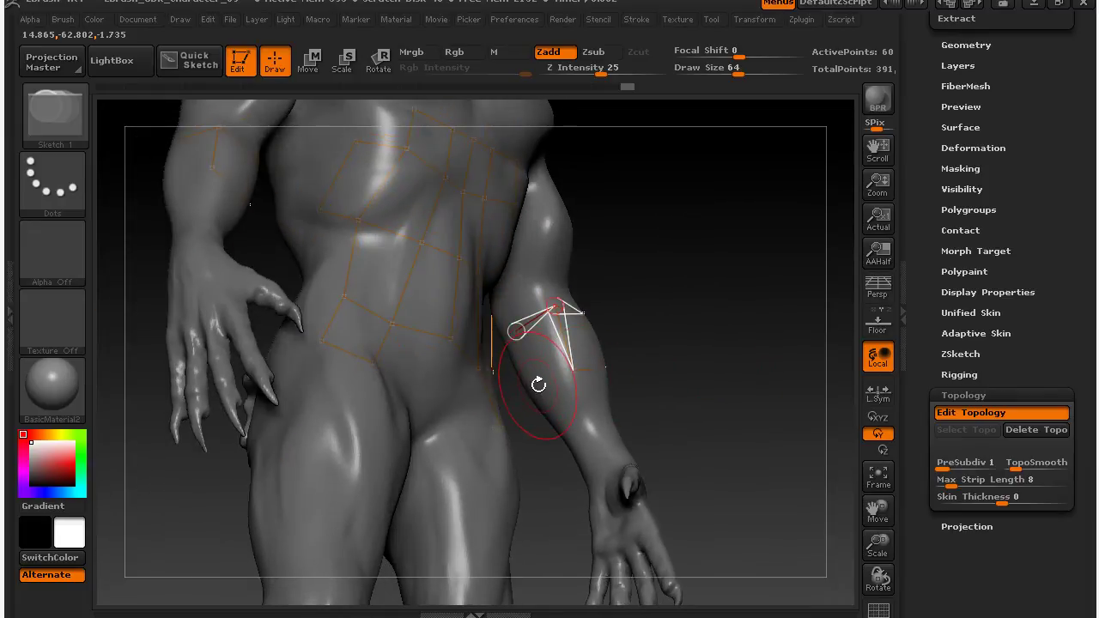
pyautogui.click(538, 385)
pyautogui.hotkey('ctrl', 'z')
pyautogui.keyDown('ctrl'); pyautogui.click(573, 372); pyautogui.keyUp('ctrl')
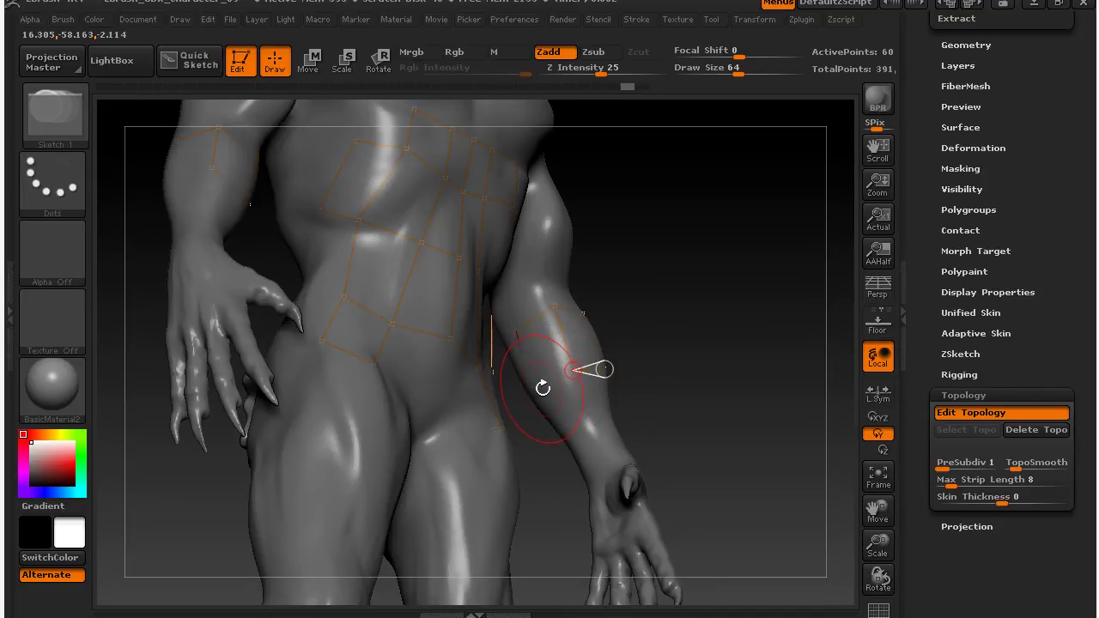
pyautogui.moveTo(662, 388); pyautogui.dragTo(783, 346)
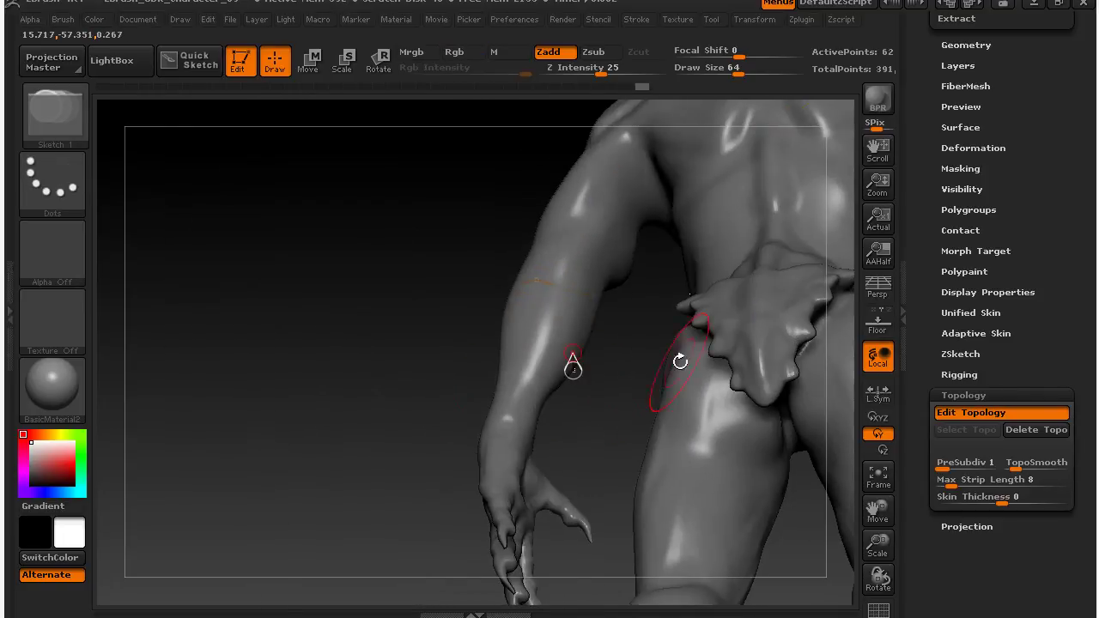
pyautogui.click(521, 346)
pyautogui.moveTo(412, 372)
pyautogui.mouseDown()
pyautogui.moveTo(449, 377)
pyautogui.moveTo(493, 424)
pyautogui.moveTo(485, 451)
pyautogui.mouseUp()
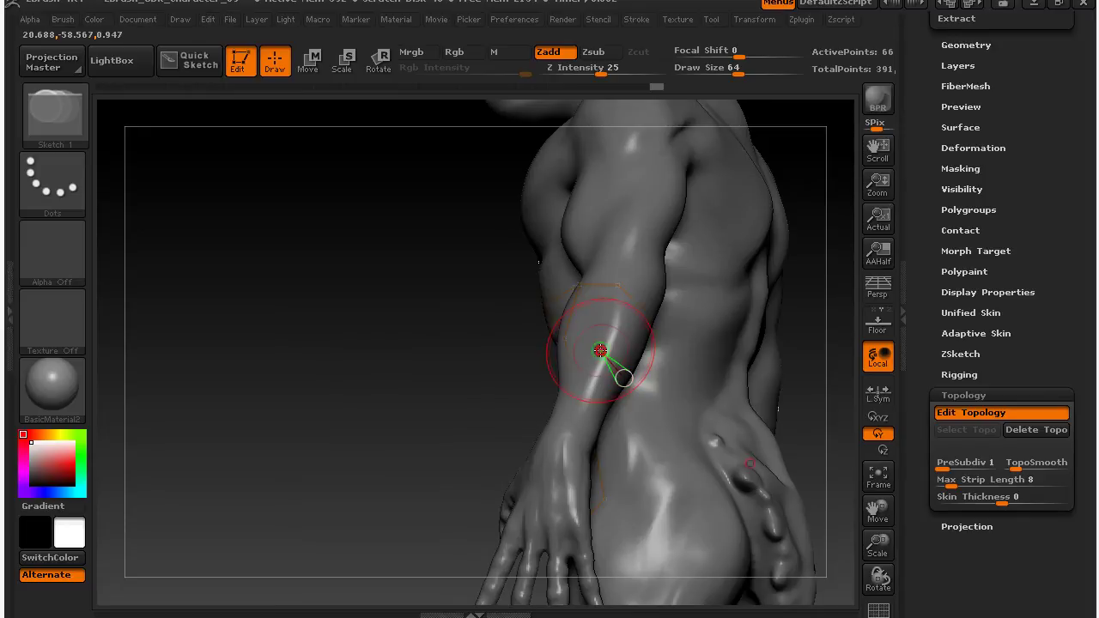
pyautogui.moveTo(486, 400)
pyautogui.mouseDown()
pyautogui.moveTo(461, 392)
pyautogui.moveTo(602, 380)
pyautogui.mouseUp()
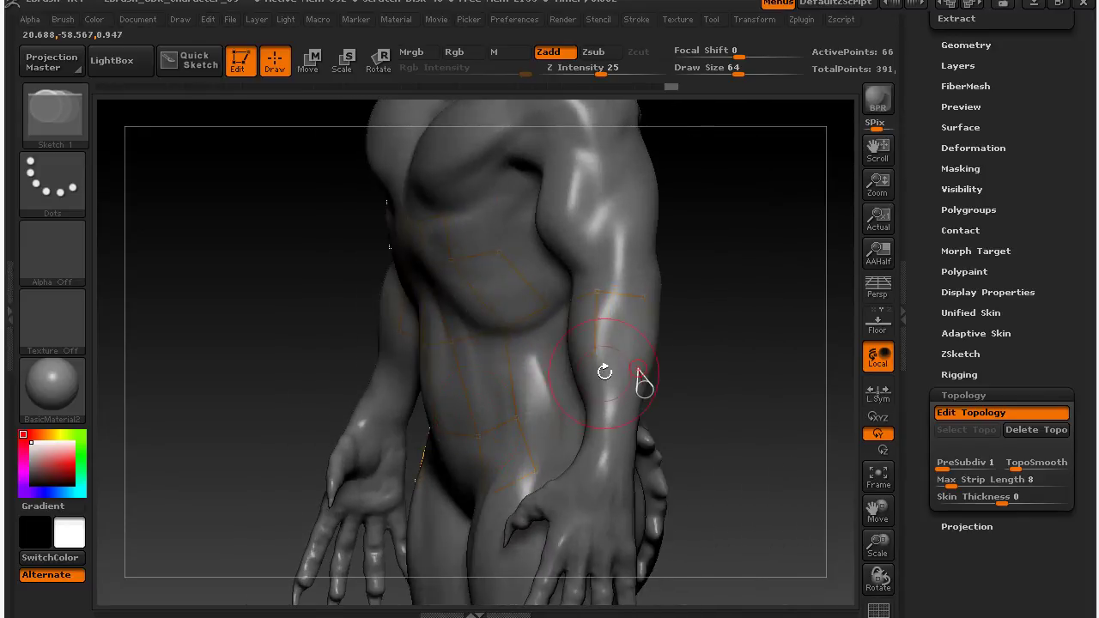
# Connect the upper and lower forearm rings with lengthwise edges at the outer, back and inner points to complete the band of quads
pyautogui.moveTo(739, 302)
pyautogui.mouseDown()
pyautogui.moveTo(712, 279)
pyautogui.moveTo(657, 296)
pyautogui.moveTo(645, 307)
pyautogui.moveTo(656, 310)
pyautogui.mouseUp()
pyautogui.press('ctrl')
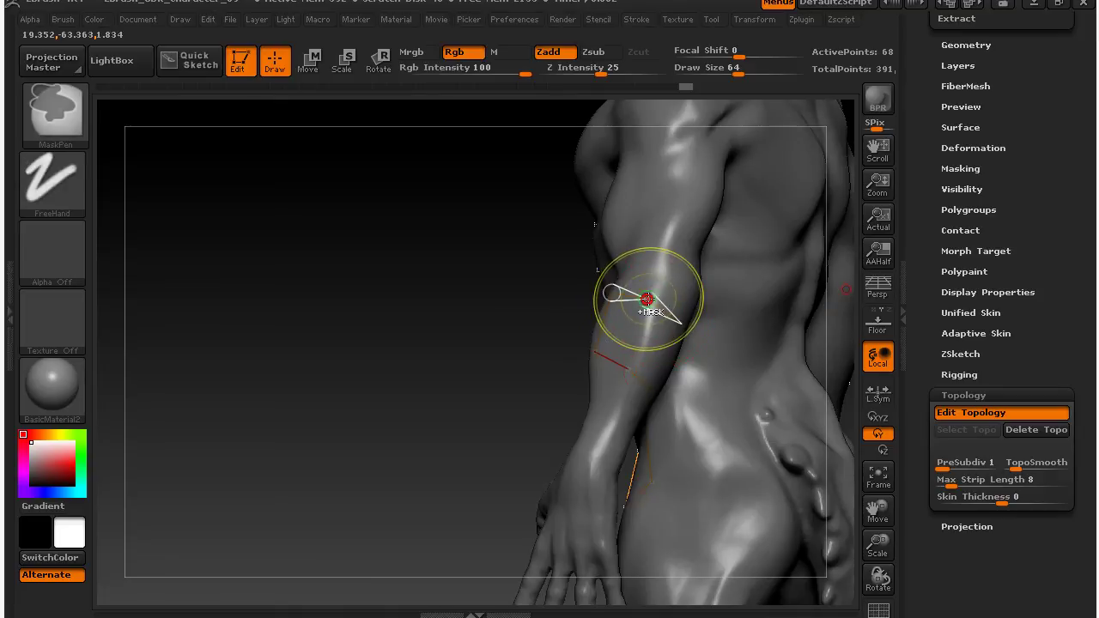
pyautogui.moveTo(435, 397); pyautogui.dragTo(358, 341)
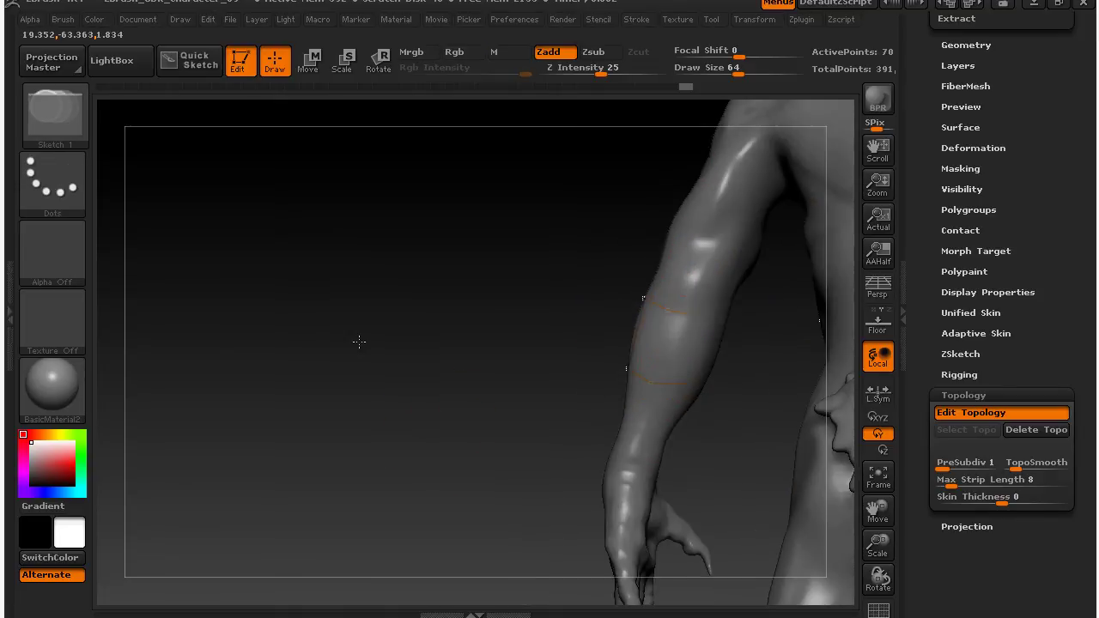
pyautogui.press('ctrl')
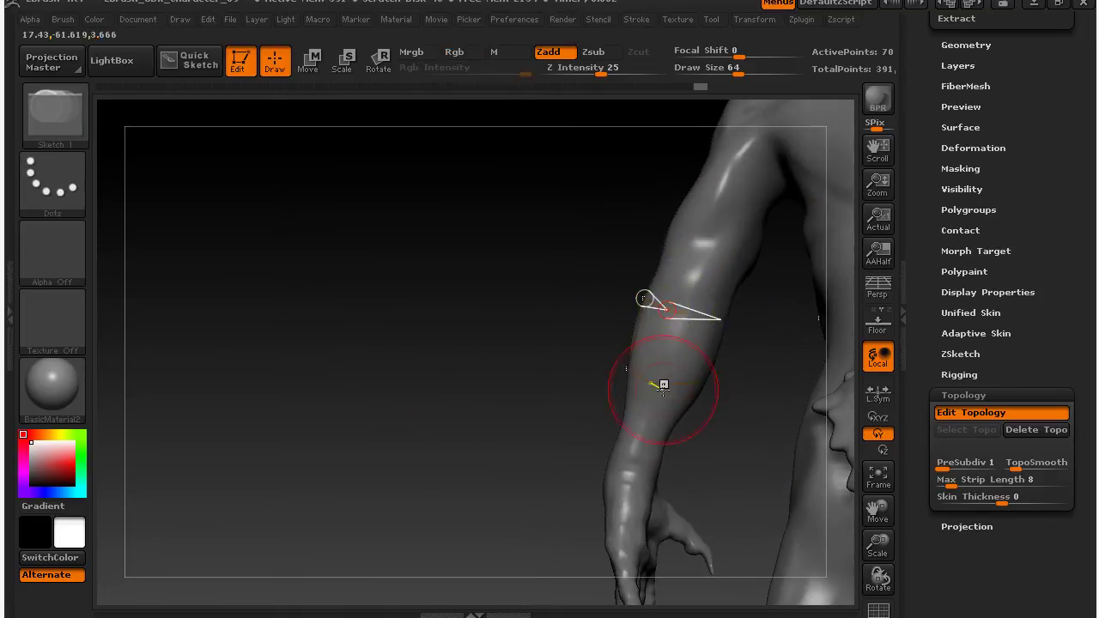
pyautogui.moveTo(725, 406); pyautogui.dragTo(707, 324)
pyautogui.press('ctrl')
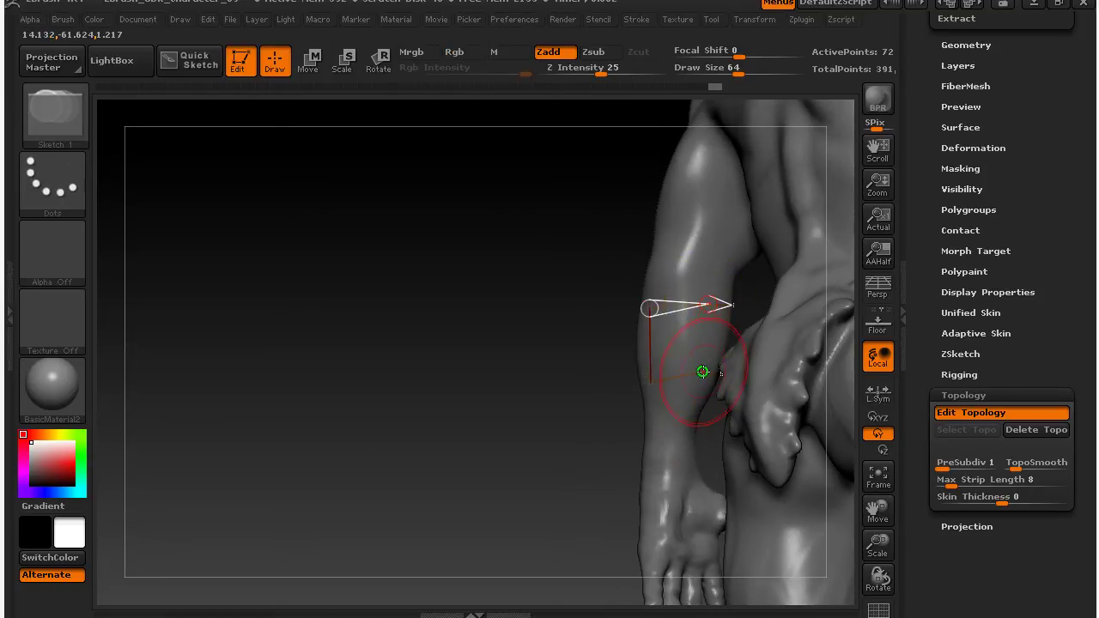
pyautogui.moveTo(486, 404)
pyautogui.mouseDown()
pyautogui.moveTo(687, 468)
pyautogui.moveTo(746, 385)
pyautogui.mouseUp()
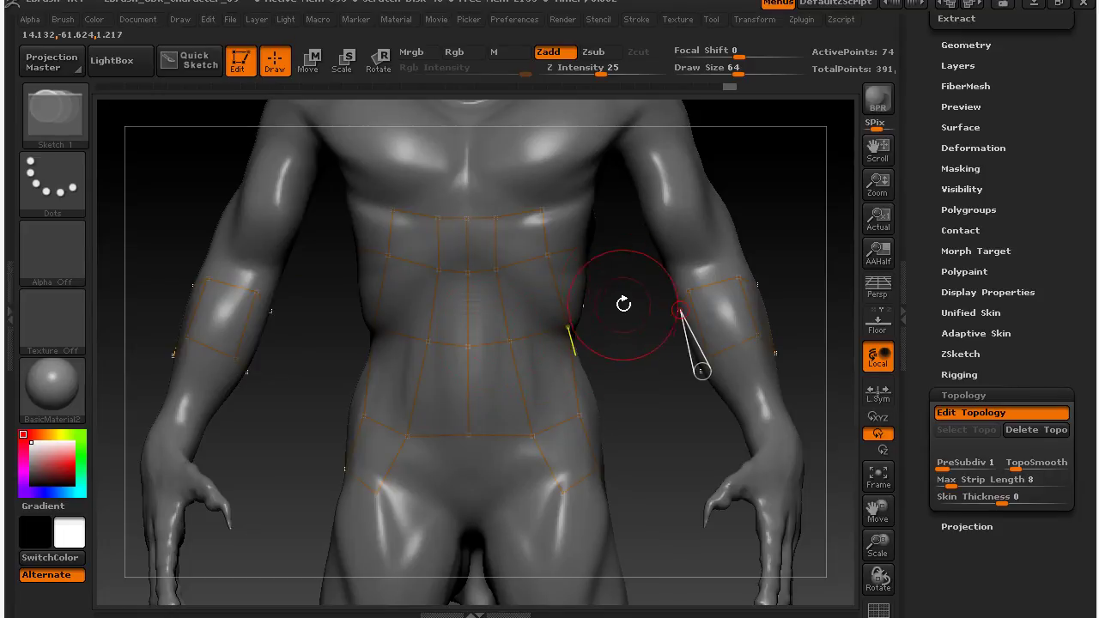
pyautogui.moveTo(626, 290)
pyautogui.mouseDown()
pyautogui.moveTo(643, 449)
pyautogui.moveTo(589, 241)
pyautogui.moveTo(703, 338)
pyautogui.mouseUp()
pyautogui.moveTo(748, 189)
pyautogui.mouseDown()
pyautogui.moveTo(722, 206)
pyautogui.moveTo(741, 216)
pyautogui.moveTo(735, 196)
pyautogui.moveTo(749, 206)
pyautogui.mouseUp()
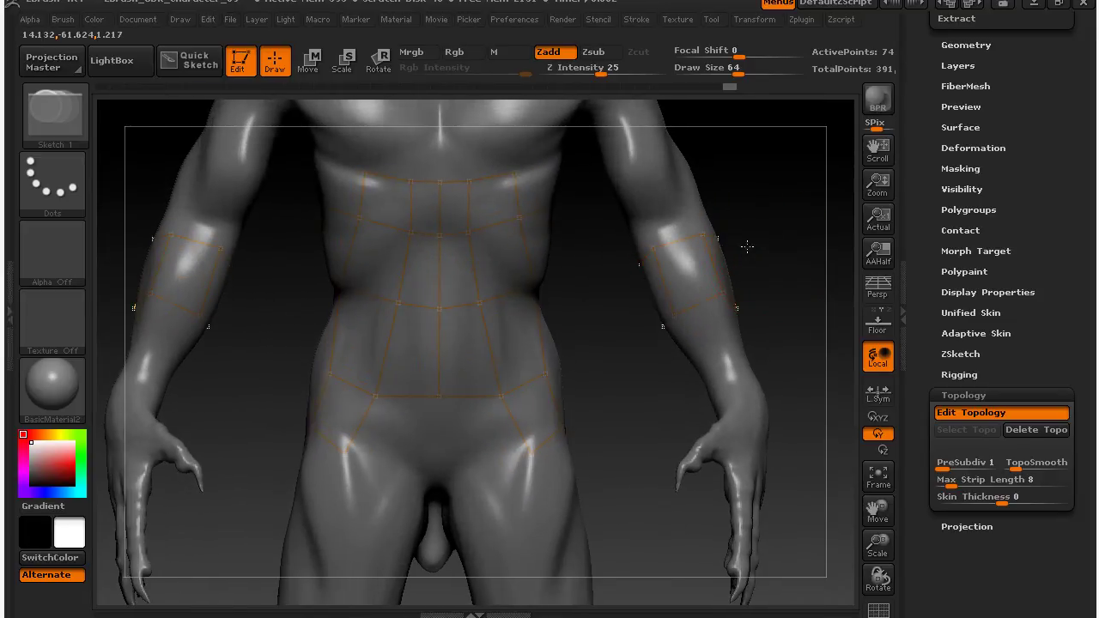
pyautogui.keyDown('alt'); pyautogui.moveTo(773, 243); pyautogui.dragTo(661, 264); pyautogui.keyUp('alt')
pyautogui.moveTo(496, 434)
pyautogui.mouseDown()
pyautogui.moveTo(524, 412)
pyautogui.moveTo(489, 421)
pyautogui.moveTo(545, 421)
pyautogui.moveTo(488, 429)
pyautogui.moveTo(440, 410)
pyautogui.moveTo(454, 391)
pyautogui.mouseUp()
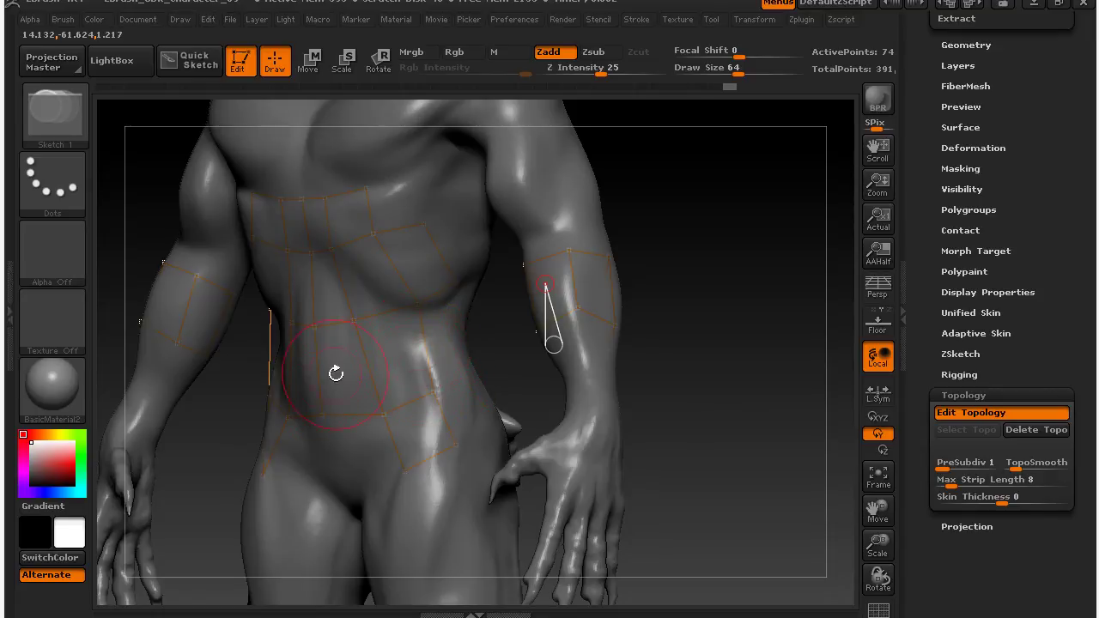
pyautogui.moveTo(669, 354)
pyautogui.mouseDown()
pyautogui.moveTo(692, 326)
pyautogui.moveTo(709, 328)
pyautogui.mouseUp()
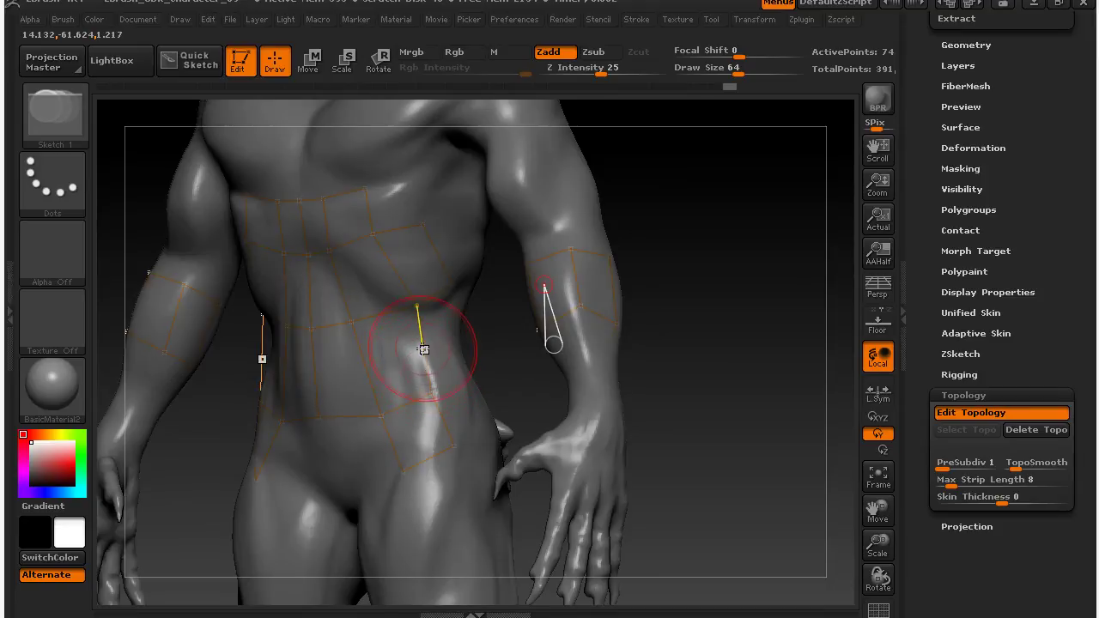
pyautogui.click(423, 349)
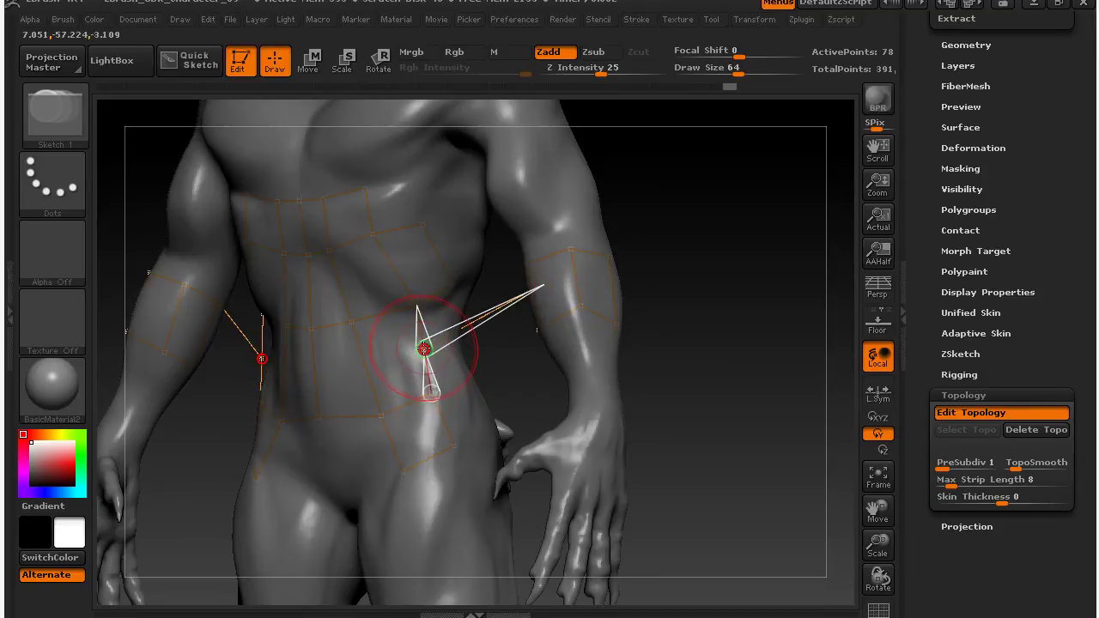
pyautogui.moveTo(707, 343)
pyautogui.mouseDown()
pyautogui.moveTo(751, 344)
pyautogui.moveTo(709, 346)
pyautogui.mouseUp()
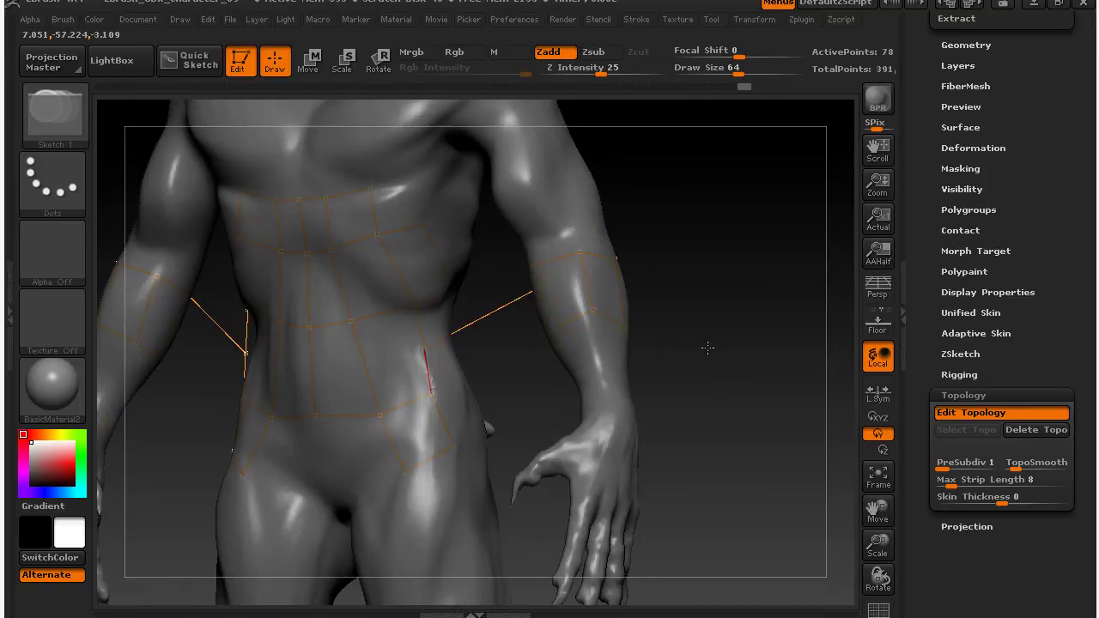
pyautogui.press('ctrl')
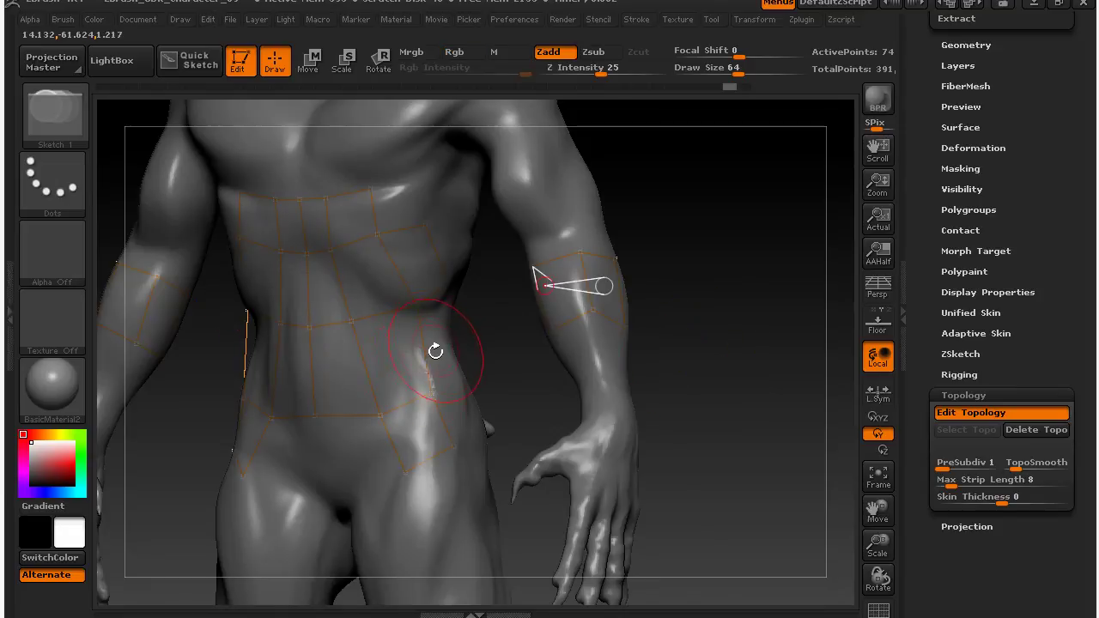
# Insert a horizontal row across the lower abdomen quads, from the outer edge through the middle vertical edge to the centre line
pyautogui.press('ctrl')
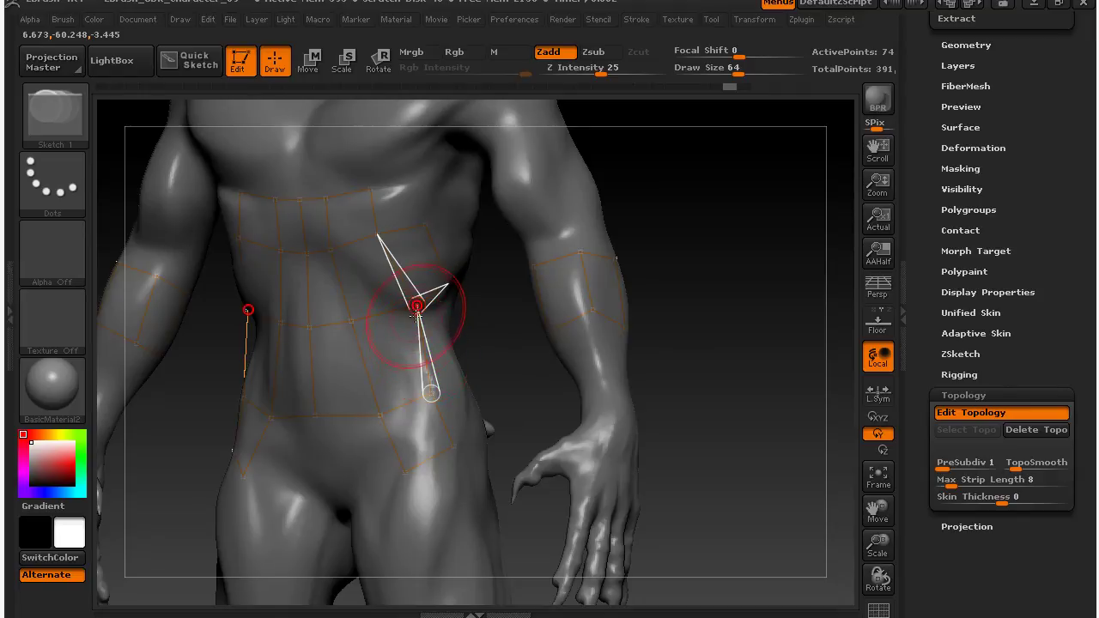
pyautogui.click(426, 360)
pyautogui.moveTo(505, 375); pyautogui.dragTo(403, 376)
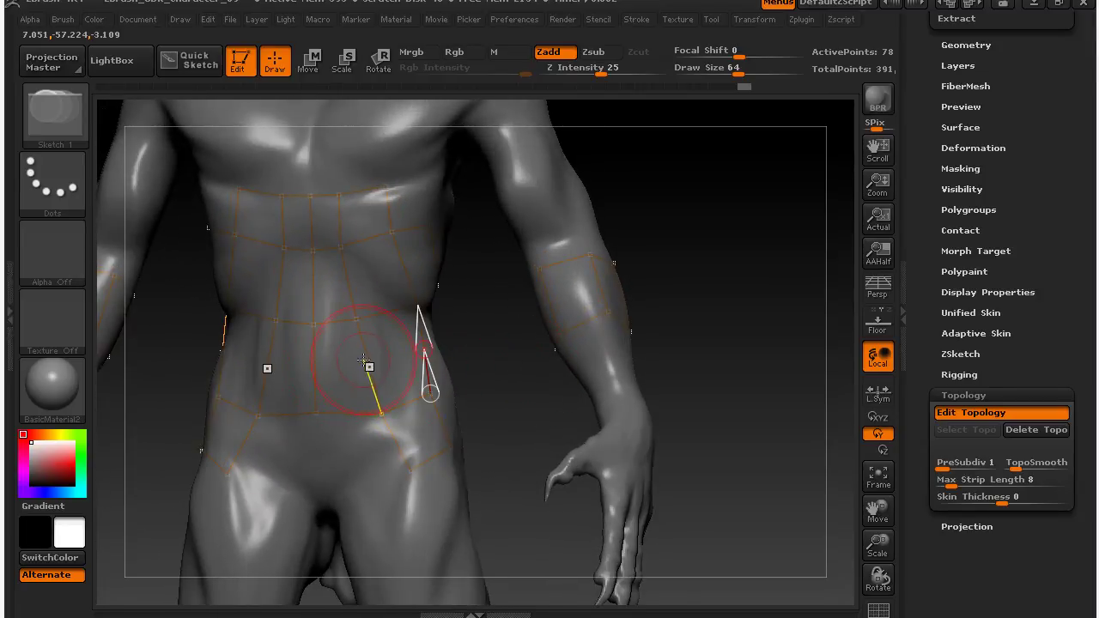
pyautogui.click(368, 365)
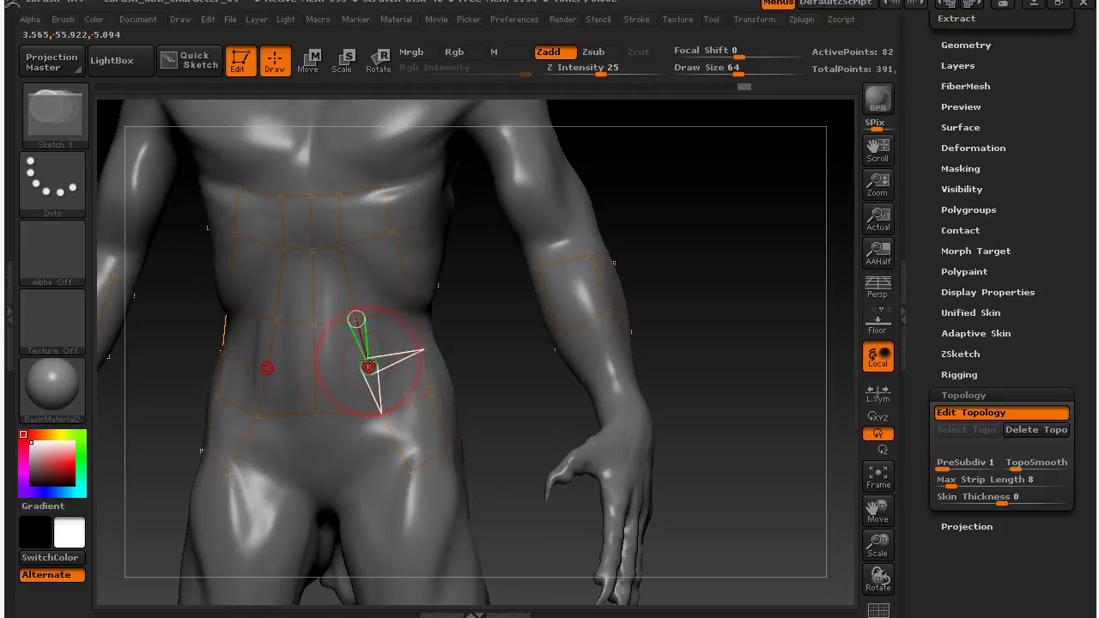
pyautogui.click(315, 369)
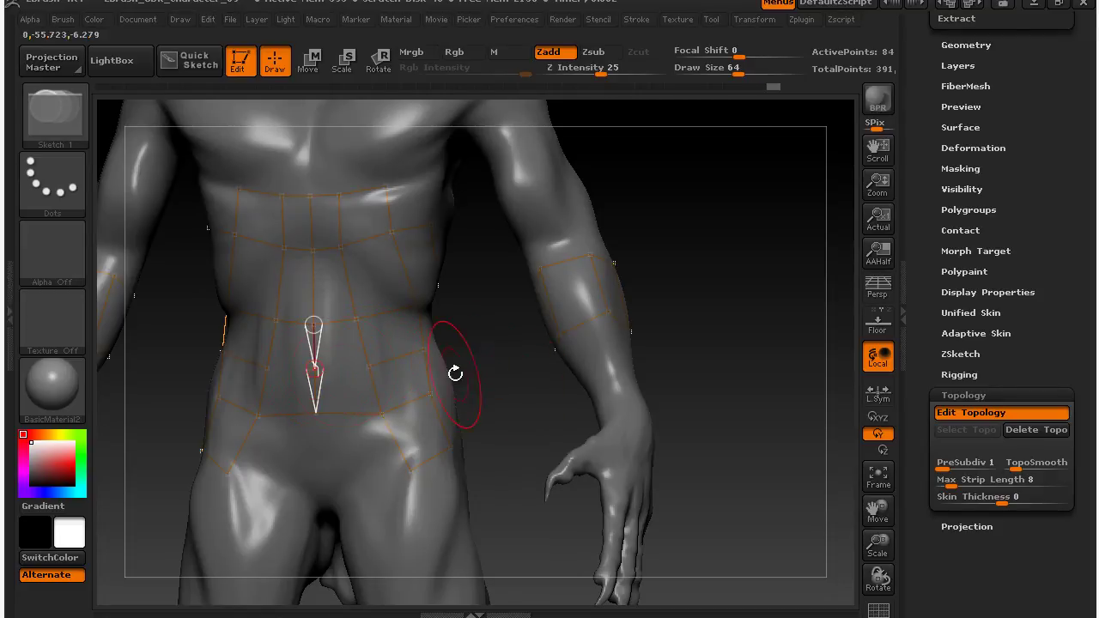
# Remove the new abdomen row's centre-line point and its link to the neighbouring vertical edge
pyautogui.moveTo(498, 368); pyautogui.dragTo(466, 380)
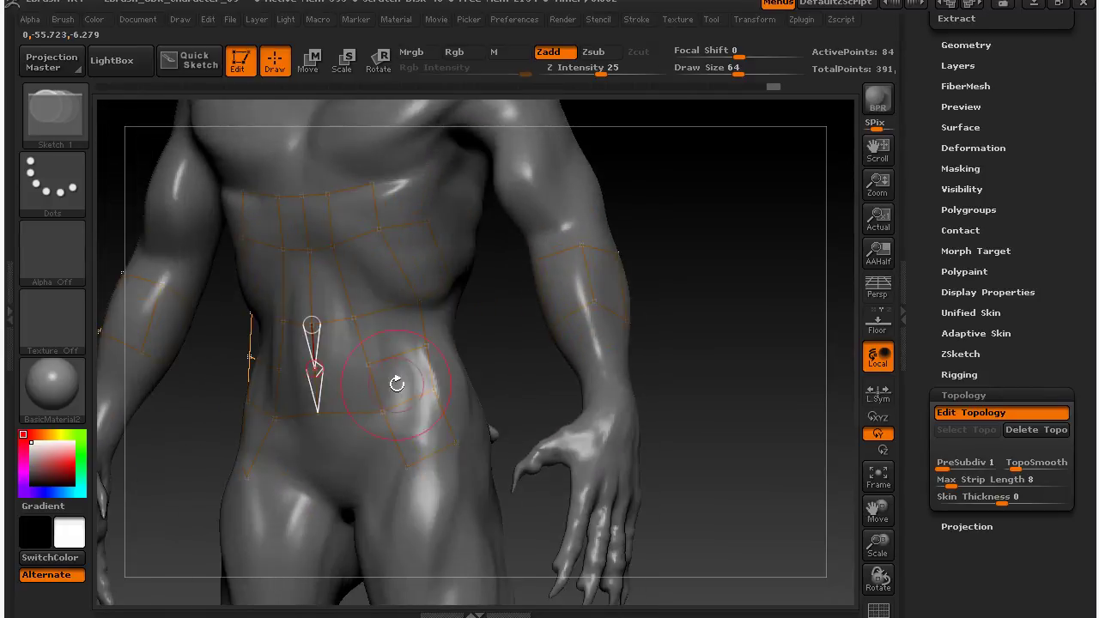
pyautogui.moveTo(542, 372); pyautogui.dragTo(579, 400)
pyautogui.moveTo(658, 400); pyautogui.dragTo(574, 384)
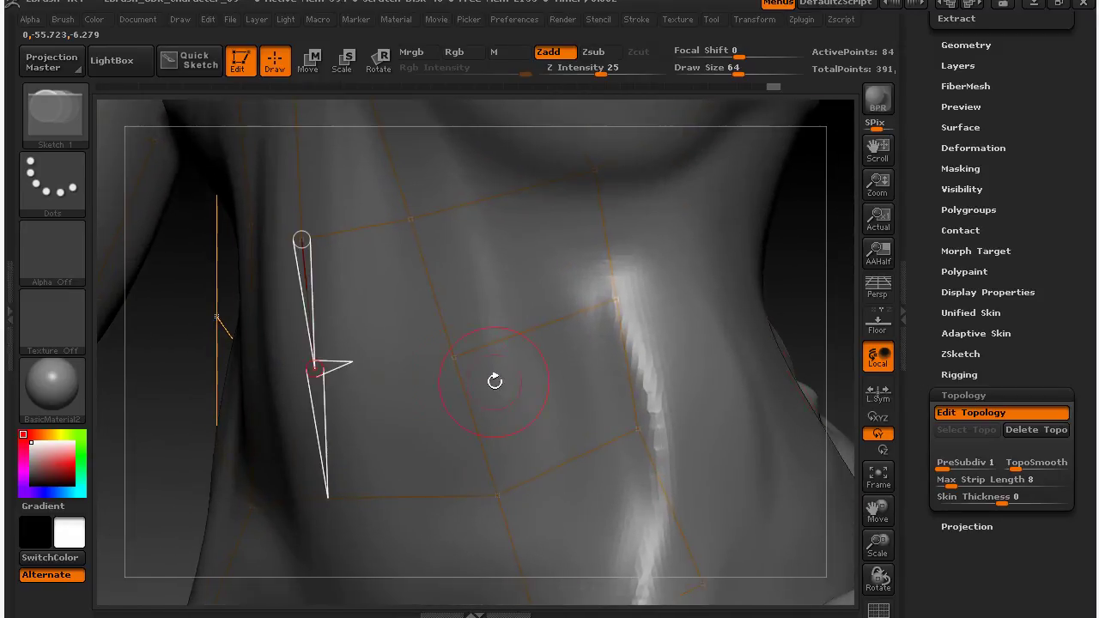
pyautogui.moveTo(146, 434); pyautogui.dragTo(212, 418)
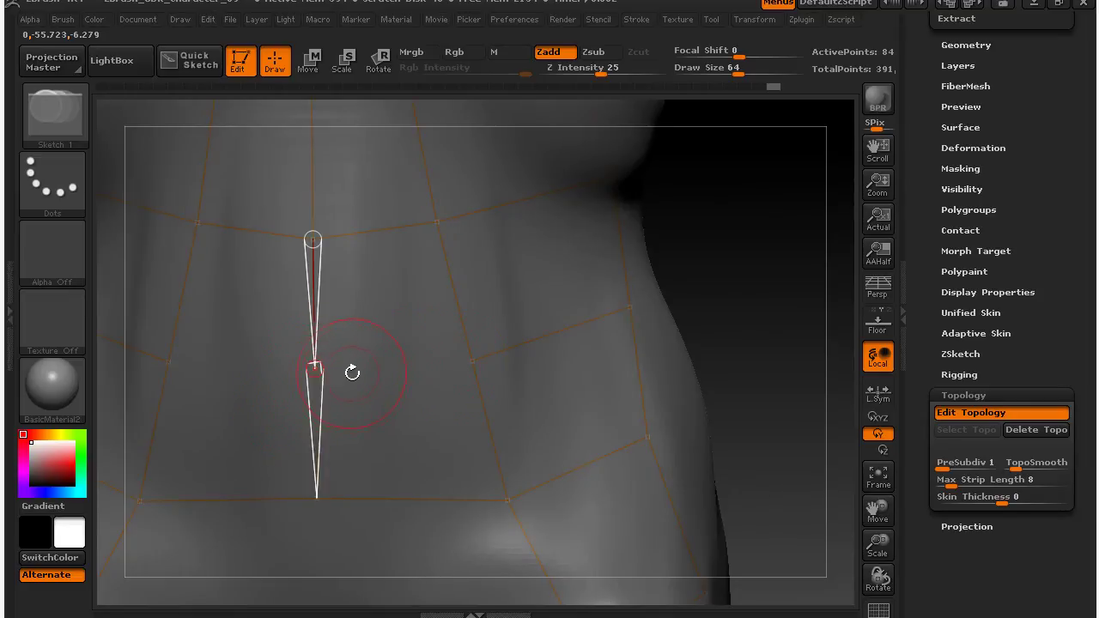
pyautogui.keyDown('alt'); pyautogui.click(352, 372); pyautogui.keyUp('alt')
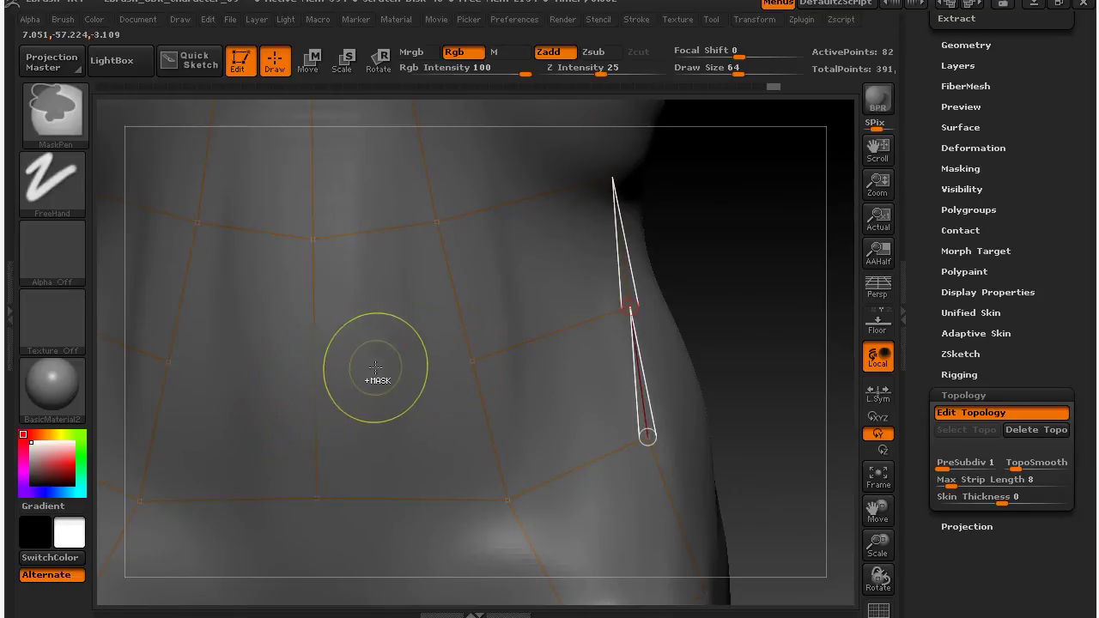
# Try to link the unfinished abdomen row to the centre line, and remove the lower abdomen's centre-line point with its edges
pyautogui.click(465, 363)
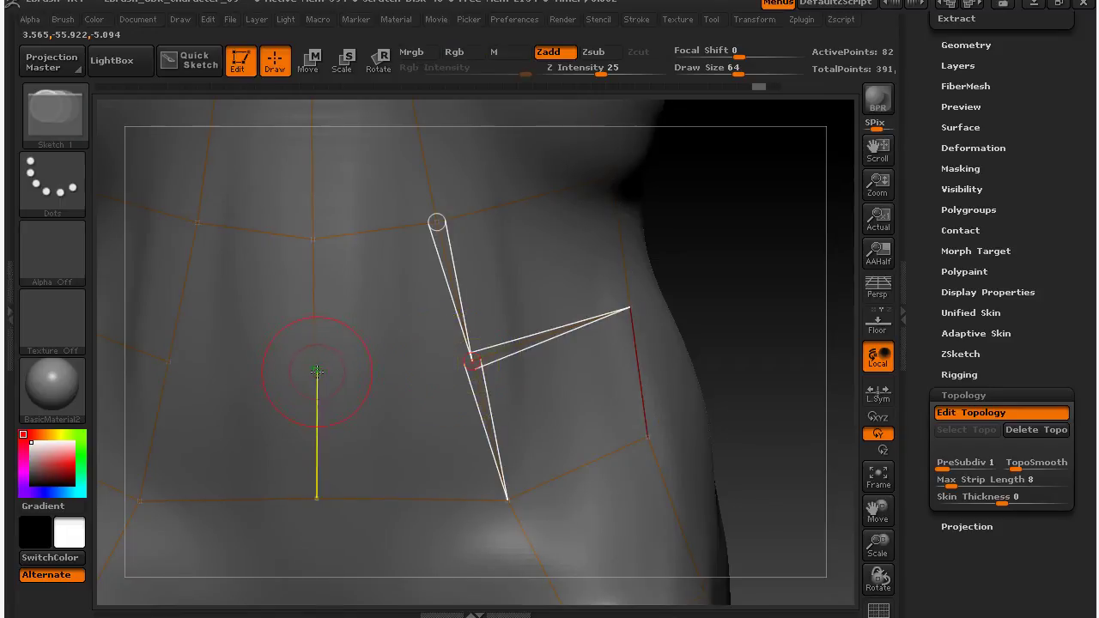
pyautogui.click(315, 371)
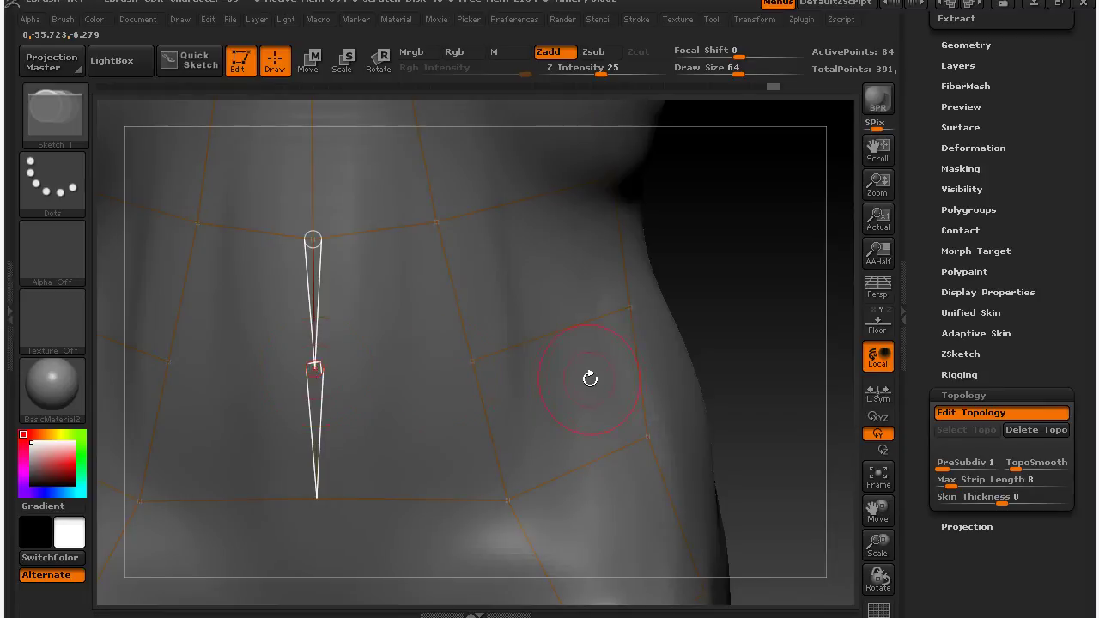
pyautogui.keyDown('alt'); pyautogui.click(381, 392); pyautogui.keyUp('alt')
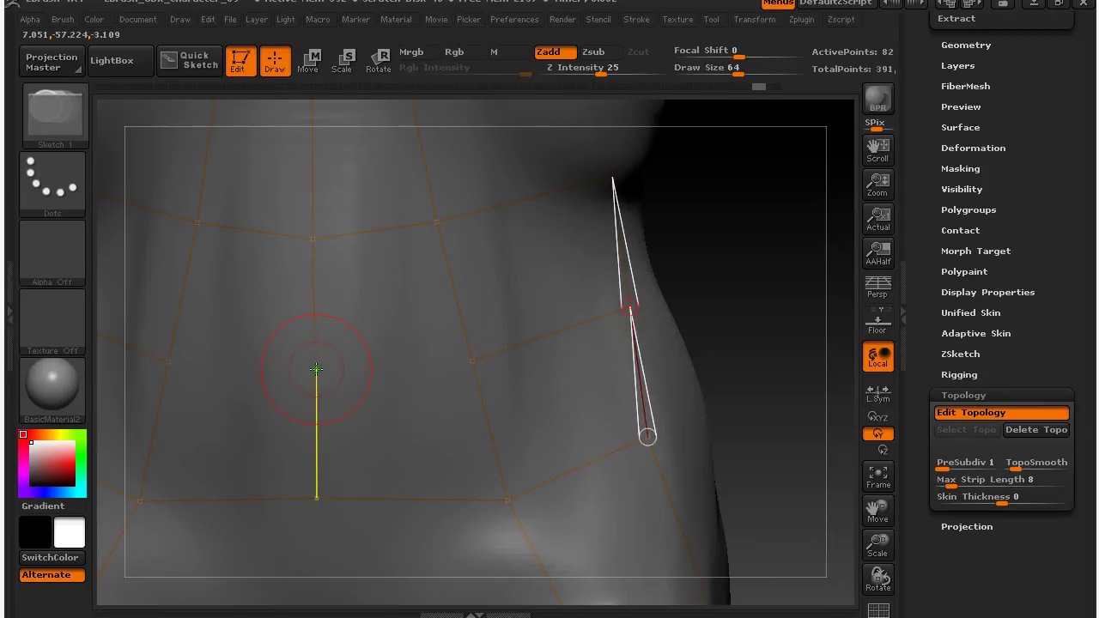
pyautogui.click(316, 370)
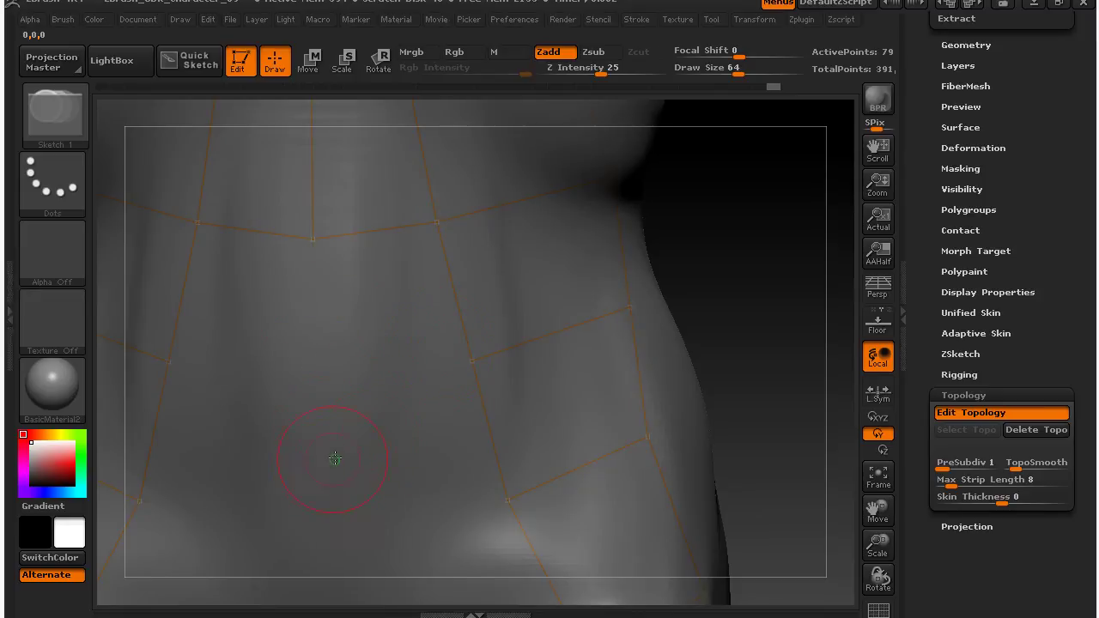
# Try to redraw the lowest abdomen edge from the middle vertical edge's lower point towards the centre line
pyautogui.click(530, 543)
pyautogui.click(507, 501)
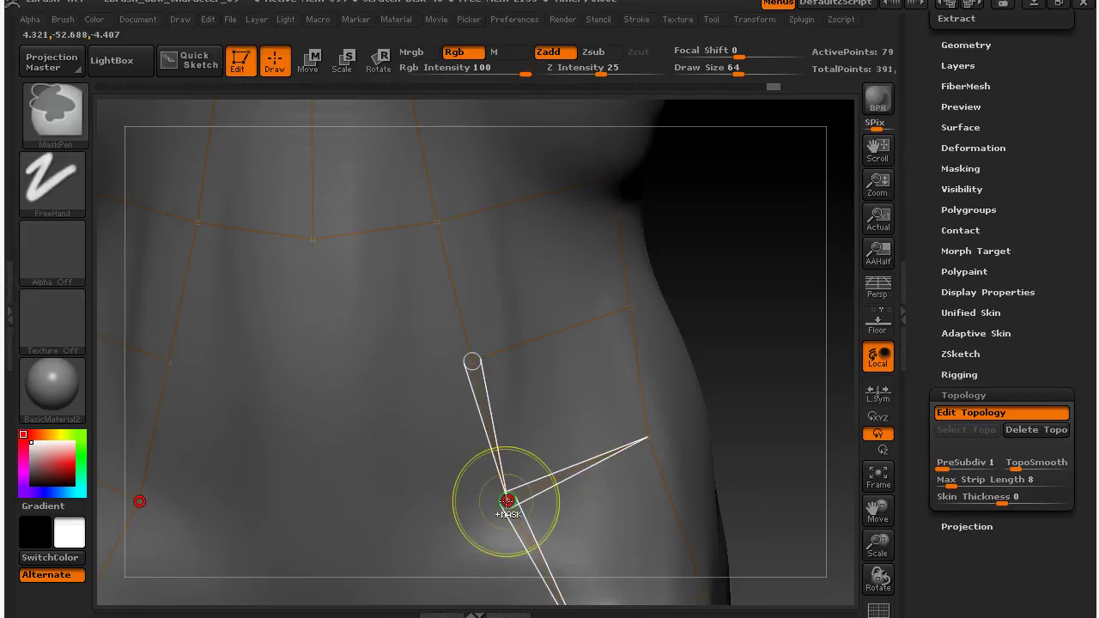
pyautogui.click(331, 509)
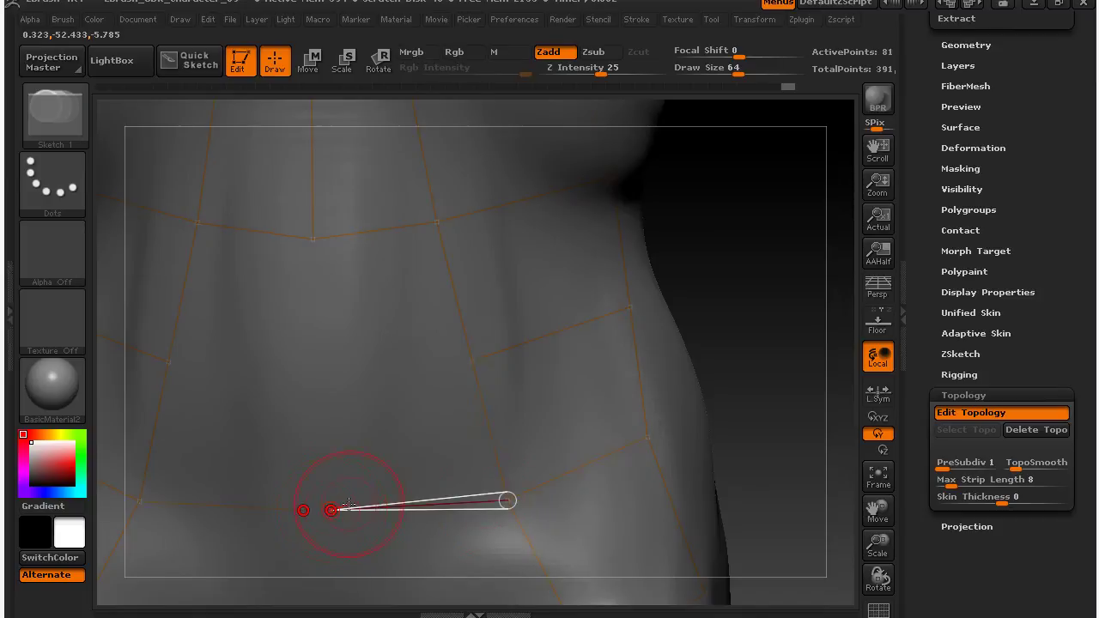
pyautogui.keyDown('alt'); pyautogui.click(354, 508); pyautogui.keyUp('alt')
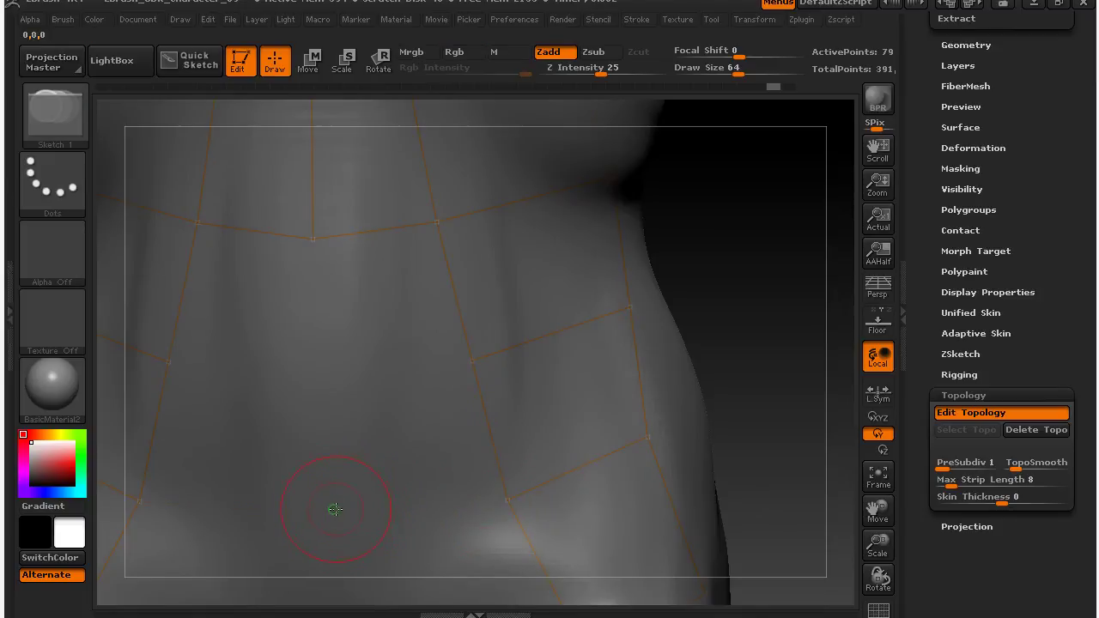
pyautogui.click(507, 500)
pyautogui.click(333, 509)
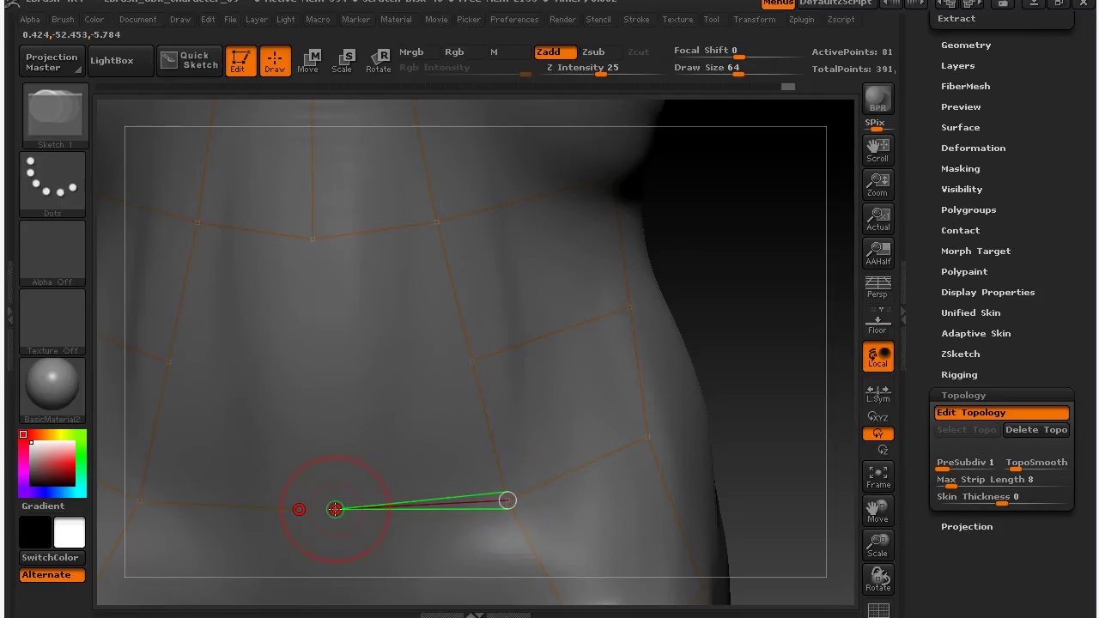
pyautogui.moveTo(767, 429)
pyautogui.mouseDown()
pyautogui.moveTo(751, 284)
pyautogui.moveTo(773, 297)
pyautogui.mouseUp()
pyautogui.moveTo(792, 421)
pyautogui.mouseDown()
pyautogui.moveTo(748, 399)
pyautogui.moveTo(761, 400)
pyautogui.mouseUp()
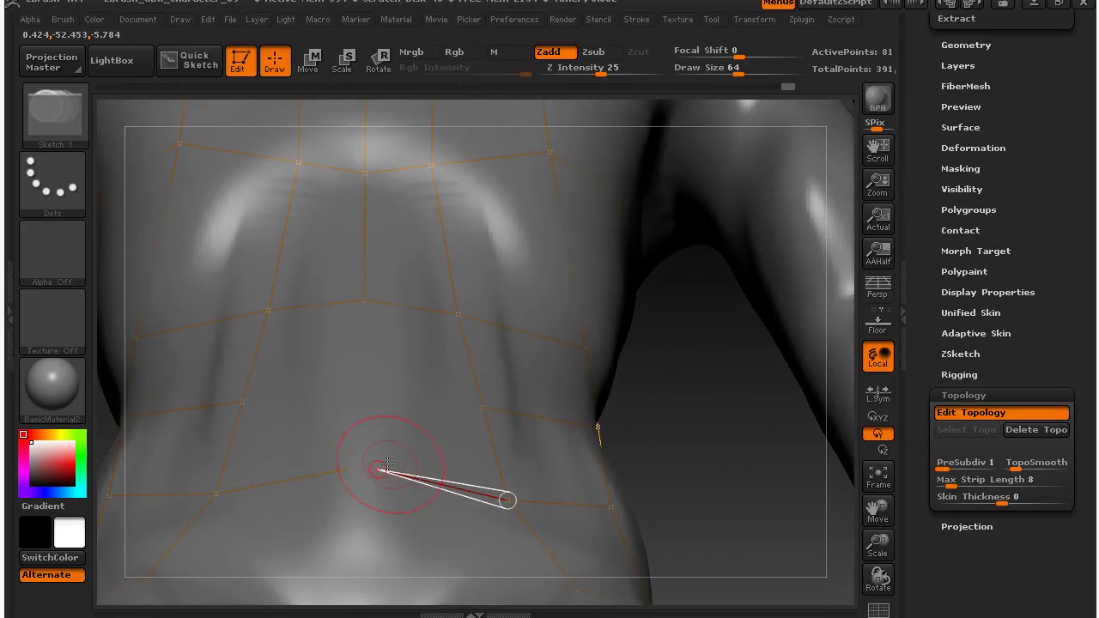
pyautogui.press('ctrl')
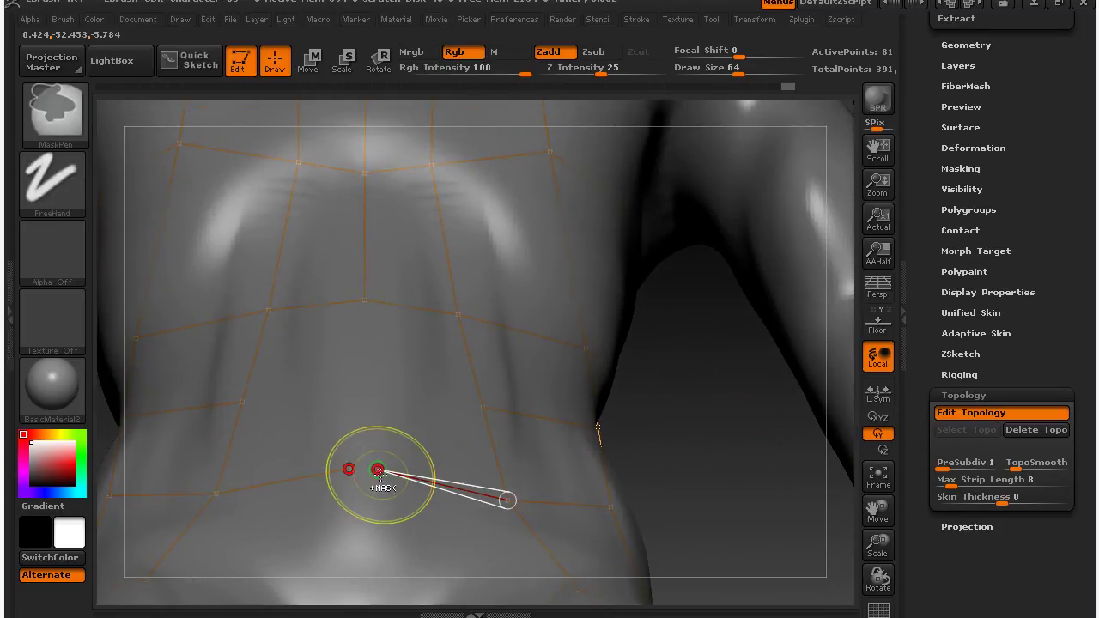
pyautogui.keyDown('alt'); pyautogui.click(378, 470); pyautogui.keyUp('alt')
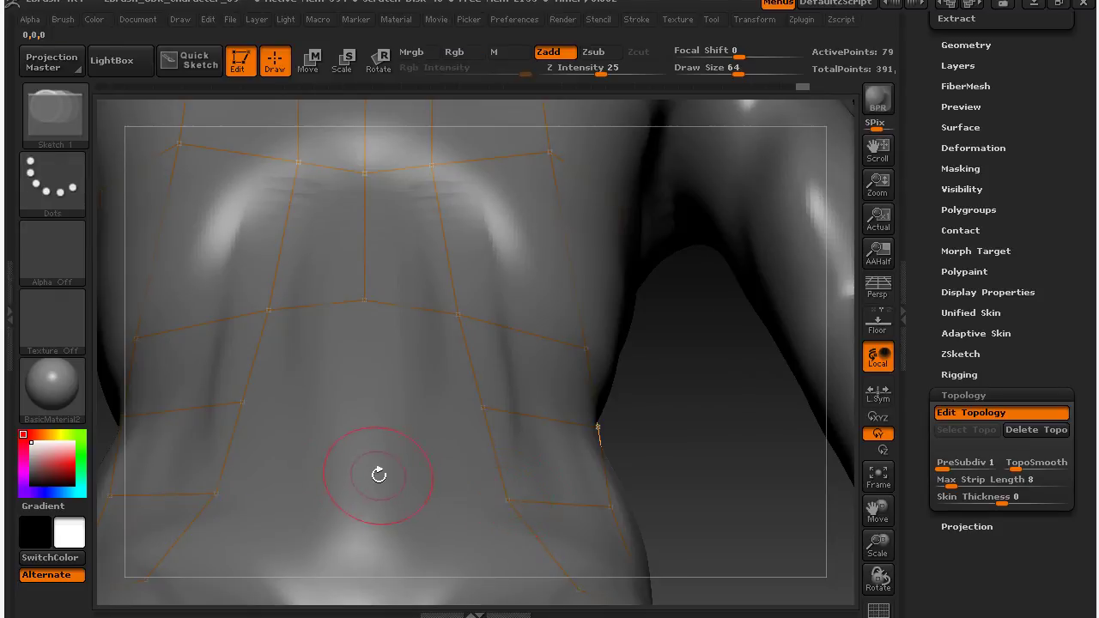
# Draw the lowest abdomen edge from the middle vertical edge to the centre line and connect its centre point up to the row above
pyautogui.keyDown('ctrl'); pyautogui.click(507, 500); pyautogui.keyUp('ctrl')
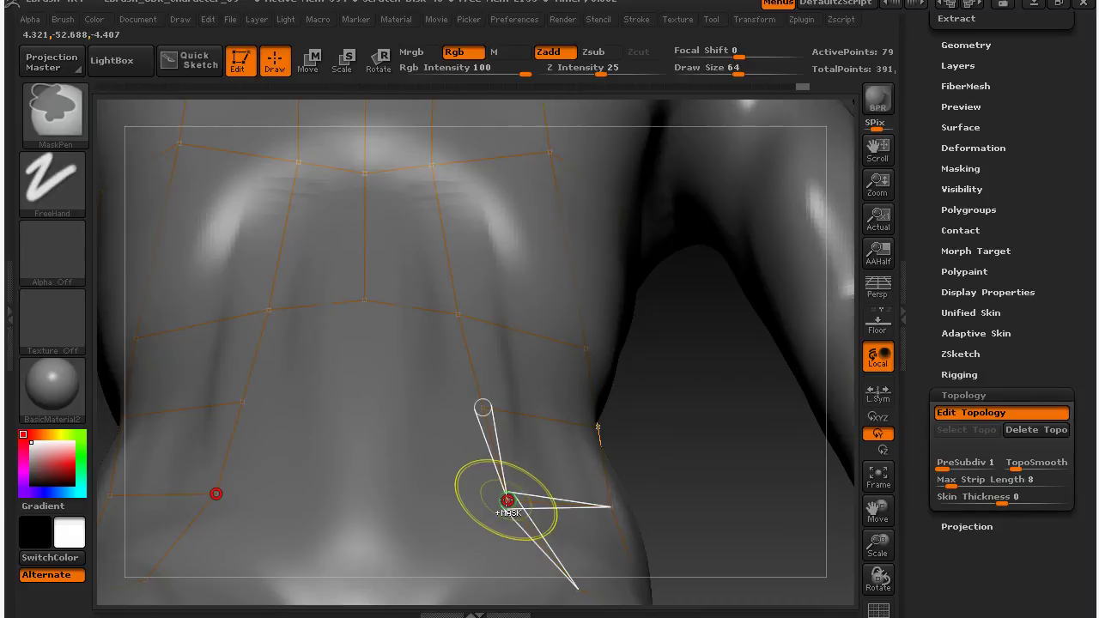
pyautogui.click(362, 489)
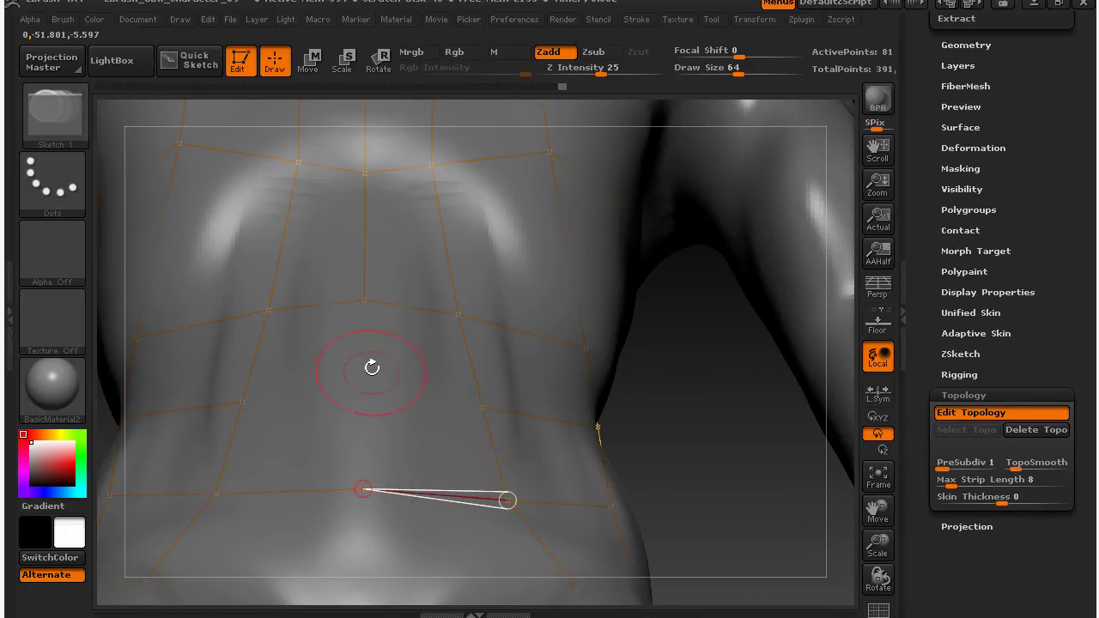
pyautogui.click(364, 300)
# Try to extend the unfinished abdomen row from the middle vertical edge's point onto the existing centre-line edge
pyautogui.moveTo(726, 437); pyautogui.dragTo(713, 496)
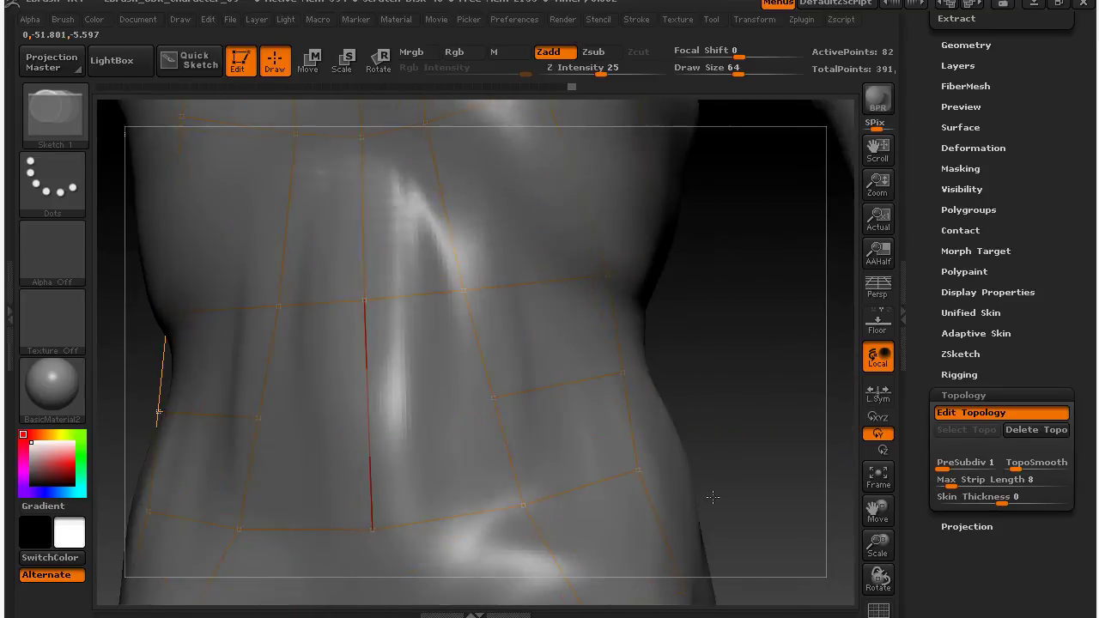
pyautogui.keyDown('ctrl'); pyautogui.click(493, 395); pyautogui.keyUp('ctrl')
pyautogui.click(368, 413)
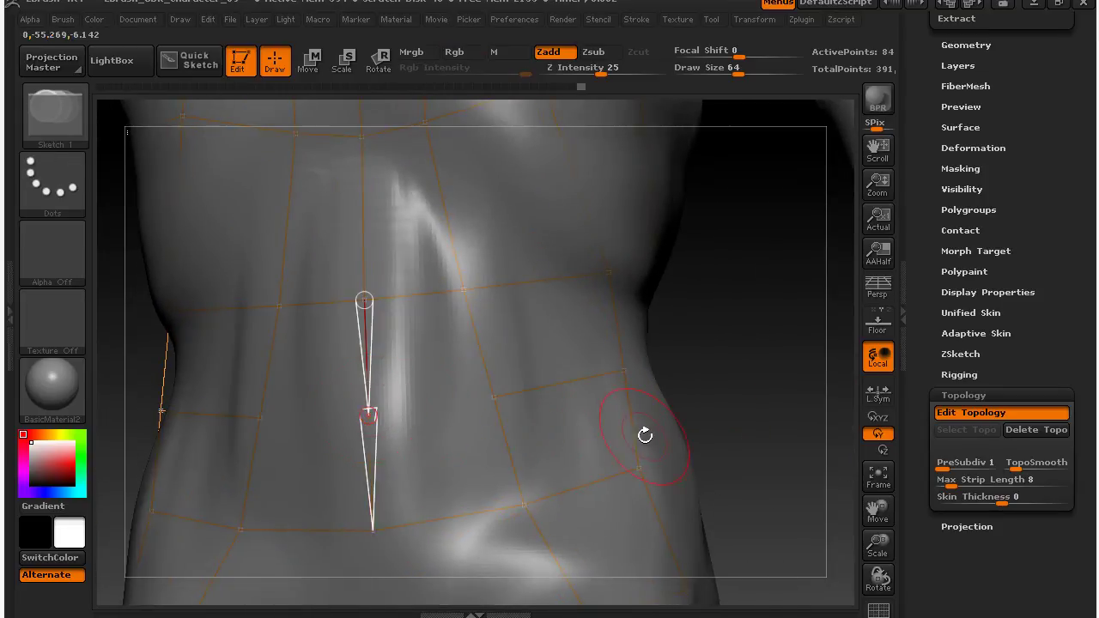
pyautogui.keyDown('alt'); pyautogui.click(624, 453); pyautogui.keyUp('alt')
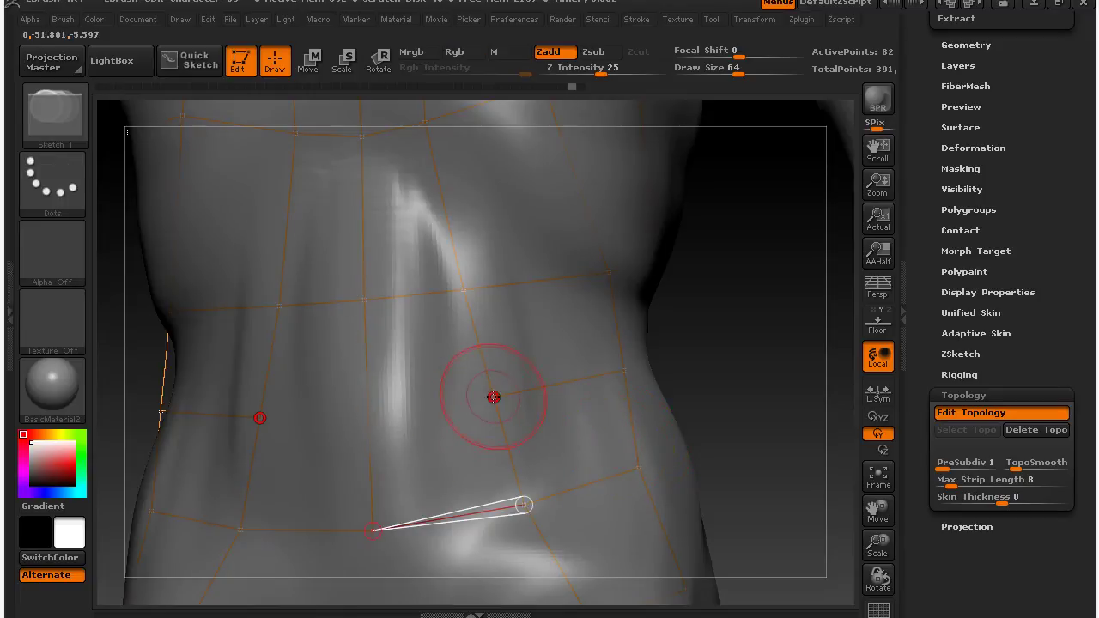
pyautogui.click(494, 396)
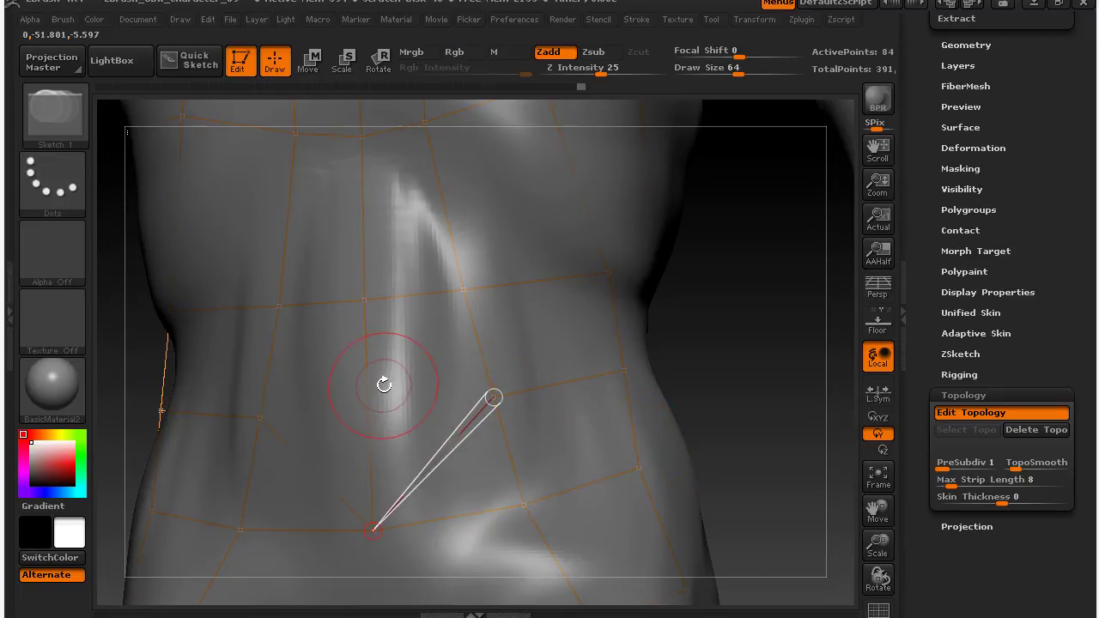
pyautogui.keyDown('alt'); pyautogui.click(412, 401); pyautogui.keyUp('alt')
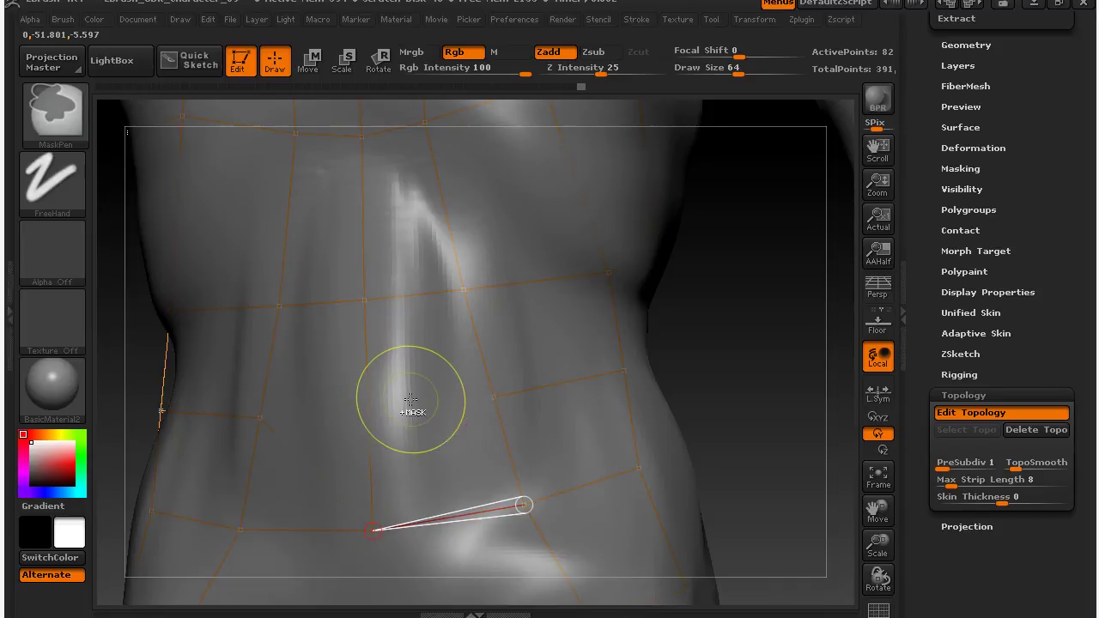
pyautogui.keyDown('alt'); pyautogui.click(494, 397); pyautogui.keyUp('alt')
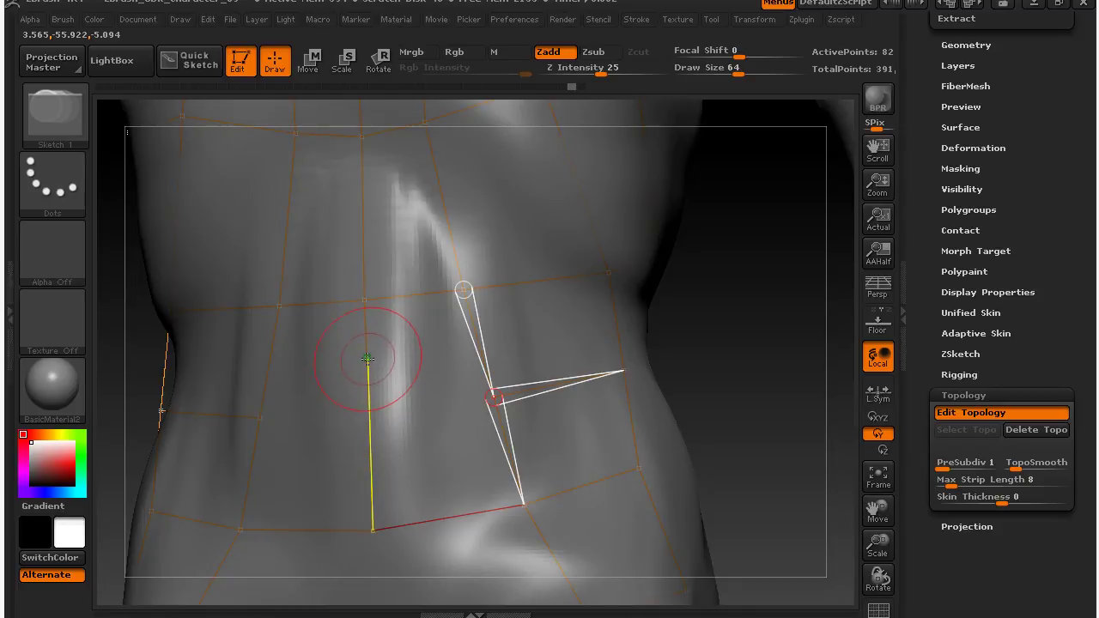
pyautogui.click(367, 362)
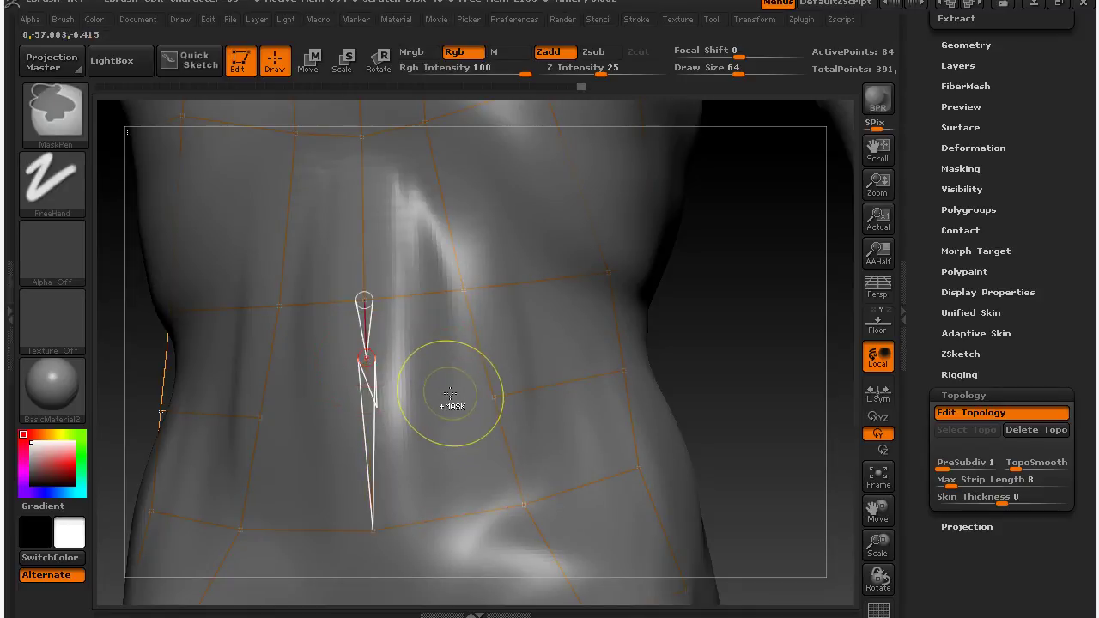
pyautogui.hotkey('ctrl', 'z')
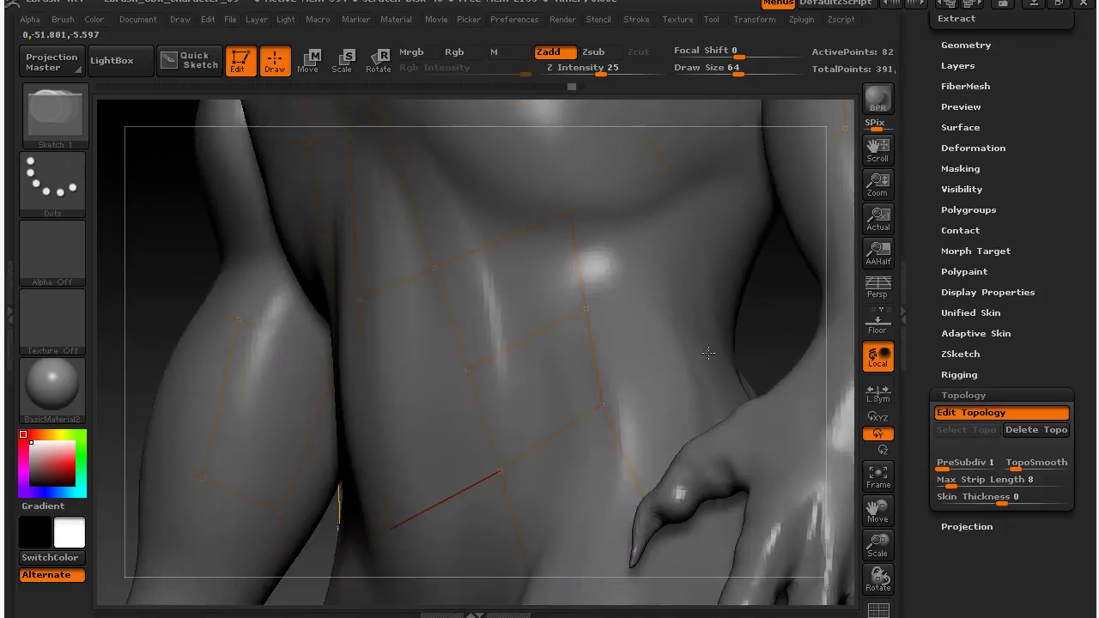
pyautogui.moveTo(708, 352); pyautogui.dragTo(614, 406)
pyautogui.moveTo(751, 344); pyautogui.dragTo(751, 345)
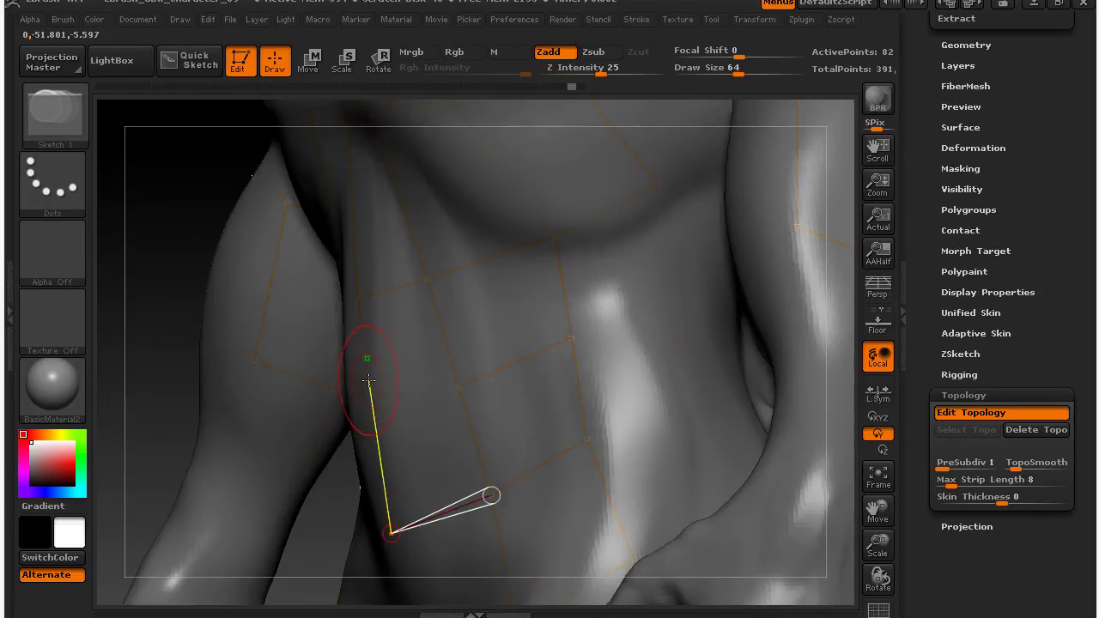
pyautogui.click(459, 388)
pyautogui.click(372, 388)
# Delete the lower abdomen's centre-line vertical edge together with the point inserted on it
pyautogui.moveTo(180, 417); pyautogui.dragTo(294, 429)
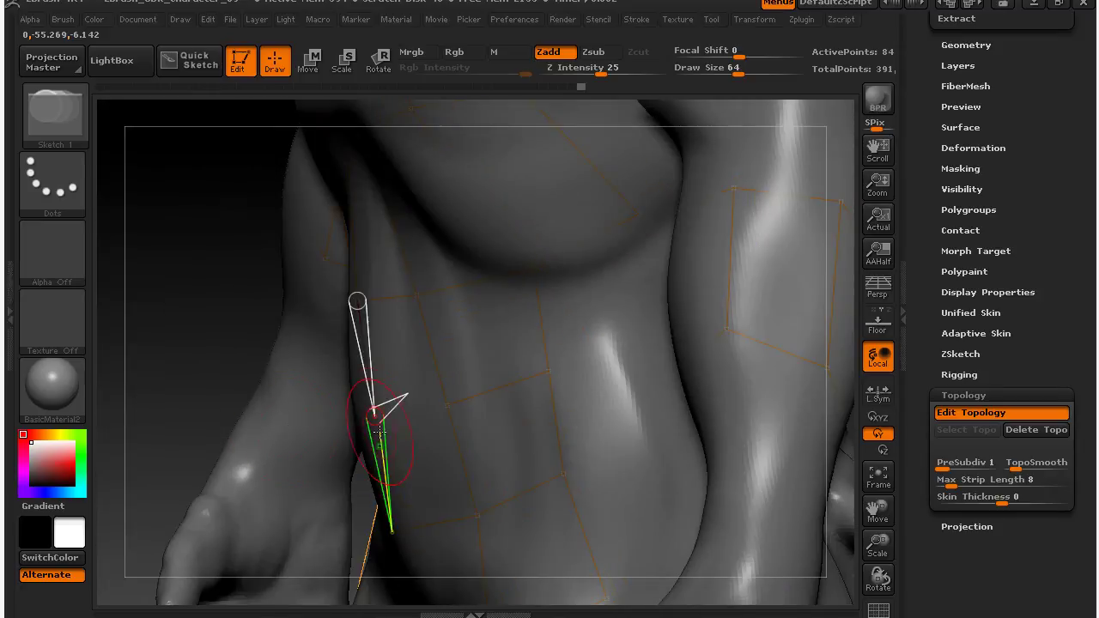
pyautogui.press('ctrl')
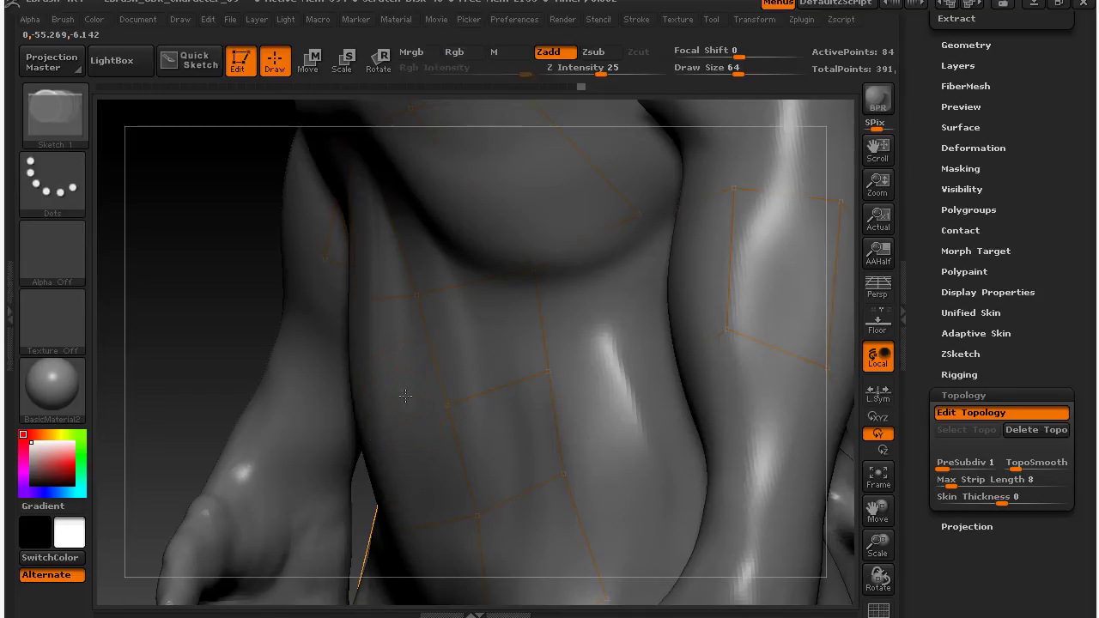
pyautogui.moveTo(436, 411); pyautogui.dragTo(209, 375, button='right')
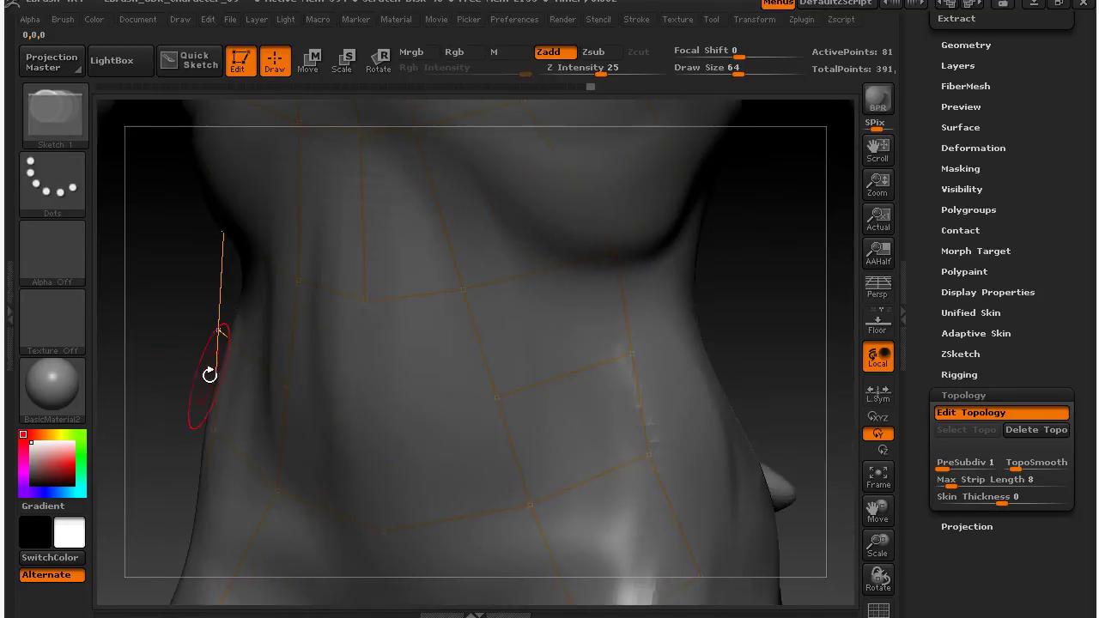
# Extend the unfinished abdomen row from the middle vertical edge's point to a new point on the centre line
pyautogui.moveTo(754, 318); pyautogui.dragTo(767, 312, button='right')
pyautogui.click(501, 395)
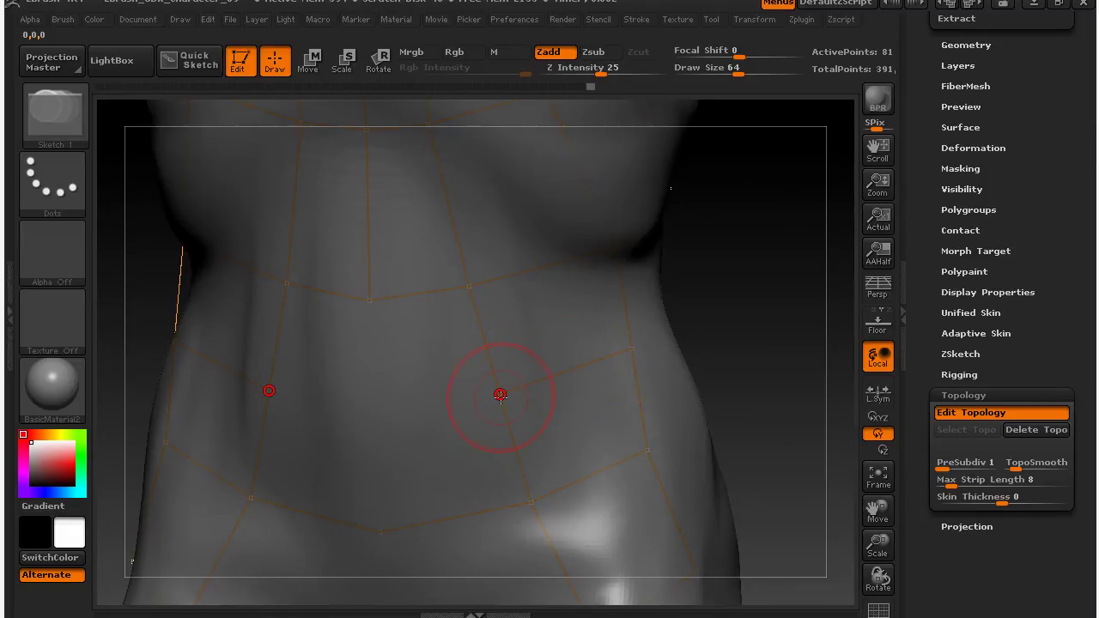
pyautogui.keyDown('ctrl'); pyautogui.click(501, 395); pyautogui.keyUp('ctrl')
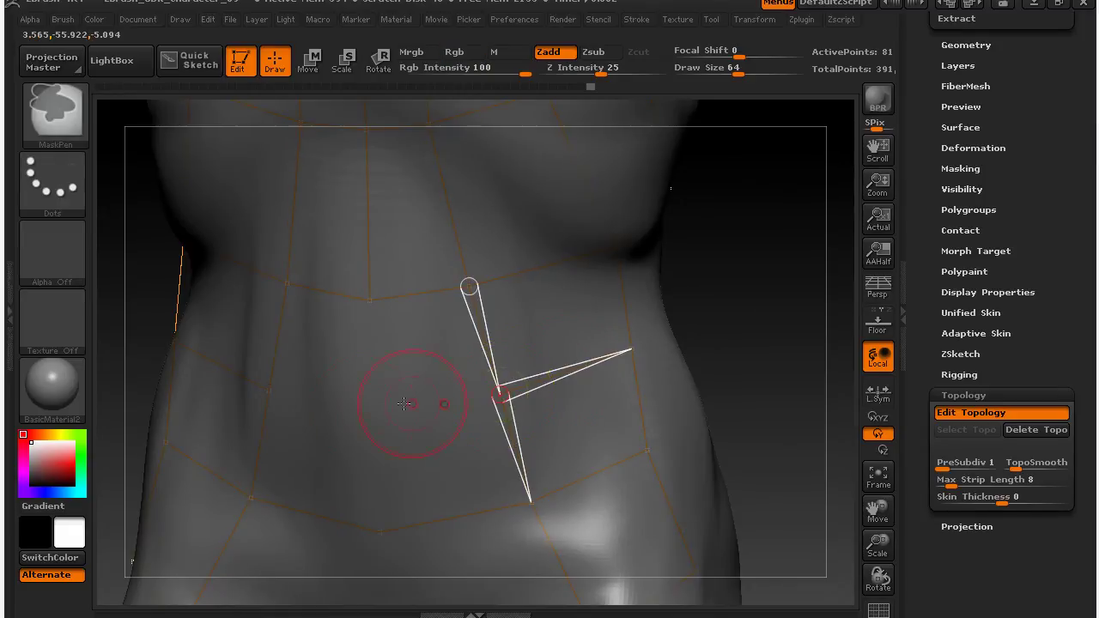
pyautogui.click(369, 407)
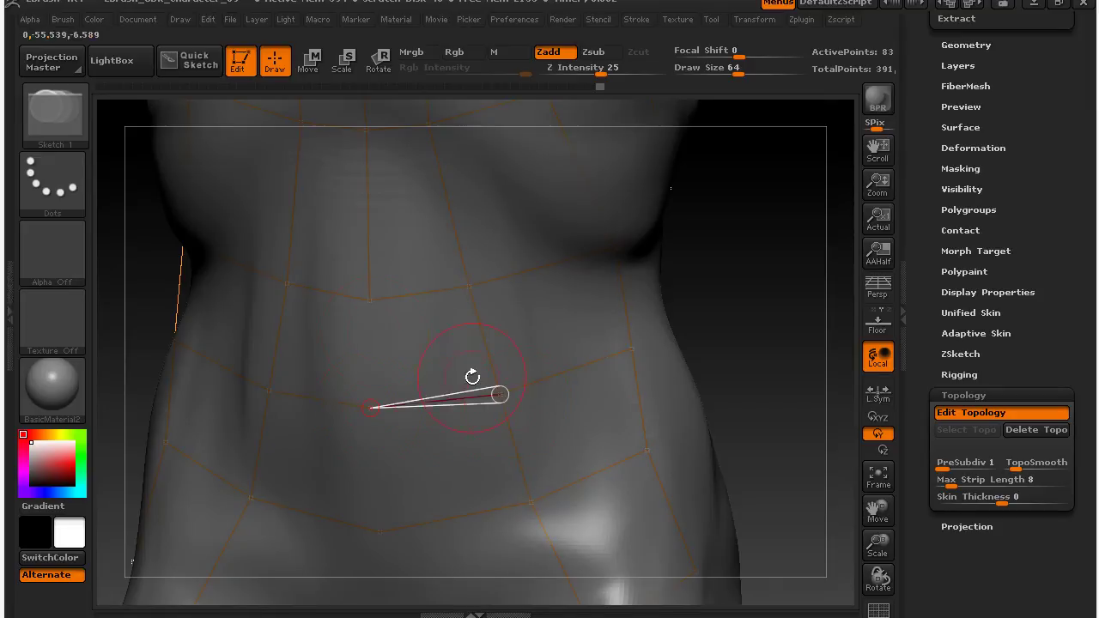
# Connect the new centre-line point to the centre points of the rows above and below to close the abdomen quads
pyautogui.click(369, 302)
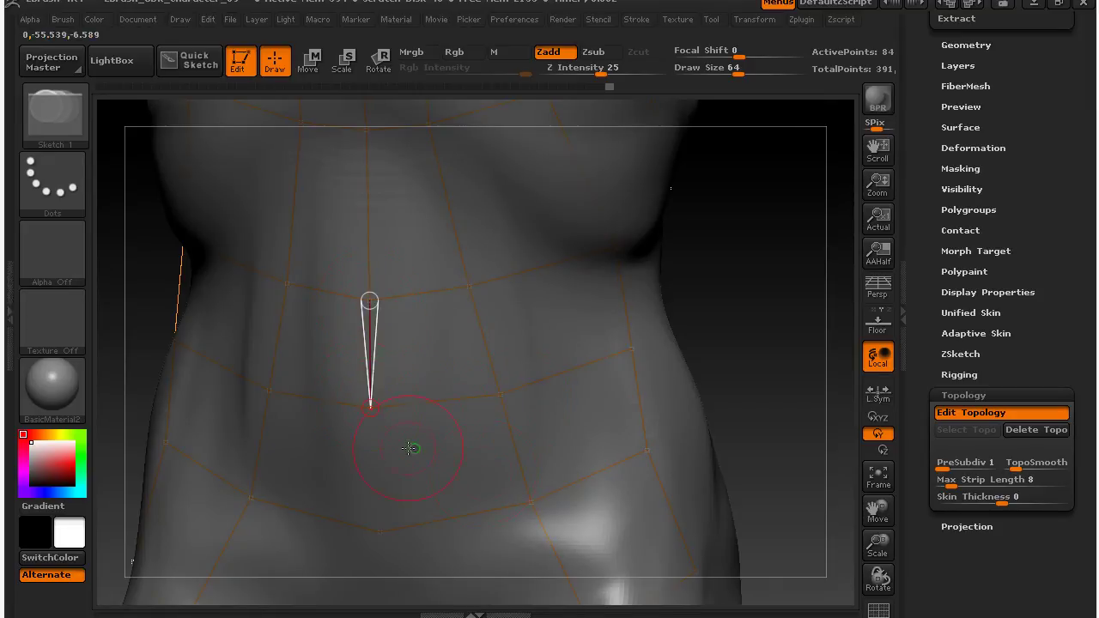
pyautogui.click(370, 408)
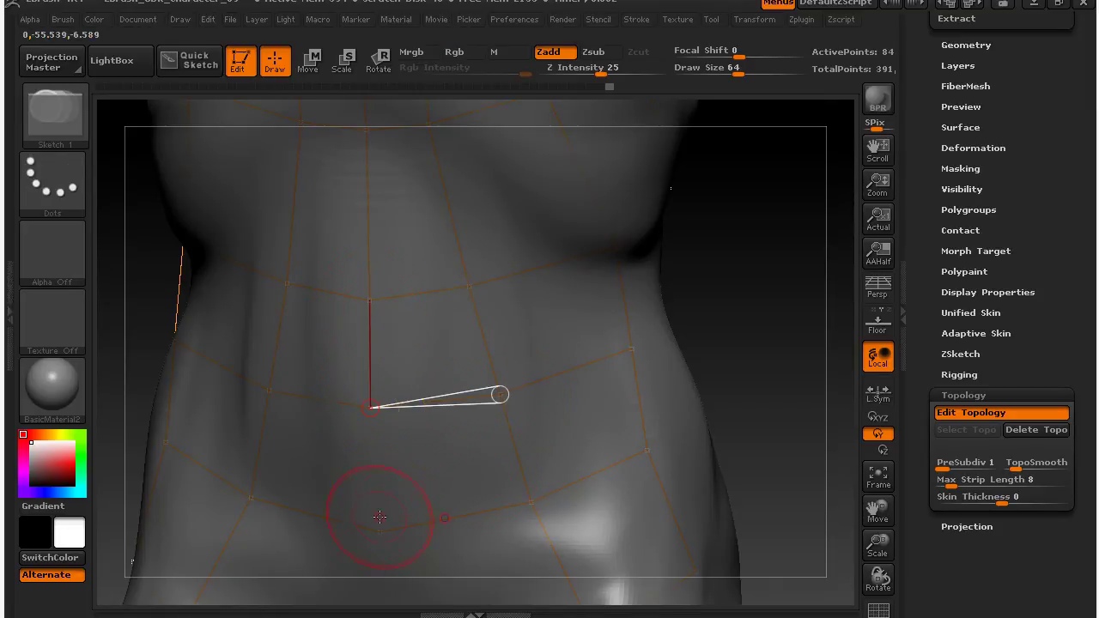
pyautogui.click(379, 532)
# Examine the torso and forearm topology and the still uncovered areas of the figure from the head down to the feet
pyautogui.moveTo(744, 315); pyautogui.dragTo(476, 340)
pyautogui.keyDown('alt'); pyautogui.moveTo(705, 346); pyautogui.dragTo(700, 318); pyautogui.keyUp('alt')
pyautogui.moveTo(665, 255); pyautogui.dragTo(699, 332)
pyautogui.moveTo(708, 422)
pyautogui.mouseDown()
pyautogui.moveTo(764, 422)
pyautogui.moveTo(720, 422)
pyautogui.mouseUp()
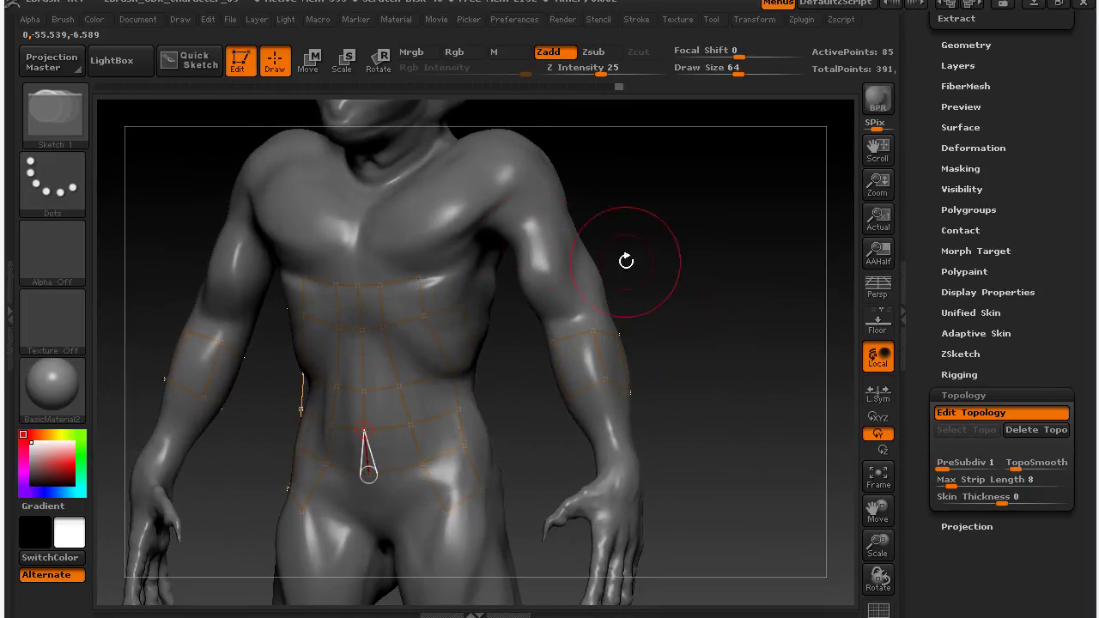
pyautogui.moveTo(721, 213); pyautogui.dragTo(713, 339)
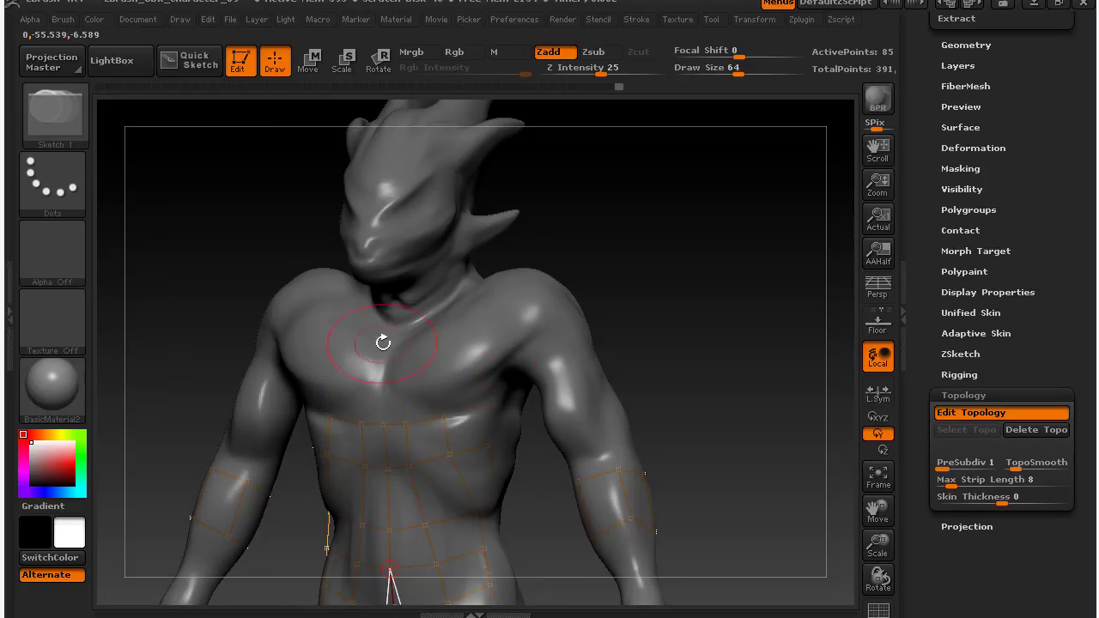
pyautogui.moveTo(736, 389); pyautogui.dragTo(699, 245)
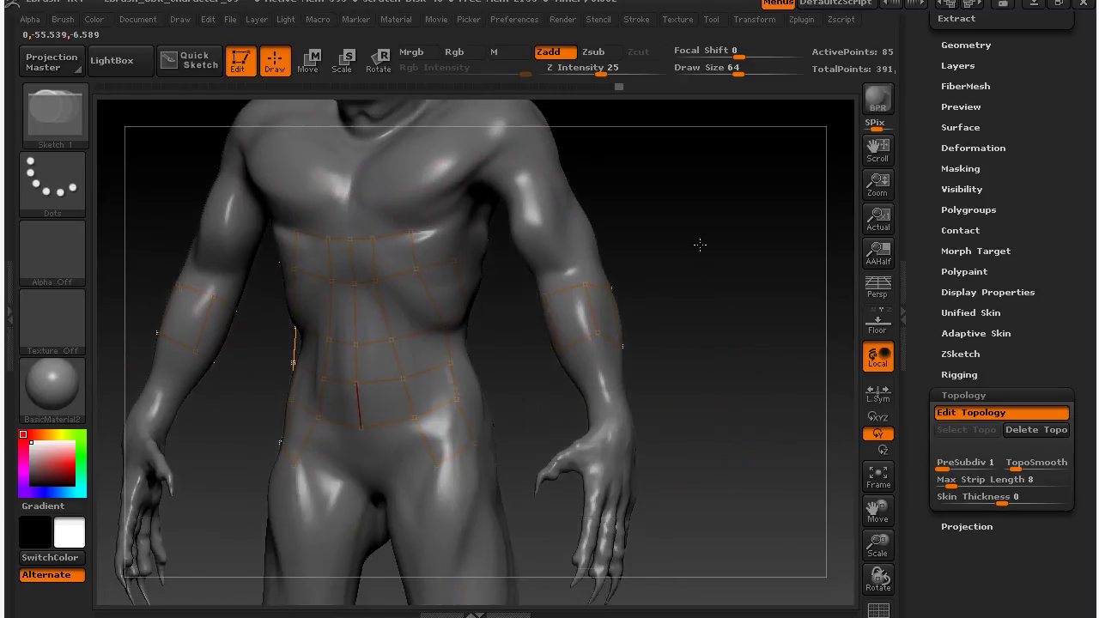
pyautogui.moveTo(744, 473); pyautogui.dragTo(718, 214)
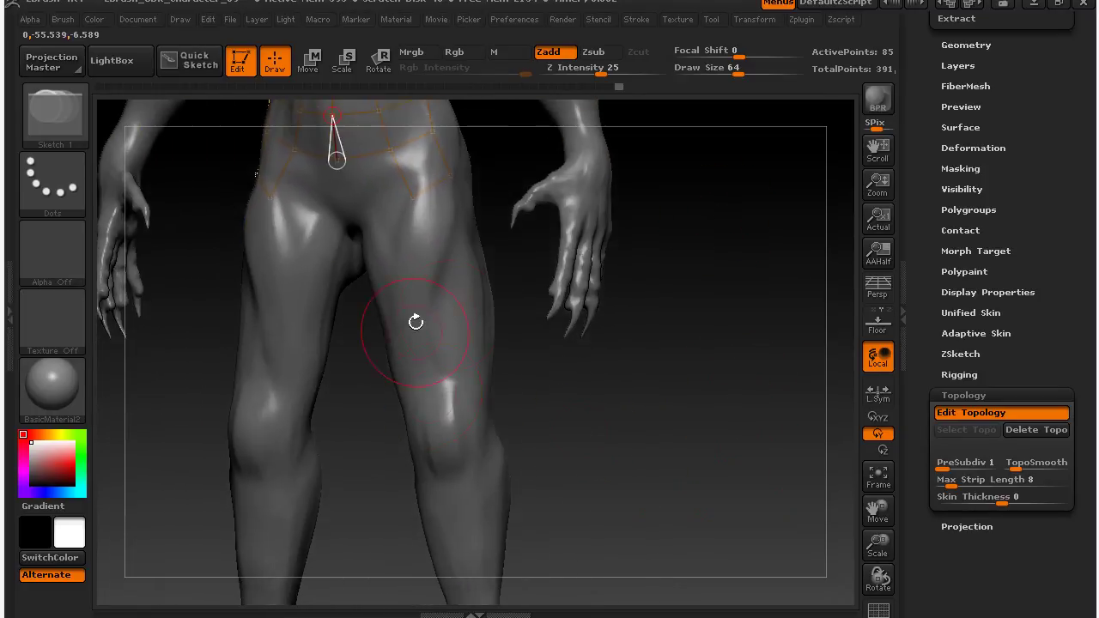
pyautogui.moveTo(698, 463); pyautogui.dragTo(709, 218)
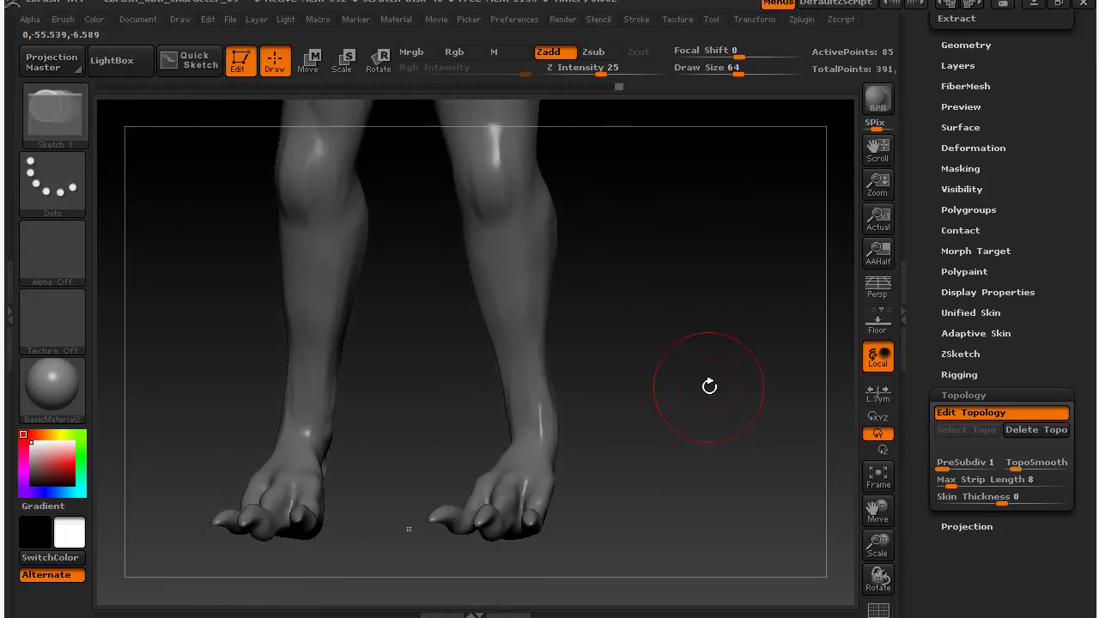
# Examine the lower legs and feet, and the drawn topology on the torso and forearms from the front
pyautogui.moveTo(675, 340)
pyautogui.mouseDown()
pyautogui.moveTo(658, 321)
pyautogui.moveTo(677, 367)
pyautogui.moveTo(660, 264)
pyautogui.moveTo(704, 392)
pyautogui.moveTo(707, 515)
pyautogui.moveTo(684, 270)
pyautogui.mouseUp()
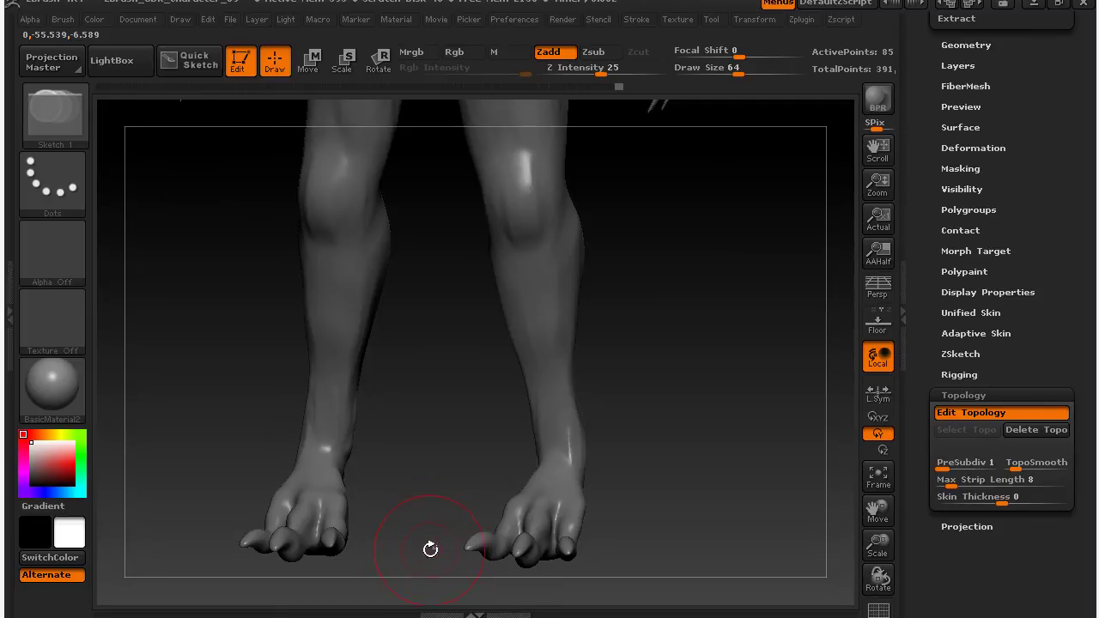
pyautogui.moveTo(710, 418)
pyautogui.mouseDown()
pyautogui.moveTo(679, 420)
pyautogui.moveTo(701, 449)
pyautogui.moveTo(714, 435)
pyautogui.moveTo(704, 439)
pyautogui.mouseUp()
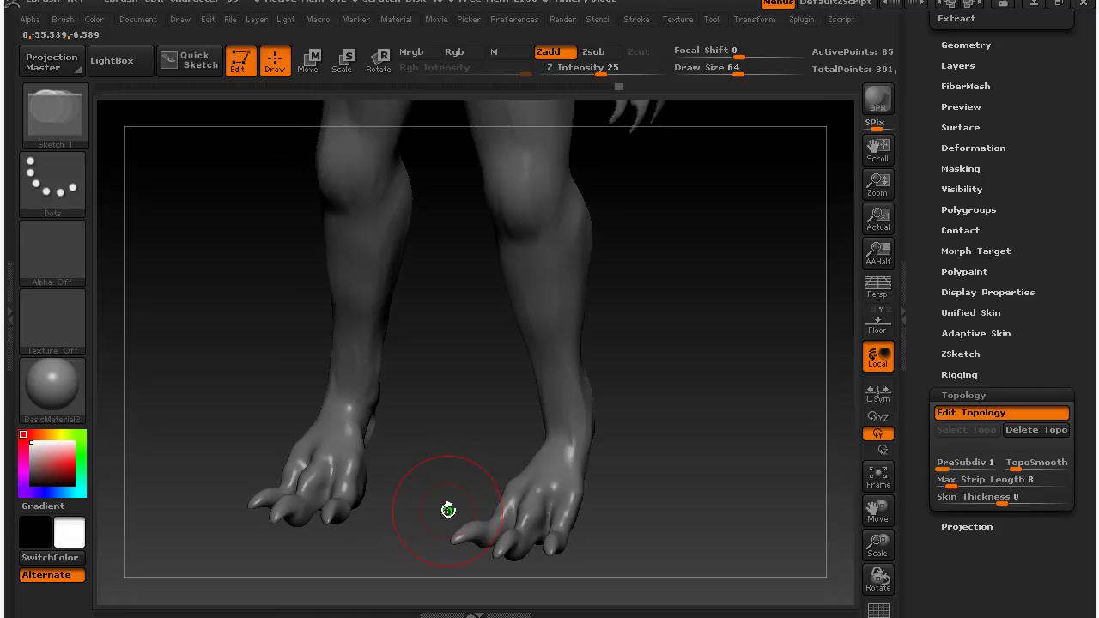
pyautogui.moveTo(653, 437); pyautogui.dragTo(671, 292)
pyautogui.keyDown('alt'); pyautogui.moveTo(678, 339); pyautogui.dragTo(728, 610); pyautogui.keyUp('alt')
pyautogui.keyDown('alt'); pyautogui.moveTo(741, 409); pyautogui.dragTo(716, 596); pyautogui.keyUp('alt')
pyautogui.moveTo(715, 247)
pyautogui.mouseDown()
pyautogui.moveTo(727, 297)
pyautogui.moveTo(736, 232)
pyautogui.moveTo(729, 216)
pyautogui.moveTo(710, 229)
pyautogui.moveTo(751, 231)
pyautogui.moveTo(760, 217)
pyautogui.moveTo(682, 214)
pyautogui.moveTo(653, 194)
pyautogui.mouseUp()
pyautogui.moveTo(740, 463)
pyautogui.keyDown('alt'); pyautogui.mouseDown()
pyautogui.moveTo(727, 380)
pyautogui.moveTo(750, 363)
pyautogui.moveTo(724, 364)
pyautogui.moveTo(714, 369)
pyautogui.moveTo(748, 363)
pyautogui.moveTo(737, 363)
pyautogui.moveTo(748, 363)
pyautogui.moveTo(746, 448)
pyautogui.mouseUp(); pyautogui.keyUp('alt')
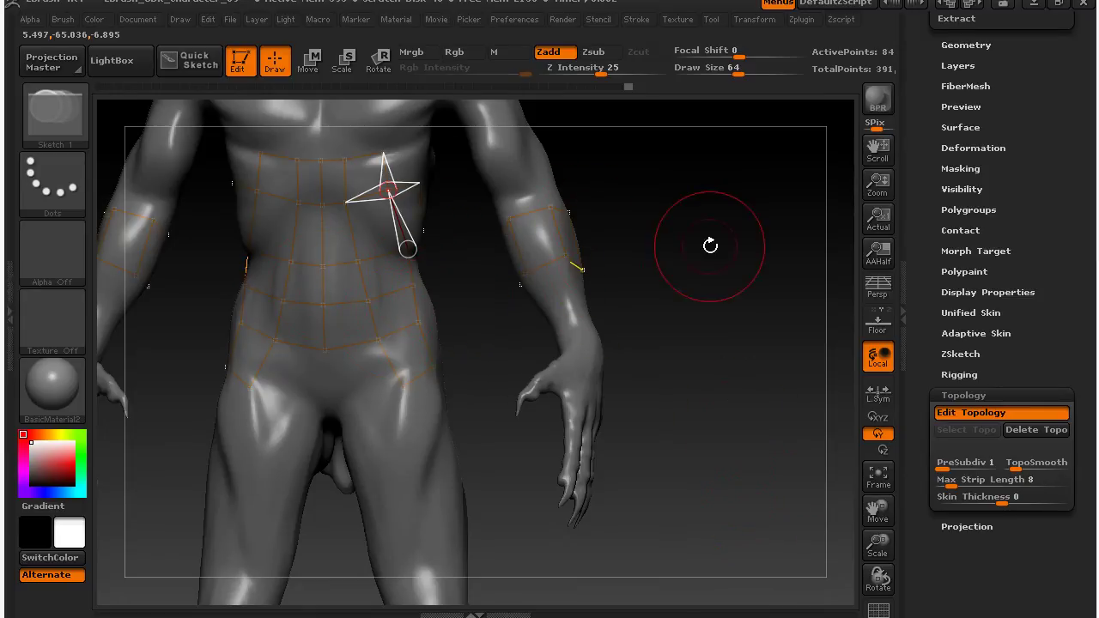
# Inspect the Adaptive Skin and Unified Skin preview settings of the topology subtool
pyautogui.click(752, 21)
pyautogui.click(879, 332)
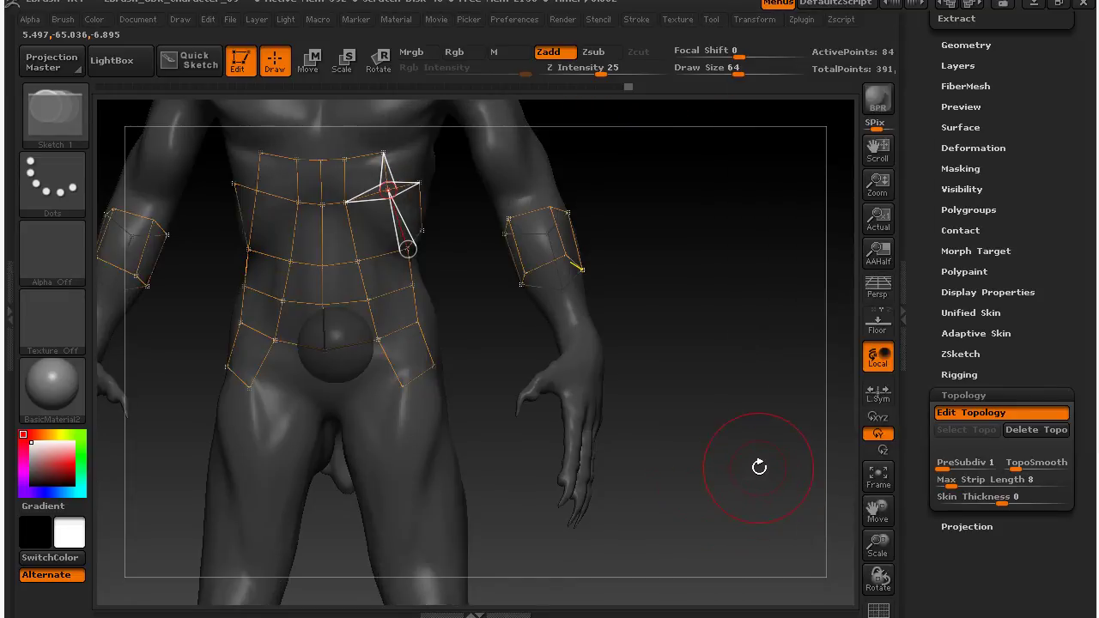
pyautogui.click(966, 333)
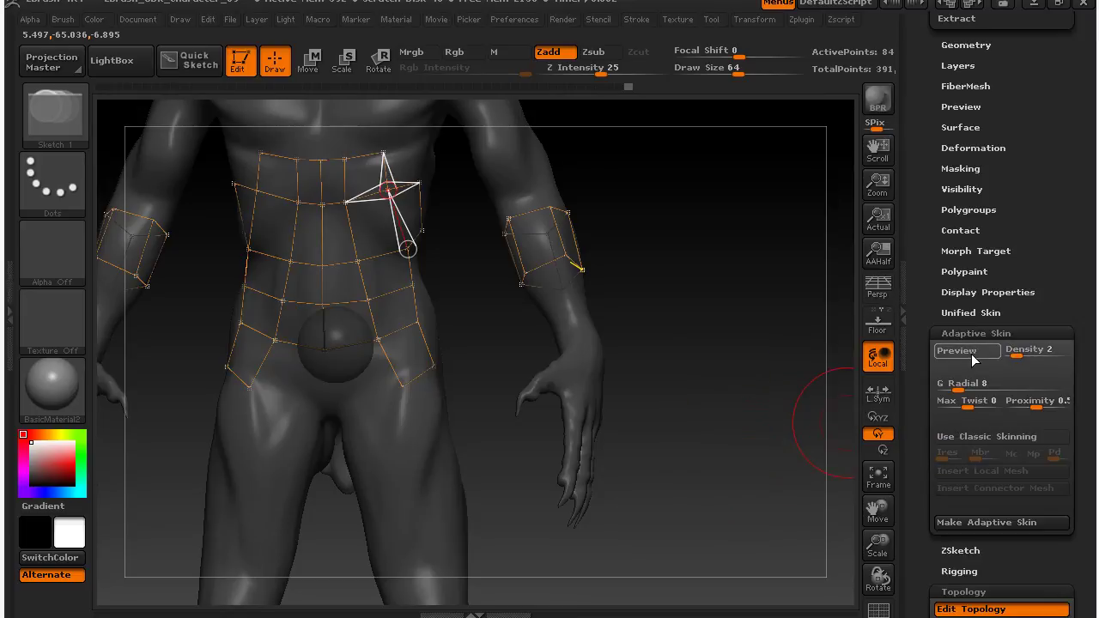
pyautogui.click(953, 314)
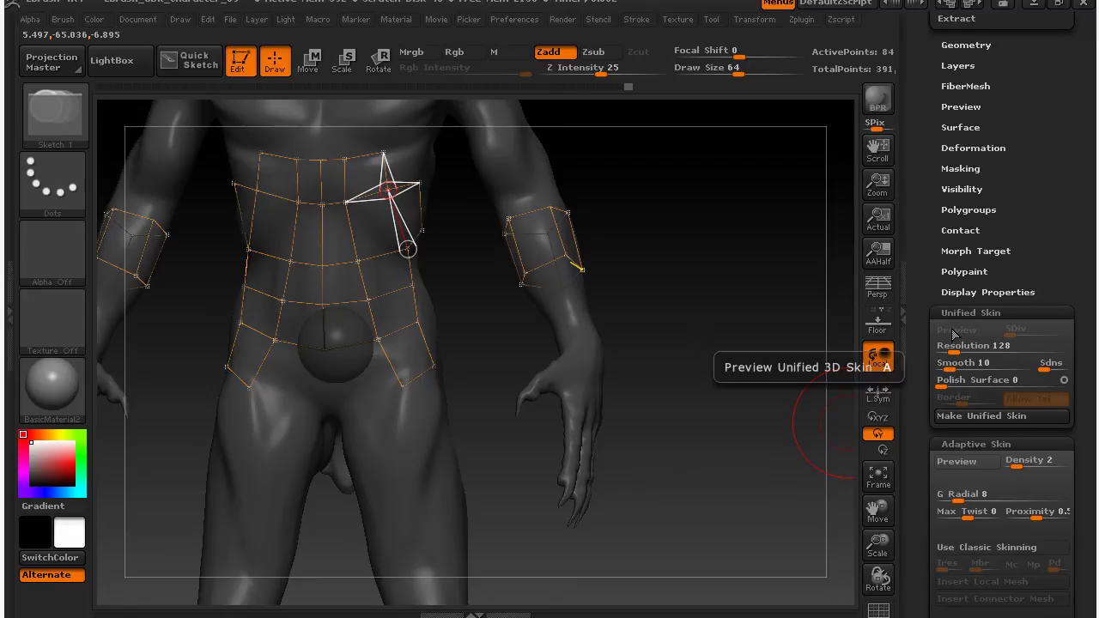
pyautogui.click(954, 314)
pyautogui.click(958, 331)
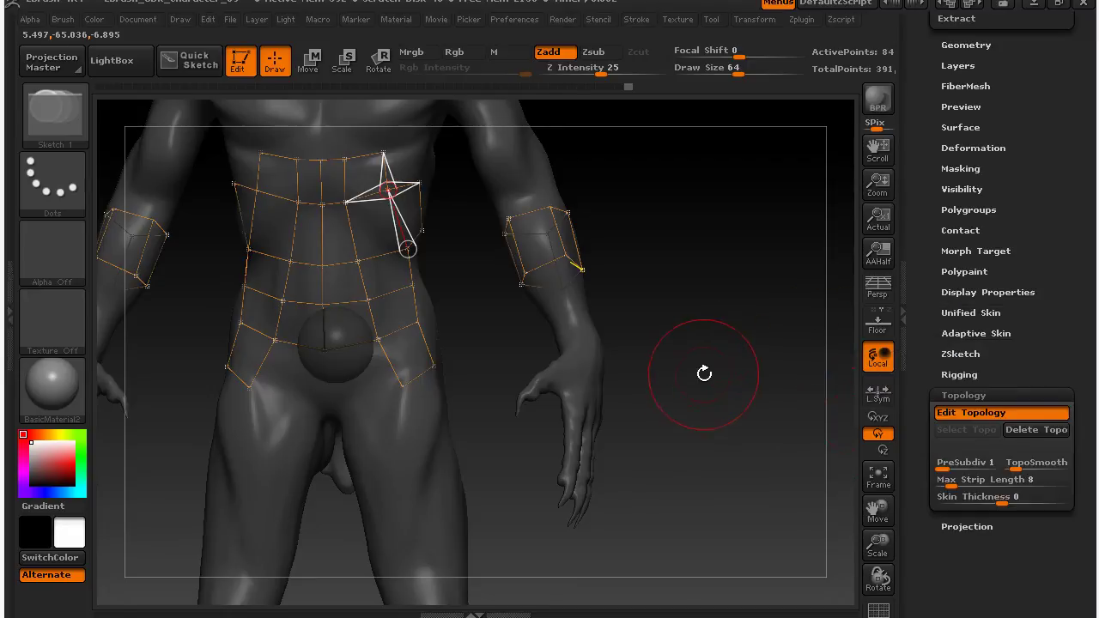
# Preview the adaptive skin of the drawn topology, examine the torso and forearm patches, and return to editing the topology
pyautogui.press('a')
pyautogui.moveTo(735, 355)
pyautogui.mouseDown()
pyautogui.moveTo(713, 319)
pyautogui.moveTo(664, 332)
pyautogui.moveTo(802, 335)
pyautogui.moveTo(707, 341)
pyautogui.moveTo(687, 330)
pyautogui.mouseUp()
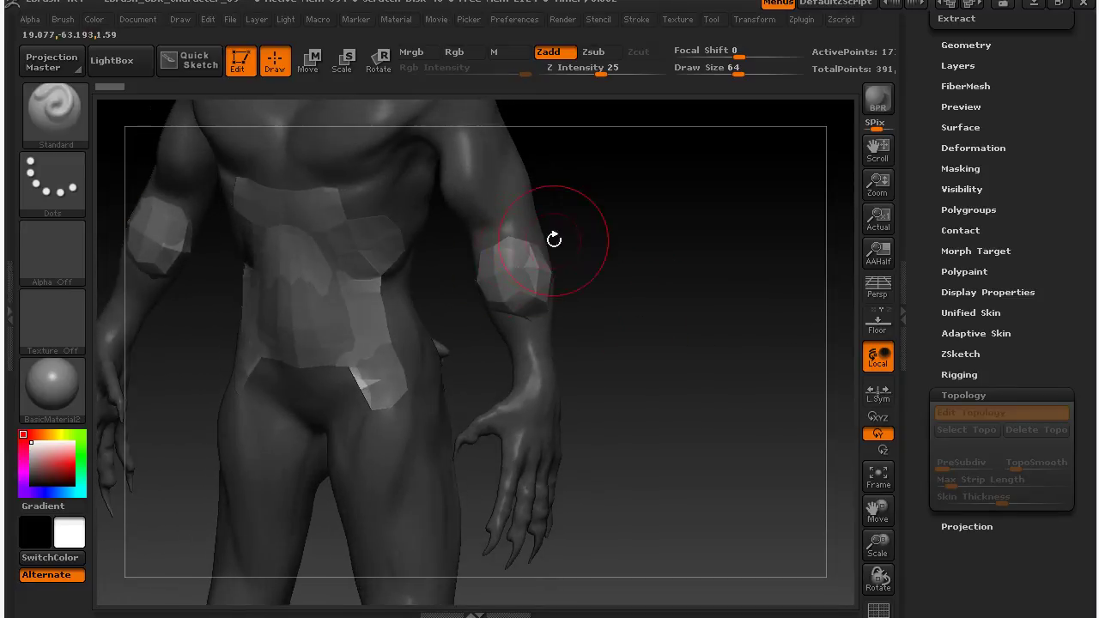
pyautogui.moveTo(691, 397); pyautogui.dragTo(666, 375)
pyautogui.moveTo(651, 420); pyautogui.dragTo(720, 383)
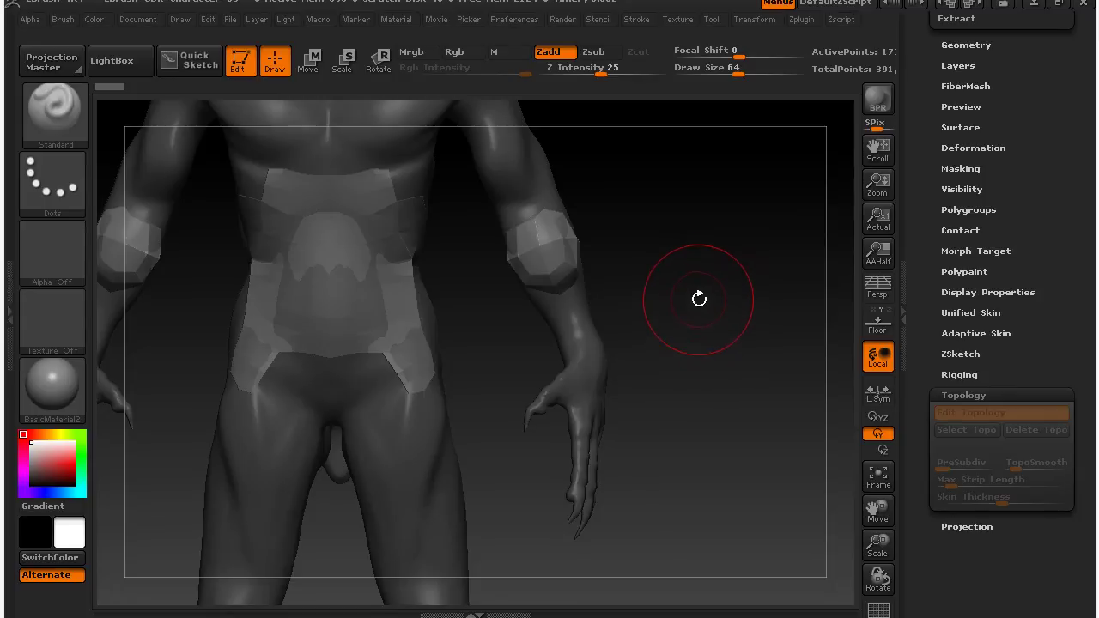
pyautogui.press('a')
# Set the topology's Skin Thickness to 0.4513 and preview the thickened skin
pyautogui.moveTo(702, 348)
pyautogui.mouseDown()
pyautogui.moveTo(700, 298)
pyautogui.moveTo(657, 315)
pyautogui.moveTo(729, 319)
pyautogui.moveTo(704, 331)
pyautogui.mouseUp()
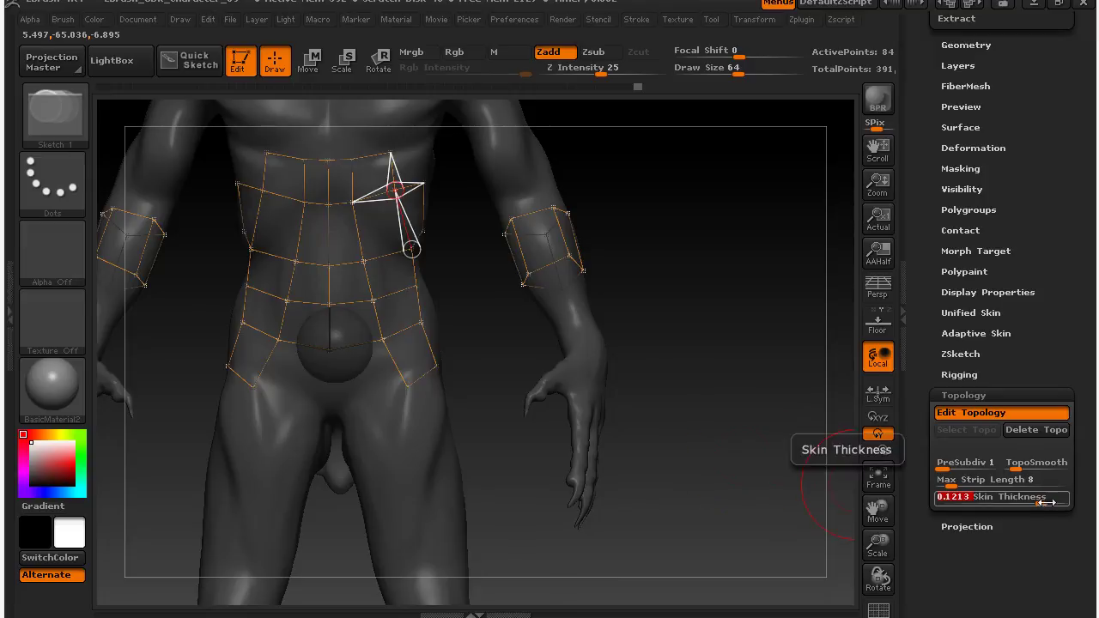
pyautogui.moveTo(1046, 503); pyautogui.dragTo(1053, 503)
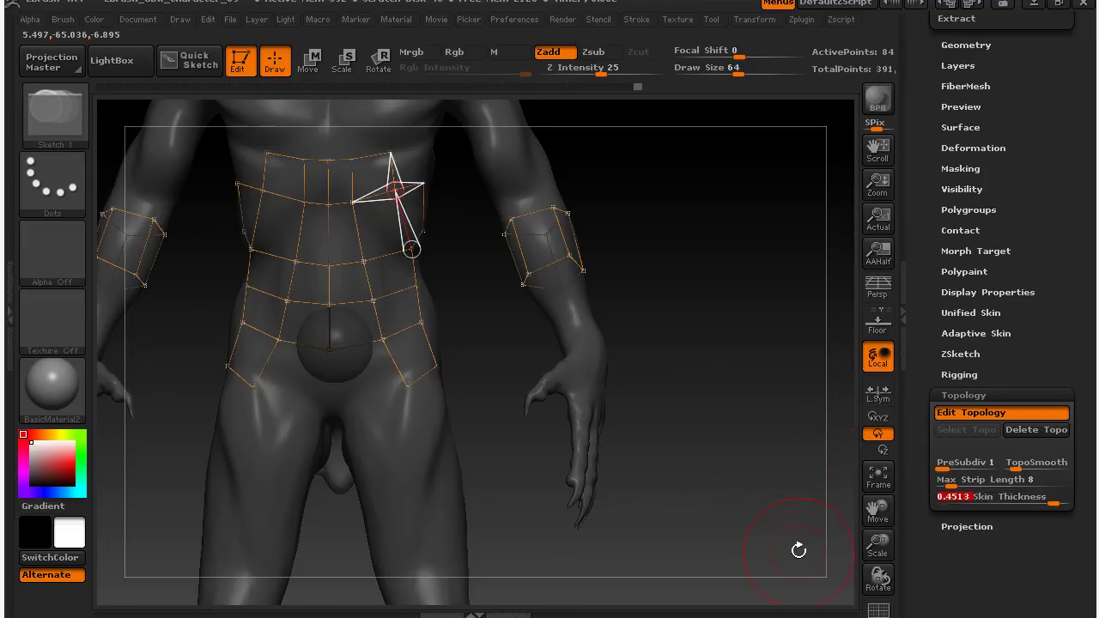
pyautogui.press('a')
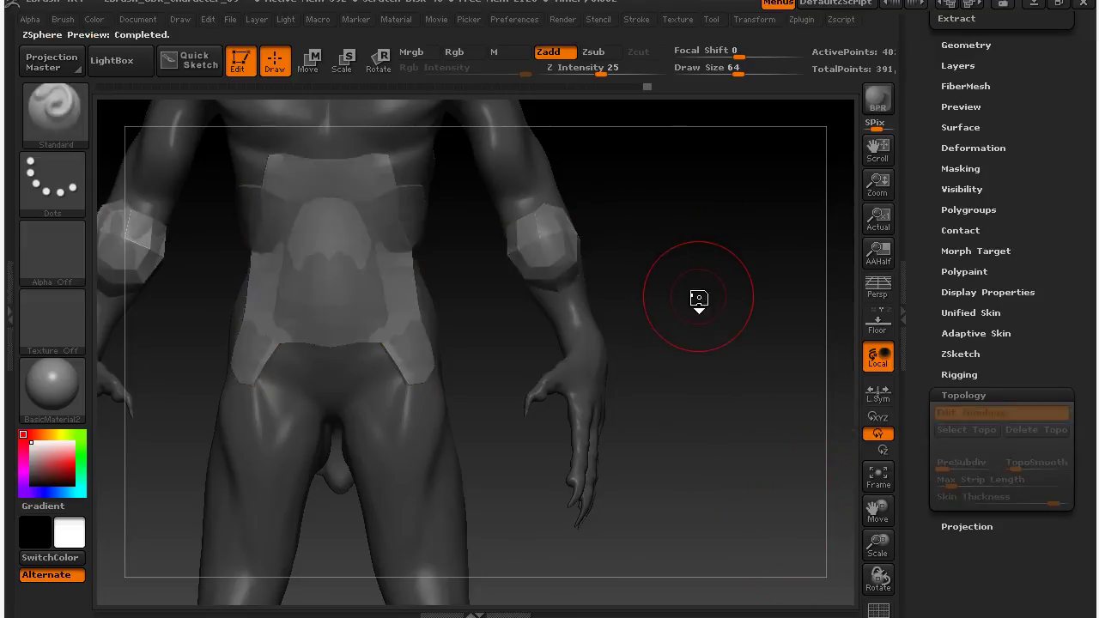
# Show the polygon wireframe on the skin preview, examine the mesh thickness along the sides and forearms, and return to topology editing
pyautogui.moveTo(672, 297); pyautogui.dragTo(469, 343)
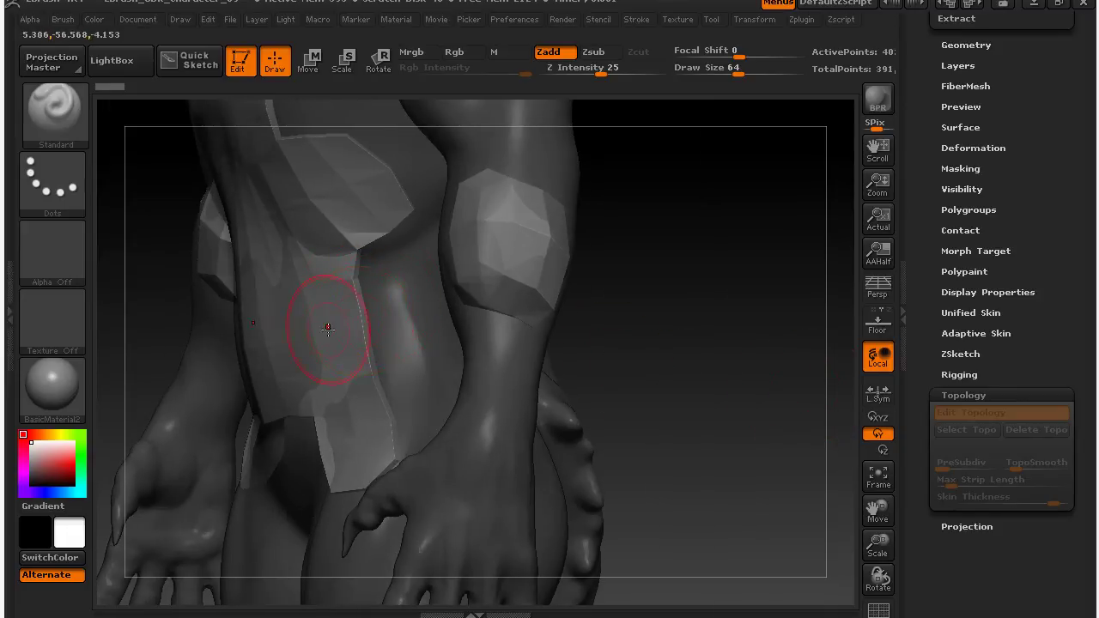
pyautogui.click(878, 610)
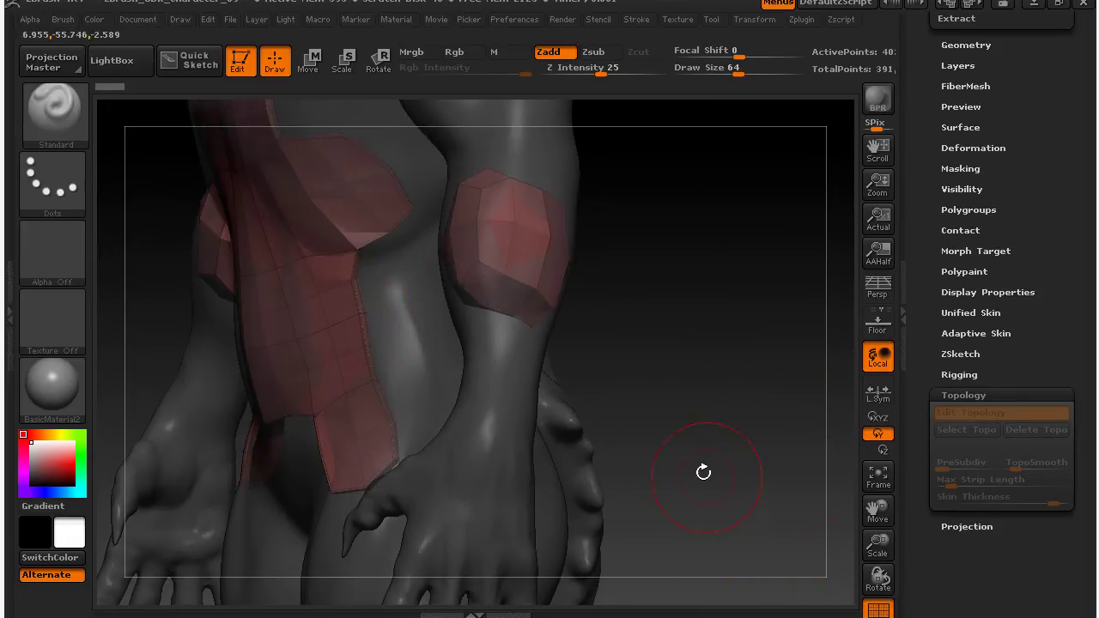
pyautogui.moveTo(704, 389)
pyautogui.mouseDown()
pyautogui.moveTo(695, 369)
pyautogui.moveTo(658, 380)
pyautogui.moveTo(697, 388)
pyautogui.mouseUp()
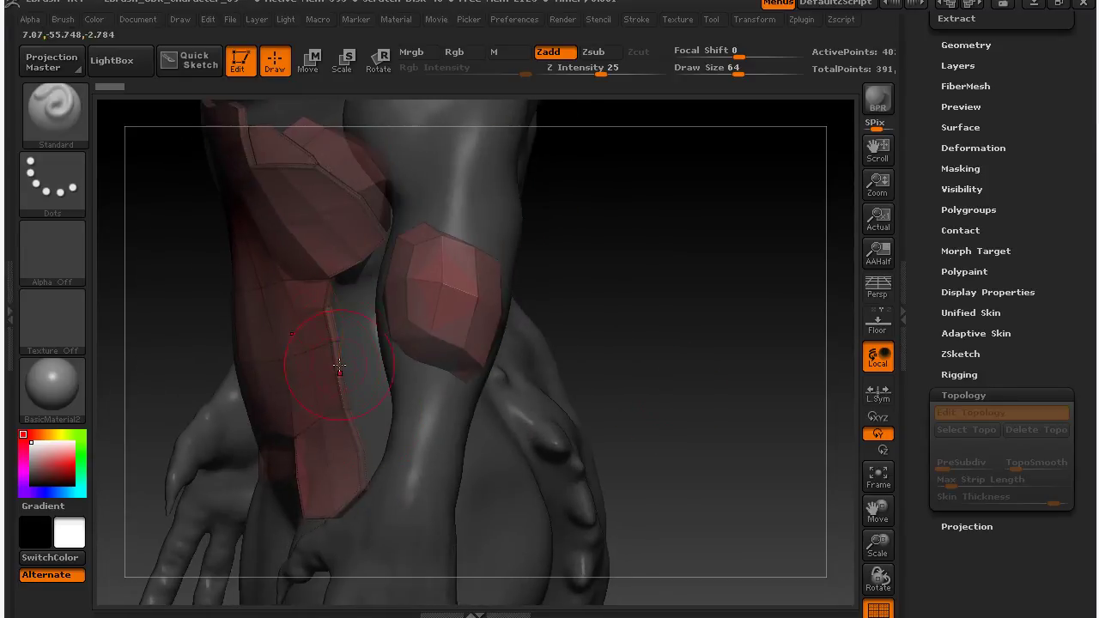
pyautogui.moveTo(639, 363)
pyautogui.mouseDown()
pyautogui.moveTo(604, 351)
pyautogui.moveTo(623, 354)
pyautogui.mouseUp()
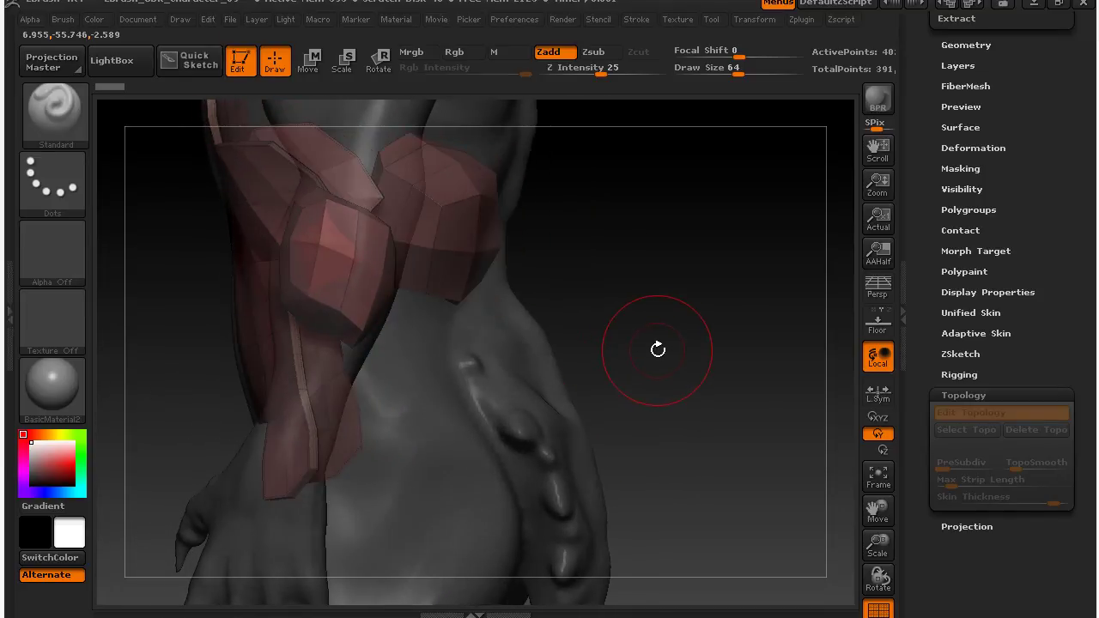
pyautogui.press('a')
pyautogui.press('a')
pyautogui.moveTo(658, 319); pyautogui.dragTo(752, 225)
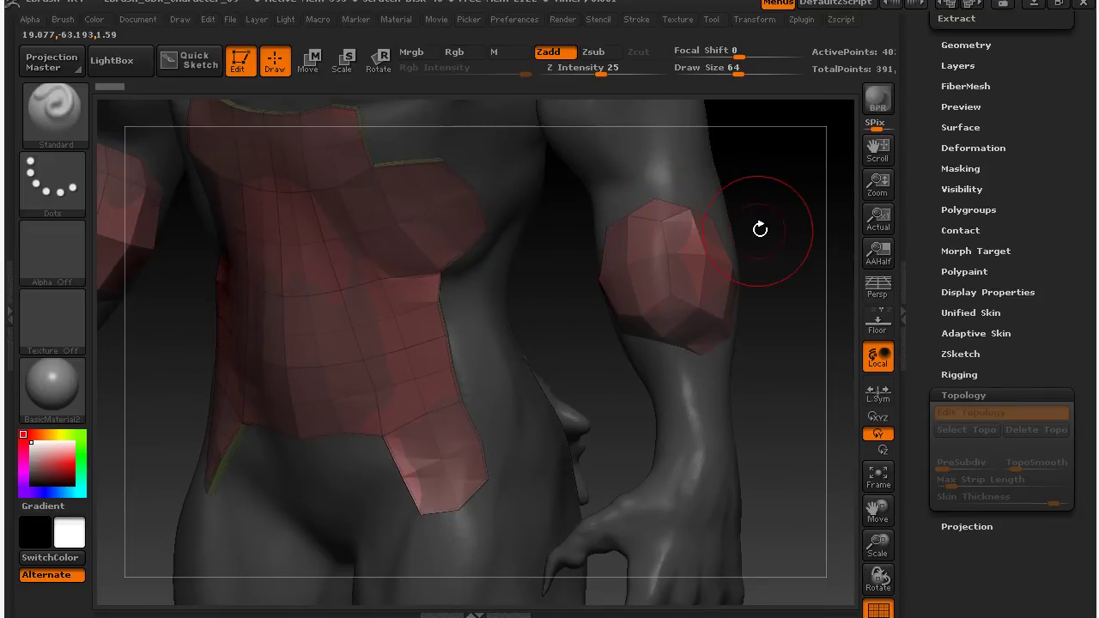
pyautogui.moveTo(773, 192)
pyautogui.mouseDown()
pyautogui.moveTo(732, 233)
pyautogui.moveTo(741, 238)
pyautogui.moveTo(724, 265)
pyautogui.moveTo(763, 187)
pyautogui.mouseUp()
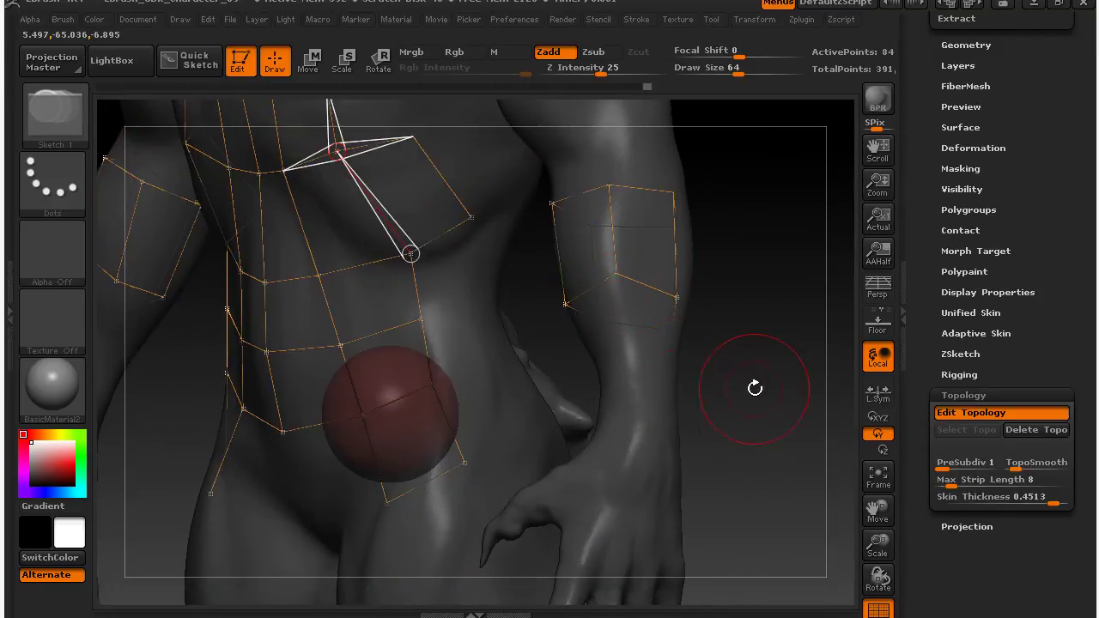
# Split the outer forearm quad lengthwise by inserting points on its upper and lower edges and connecting them
pyautogui.moveTo(756, 387); pyautogui.dragTo(763, 359)
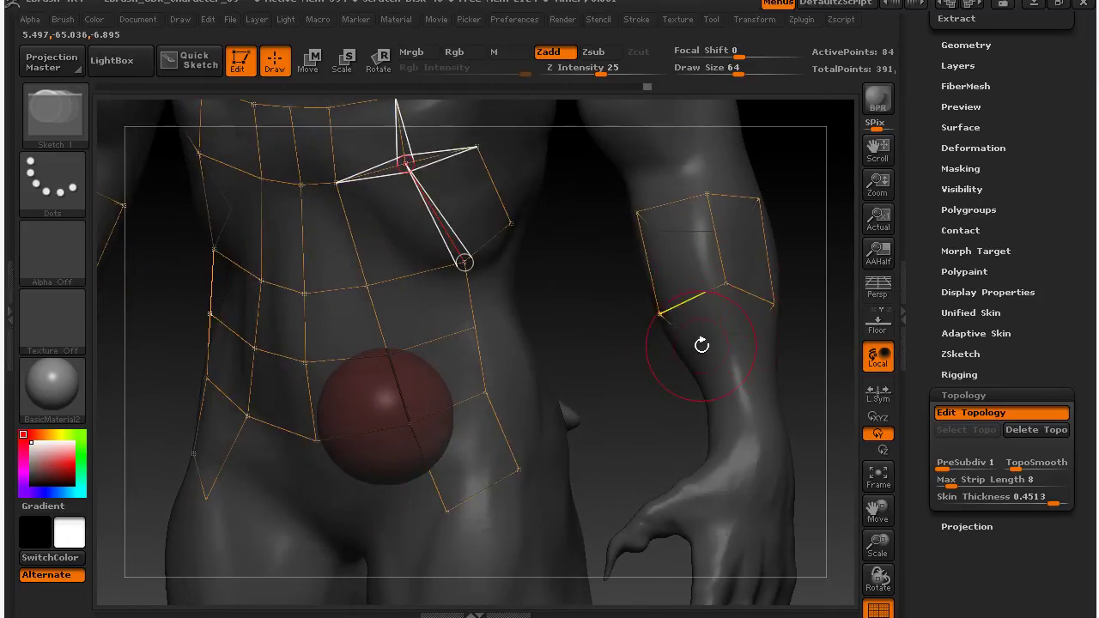
pyautogui.keyDown('alt'); pyautogui.moveTo(808, 315); pyautogui.dragTo(628, 321); pyautogui.keyUp('alt')
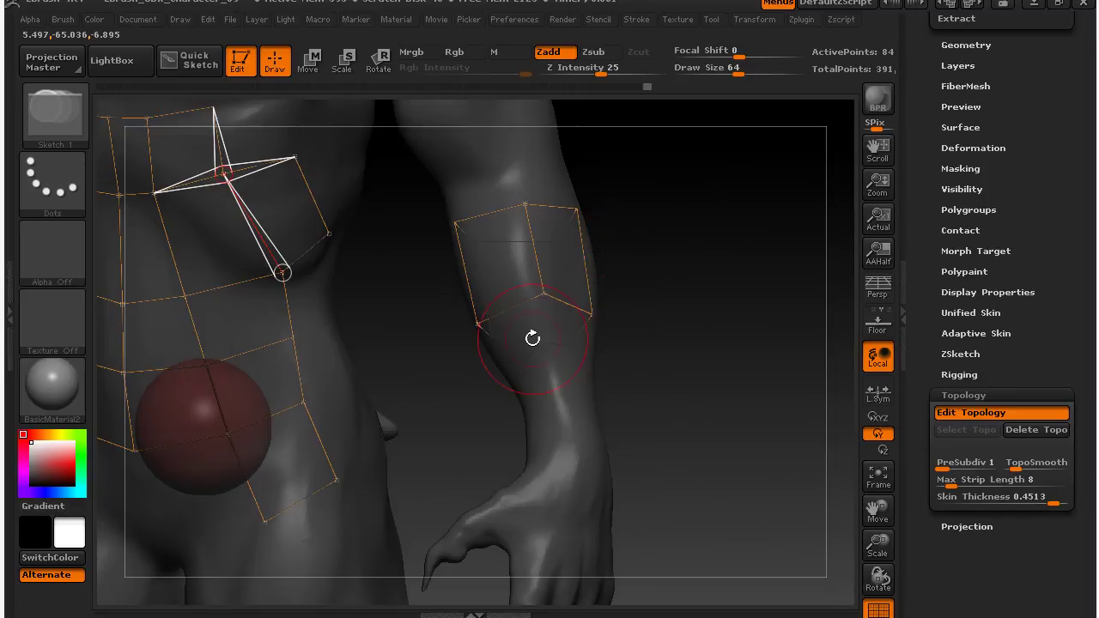
pyautogui.moveTo(675, 246); pyautogui.dragTo(614, 262)
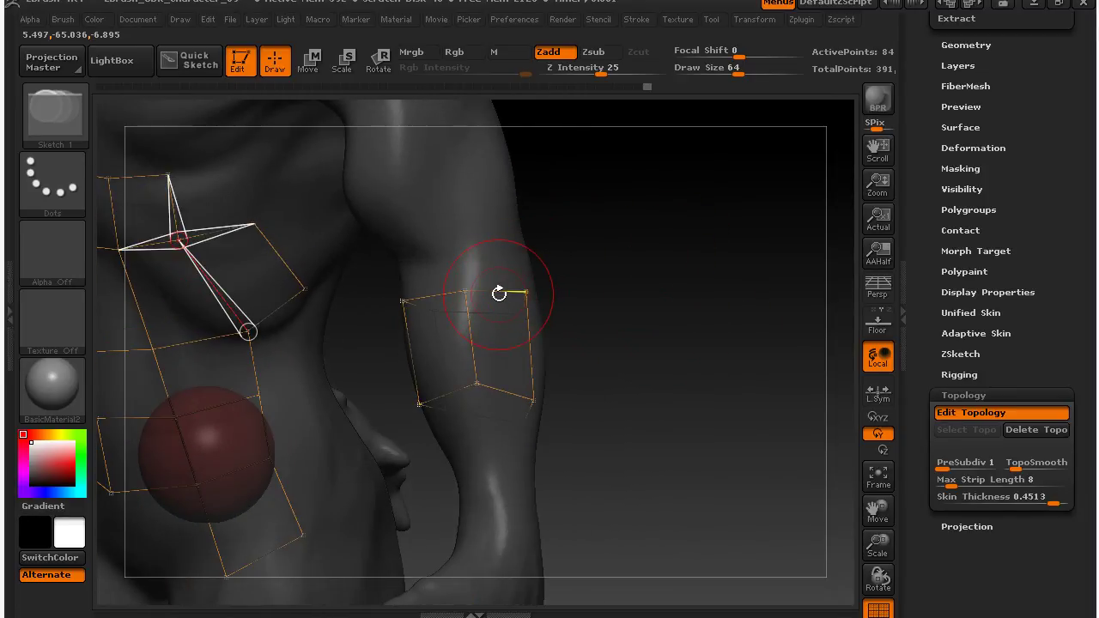
pyautogui.press('ctrl')
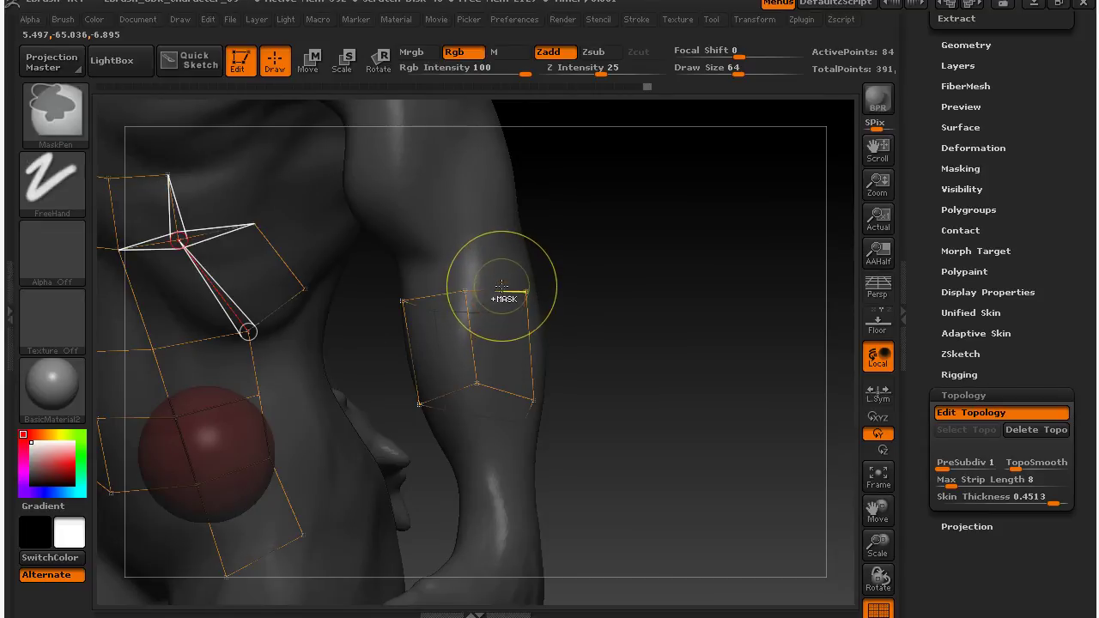
pyautogui.keyDown('ctrl'); pyautogui.click(497, 291); pyautogui.keyUp('ctrl')
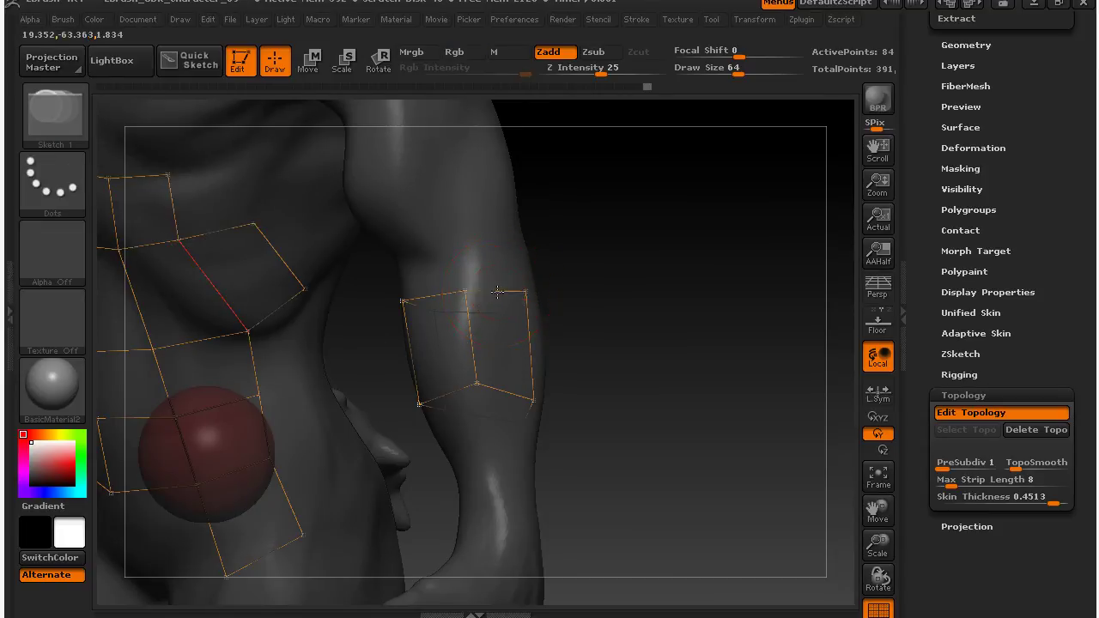
pyautogui.click(505, 393)
pyautogui.moveTo(640, 386); pyautogui.dragTo(667, 371)
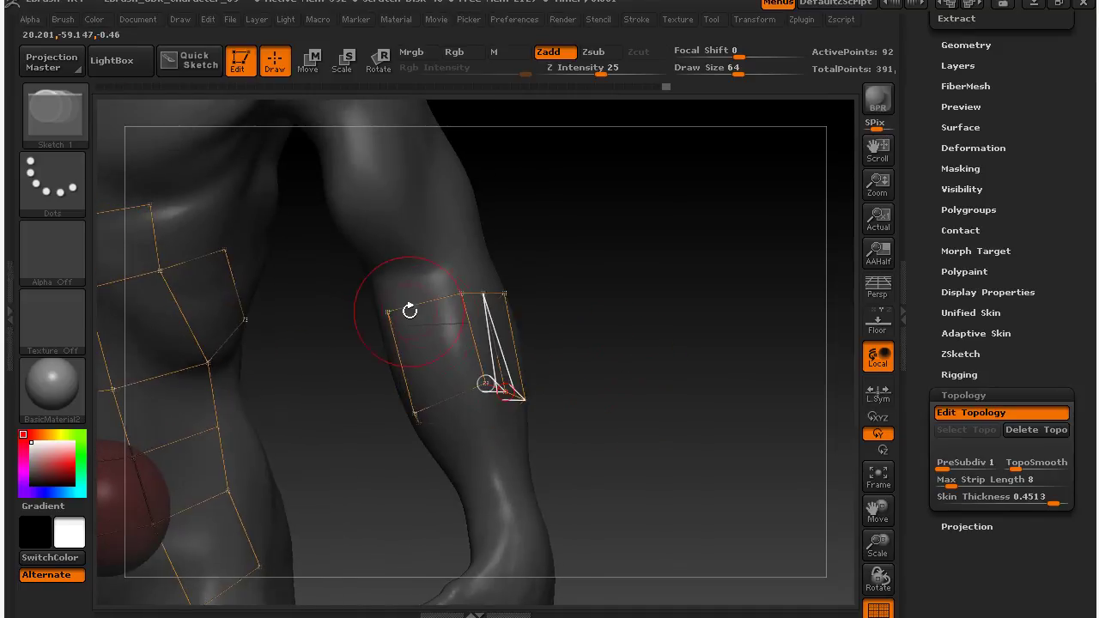
# Split the forearm quad nearest the body lengthwise with points on its upper and lower edges joined by an edge
pyautogui.press('ctrl')
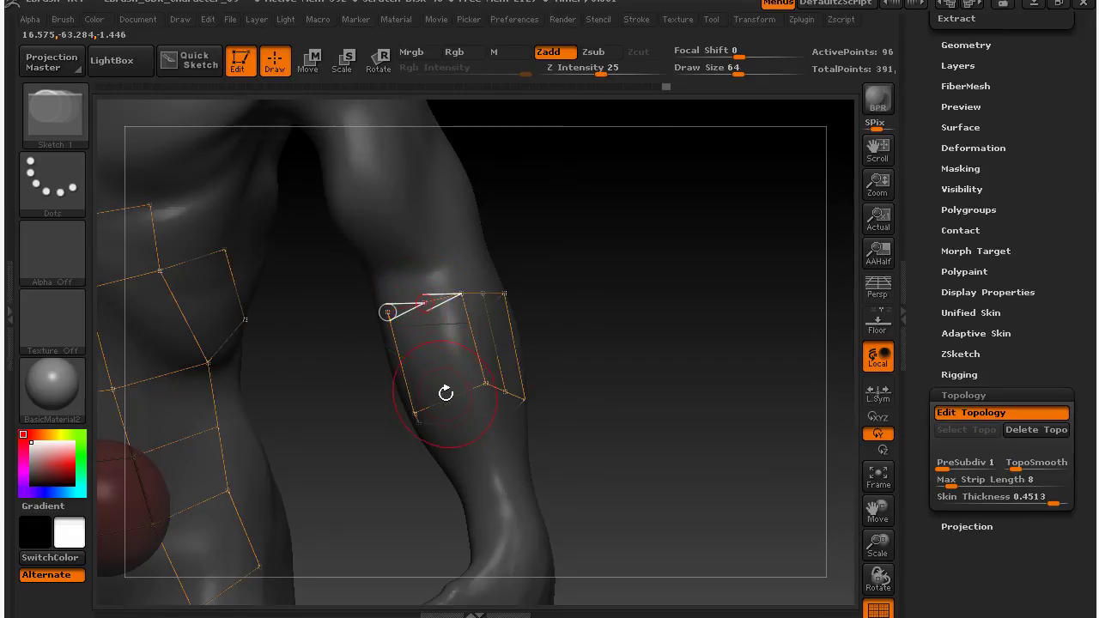
pyautogui.moveTo(601, 402); pyautogui.dragTo(655, 417)
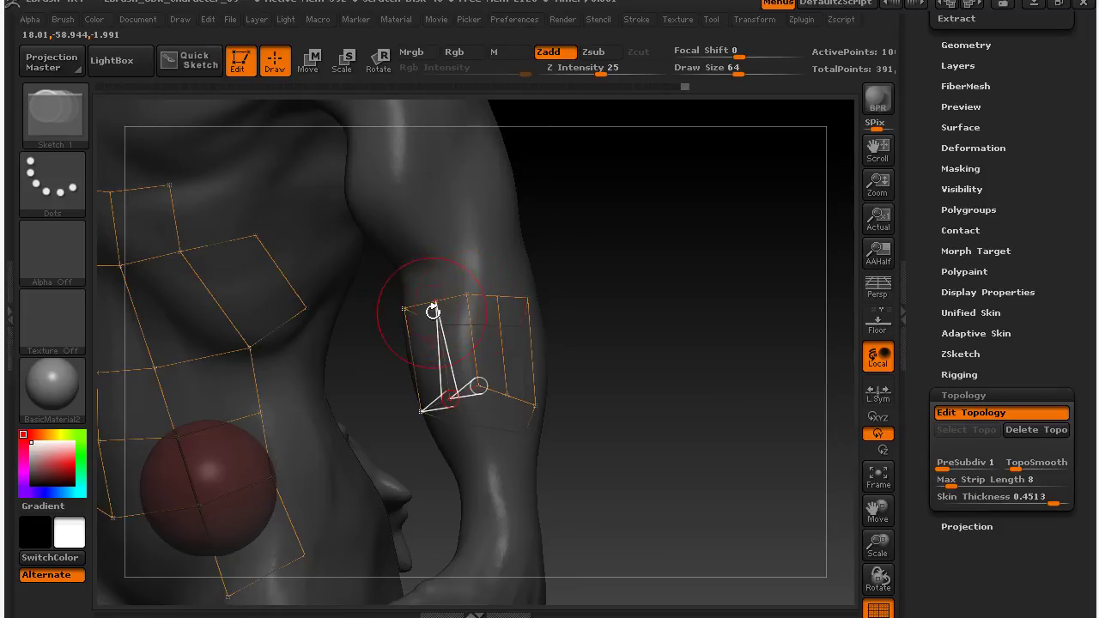
pyautogui.moveTo(679, 273); pyautogui.dragTo(681, 324)
pyautogui.click(438, 302)
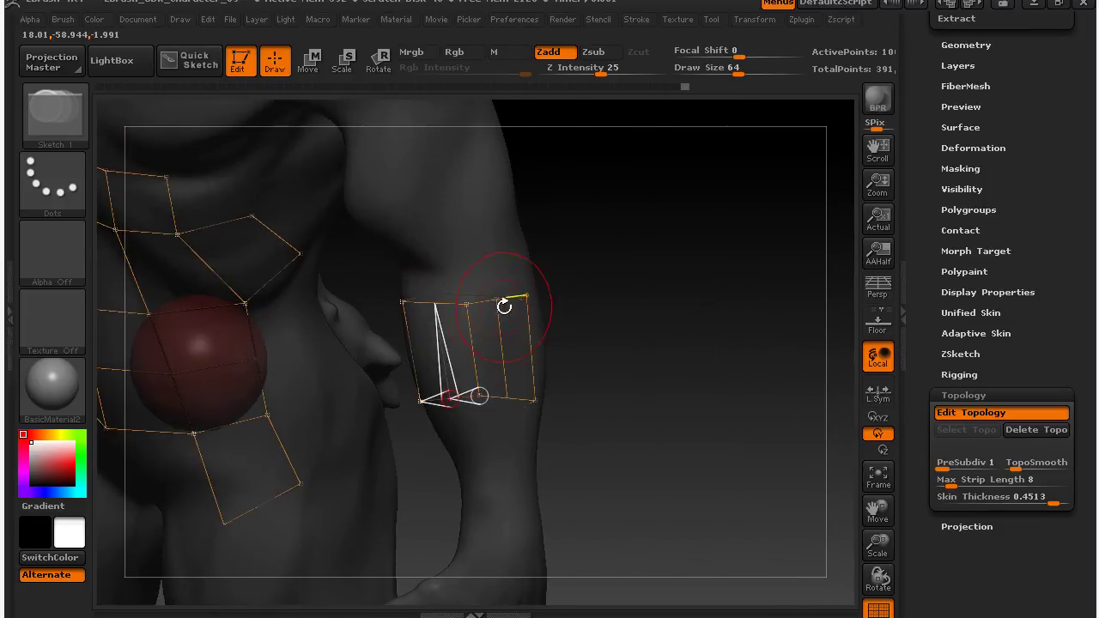
pyautogui.moveTo(618, 311); pyautogui.dragTo(658, 336)
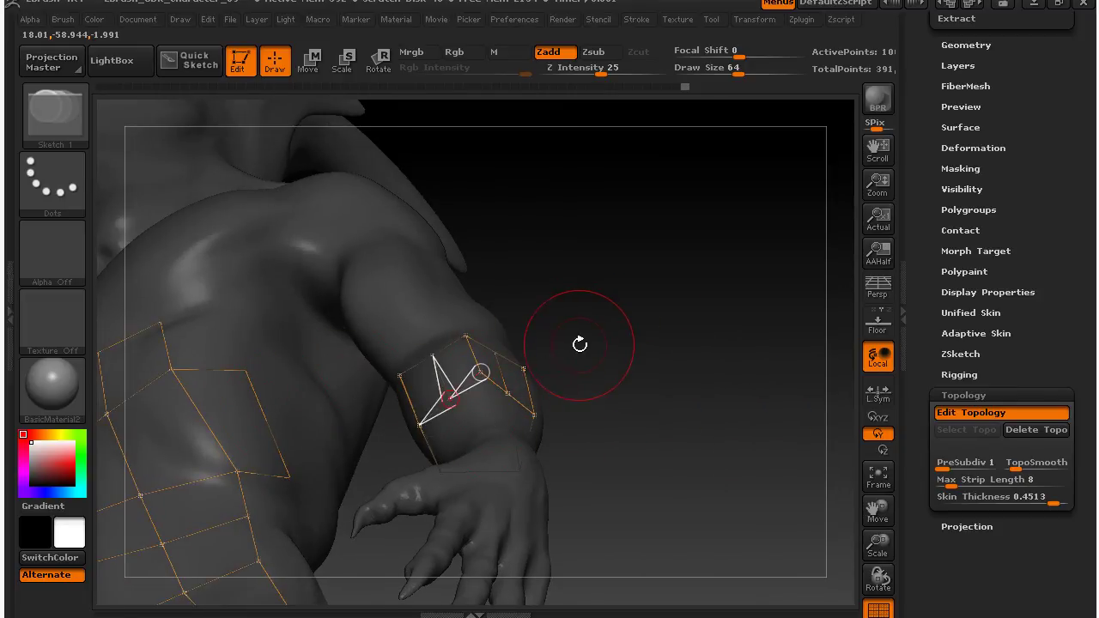
# Move the lower and upper points of the new edge in the forearm quad nearest the body to even out its spacing
pyautogui.click(309, 60)
pyautogui.moveTo(638, 351)
pyautogui.mouseDown()
pyautogui.moveTo(623, 337)
pyautogui.moveTo(635, 438)
pyautogui.mouseUp()
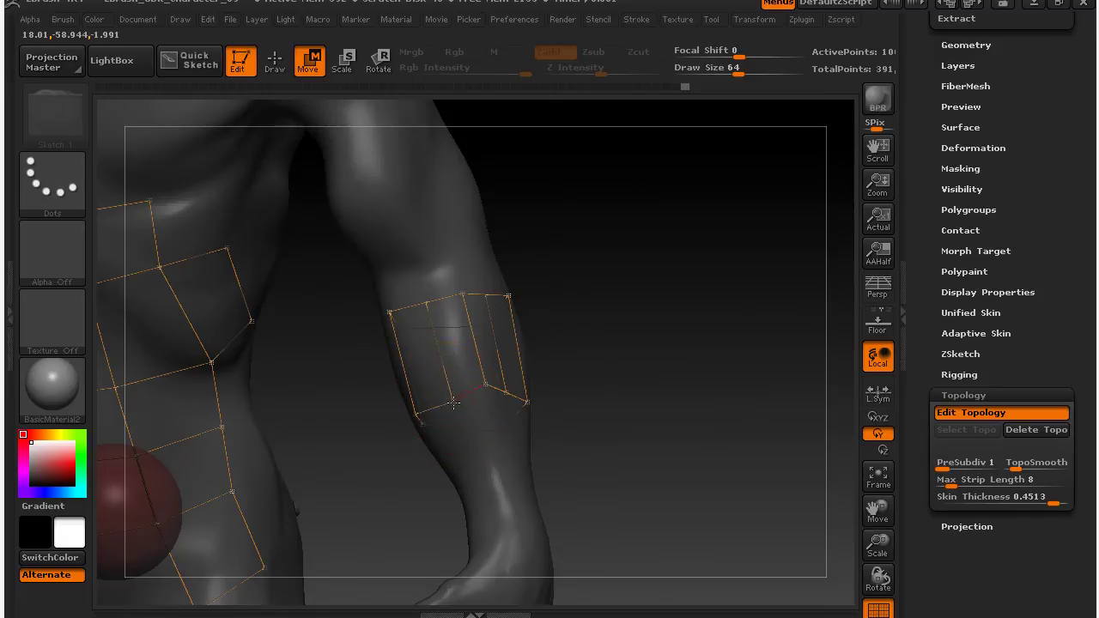
pyautogui.click(449, 395)
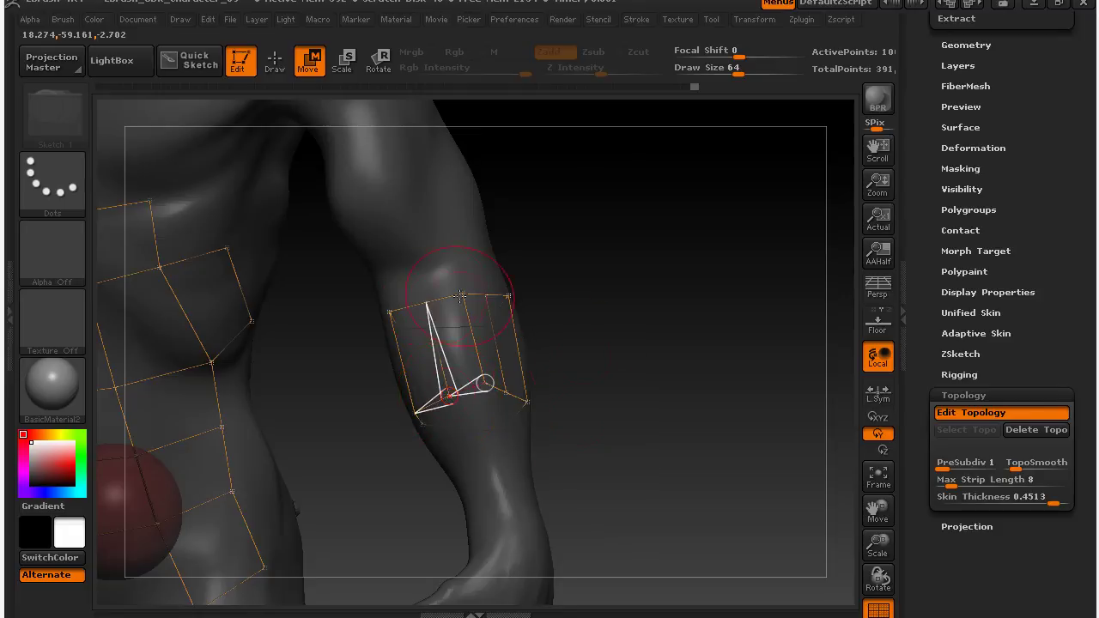
pyautogui.click(424, 303)
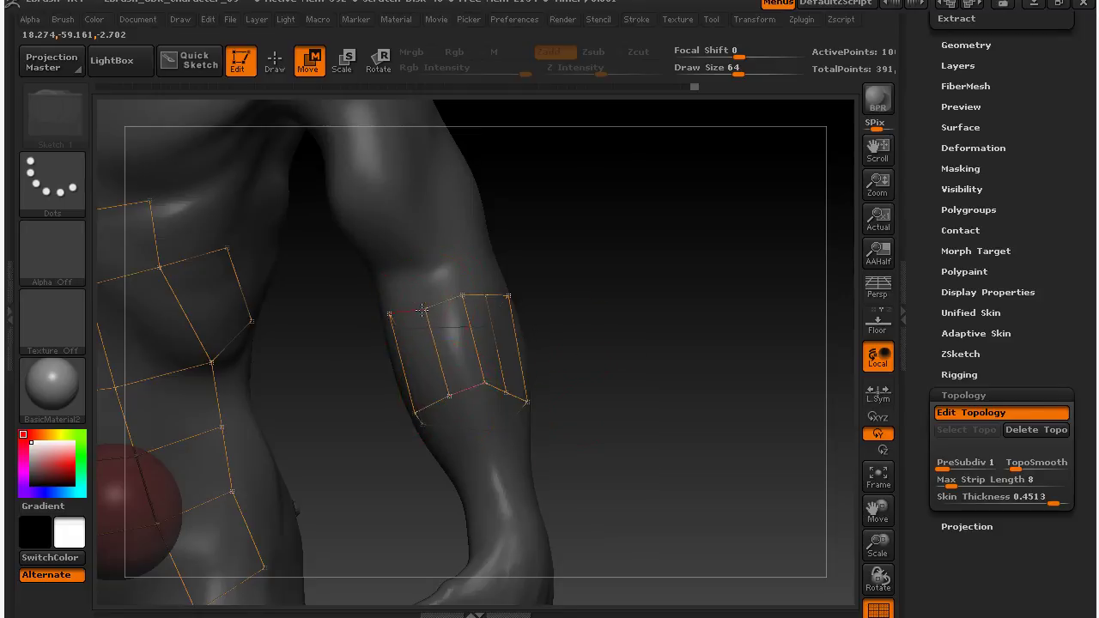
pyautogui.moveTo(421, 302); pyautogui.dragTo(424, 301)
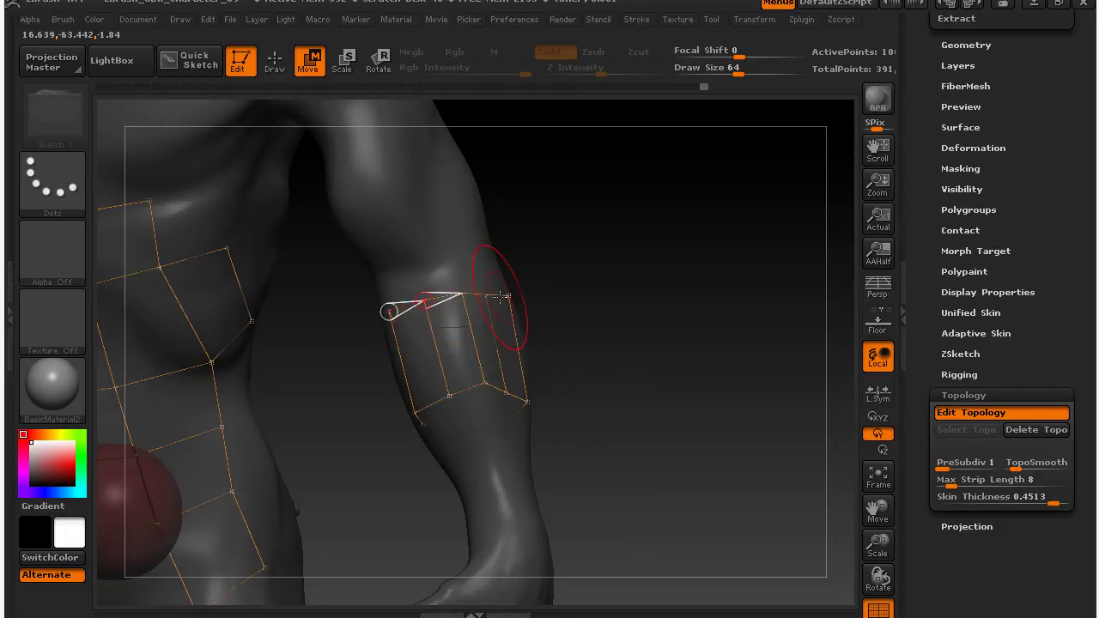
# Adjust the positions of the upper and lower edge points on the outer forearm quads to follow the arm's curvature
pyautogui.moveTo(592, 262); pyautogui.dragTo(588, 289)
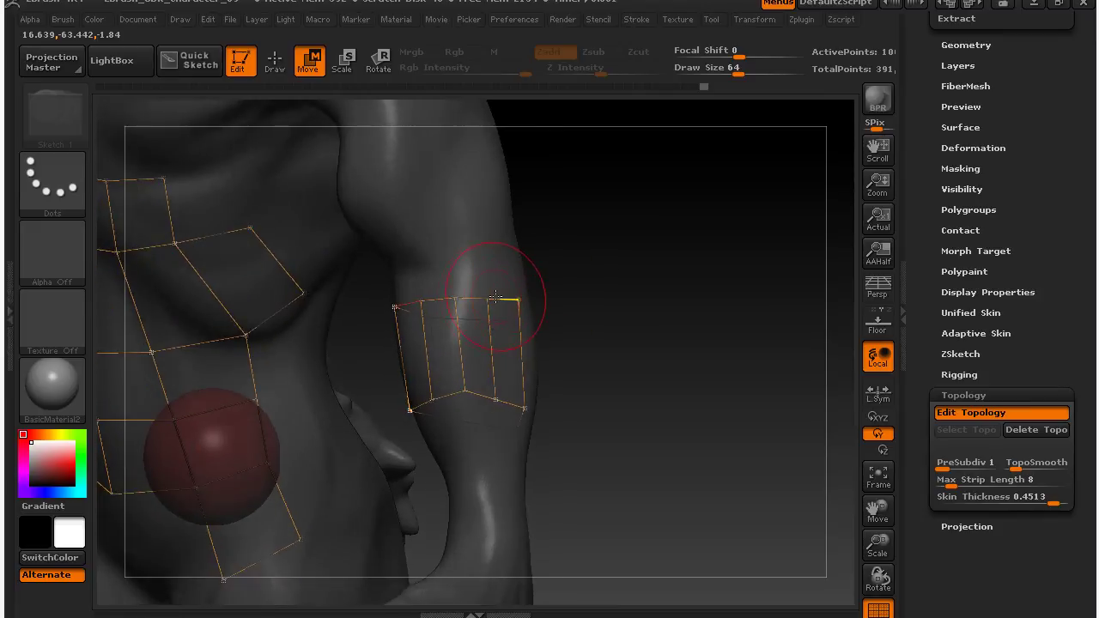
pyautogui.moveTo(492, 301); pyautogui.dragTo(493, 301)
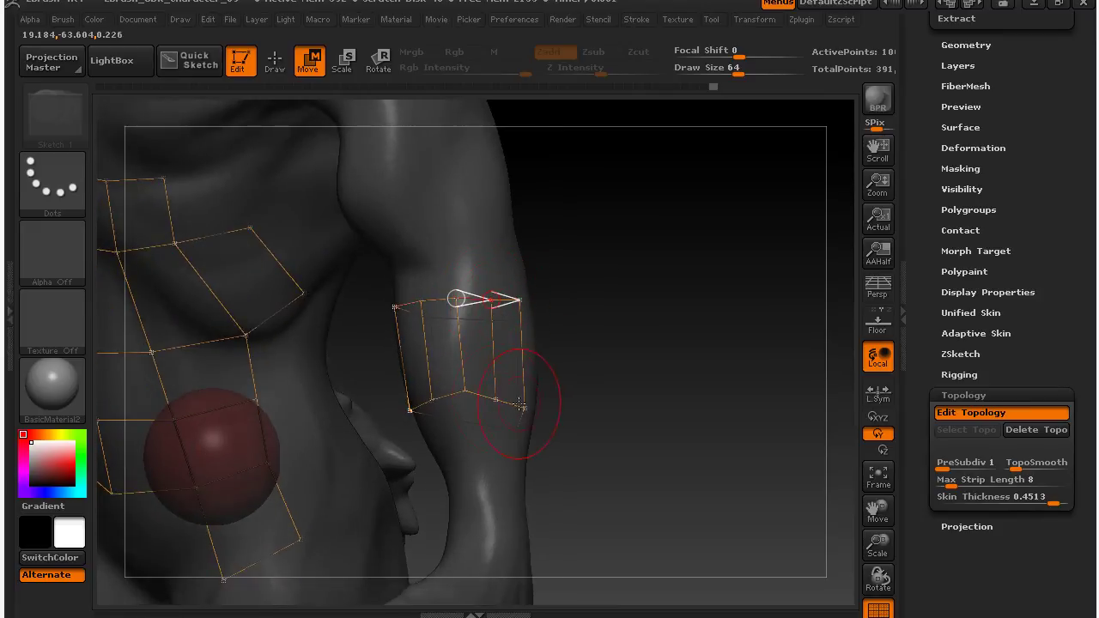
pyautogui.moveTo(516, 451); pyautogui.dragTo(690, 241)
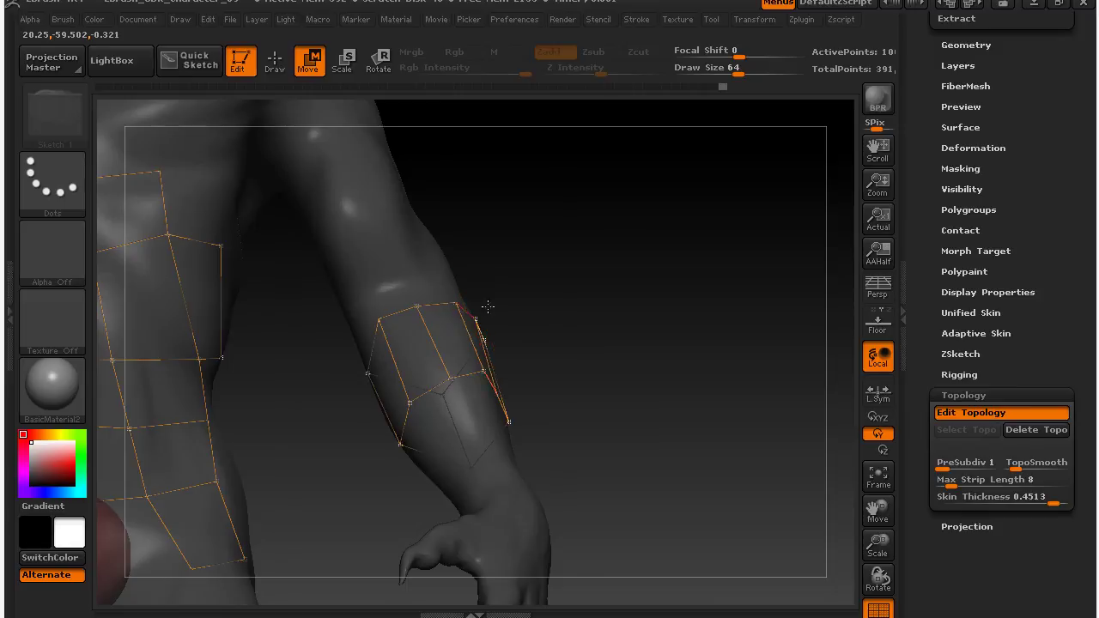
# Preview the adaptive skin over the forearm and check the shape of the split quads from several angles
pyautogui.moveTo(502, 294); pyautogui.dragTo(626, 346)
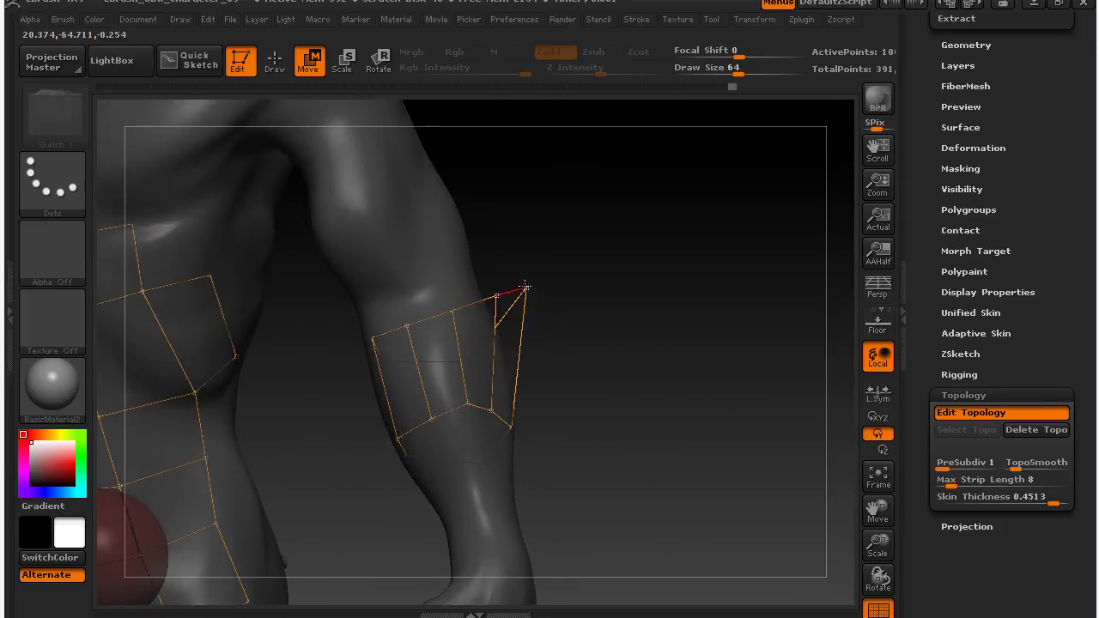
pyautogui.moveTo(621, 416); pyautogui.dragTo(654, 429)
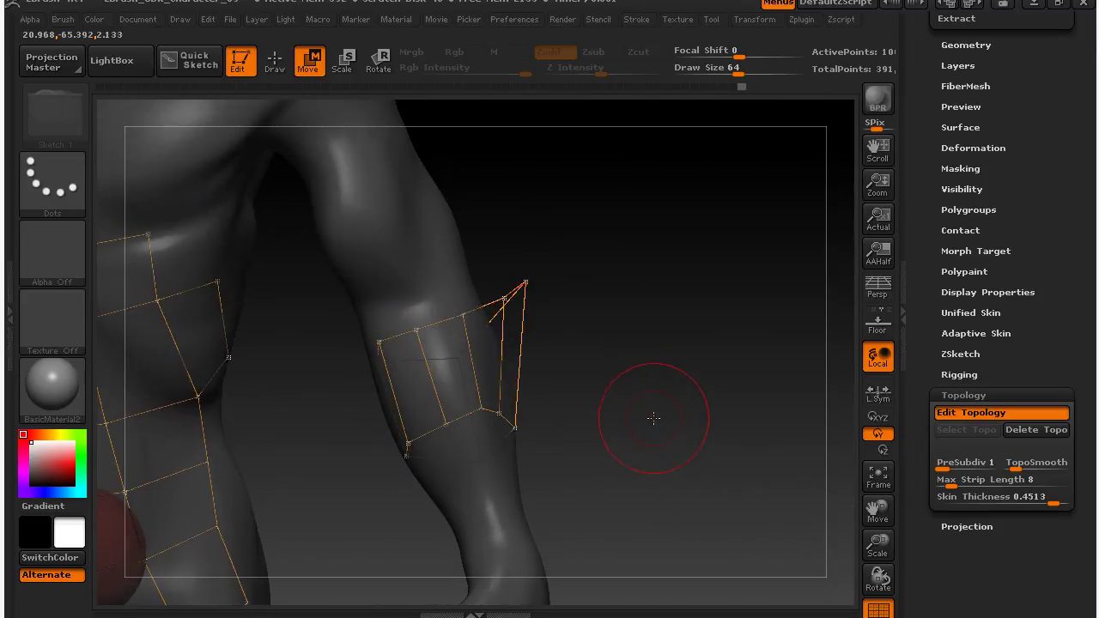
pyautogui.press('a')
pyautogui.moveTo(652, 372); pyautogui.dragTo(603, 352)
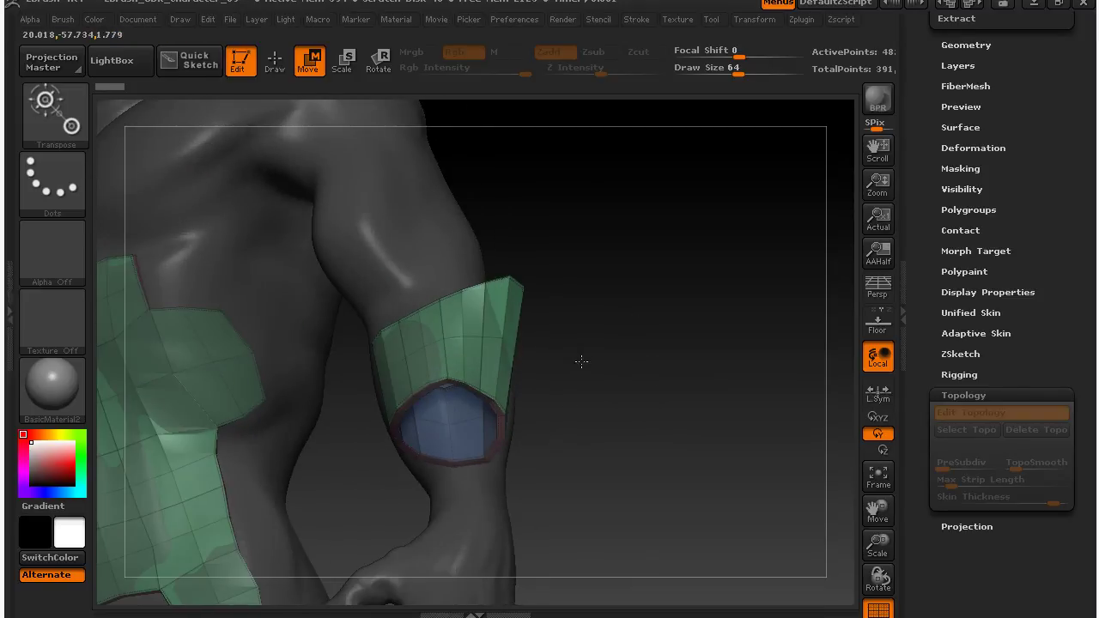
pyautogui.moveTo(626, 262); pyautogui.dragTo(497, 348)
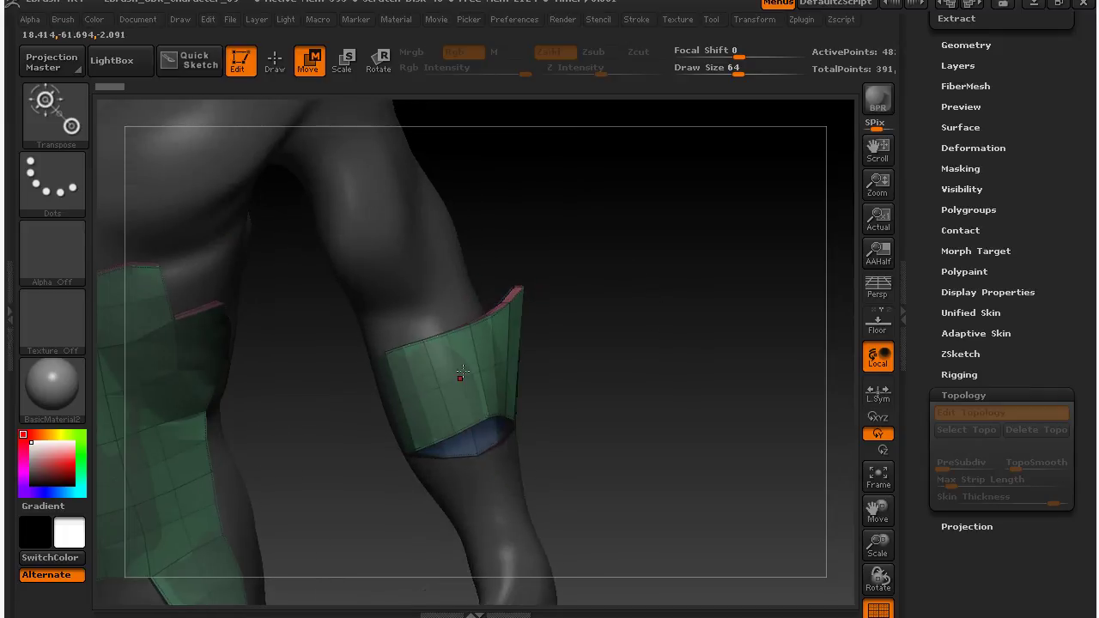
pyautogui.moveTo(639, 393); pyautogui.dragTo(632, 363)
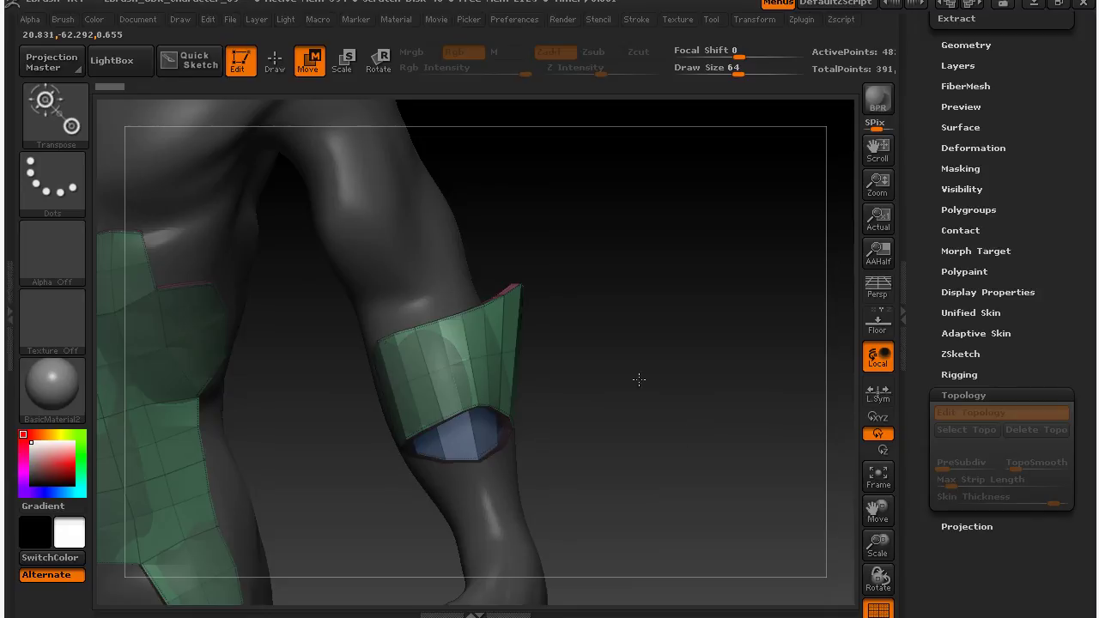
pyautogui.press('a')
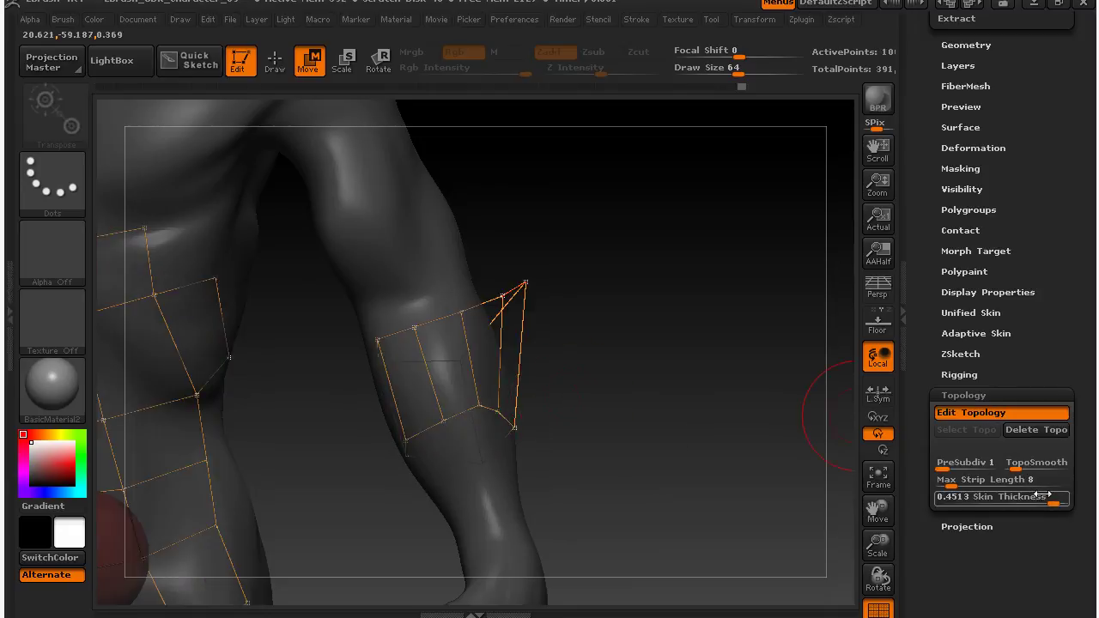
# Set the skin thickness to 1 and preview the thickened skin on both forearms and the torso
pyautogui.moveTo(1057, 501); pyautogui.dragTo(1067, 499)
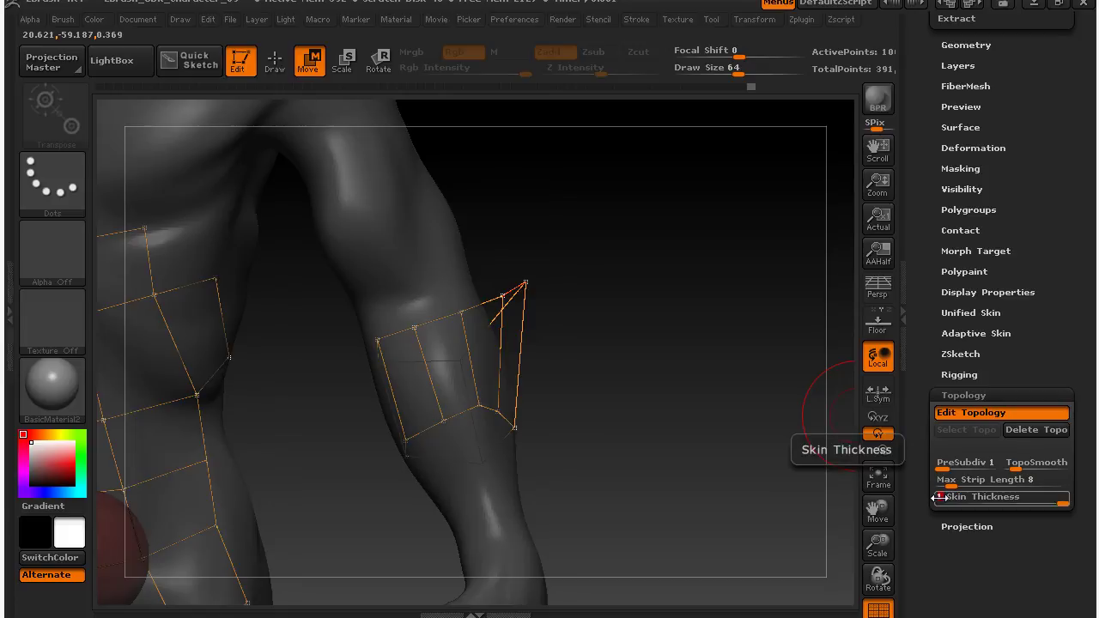
pyautogui.moveTo(937, 497); pyautogui.dragTo(944, 518)
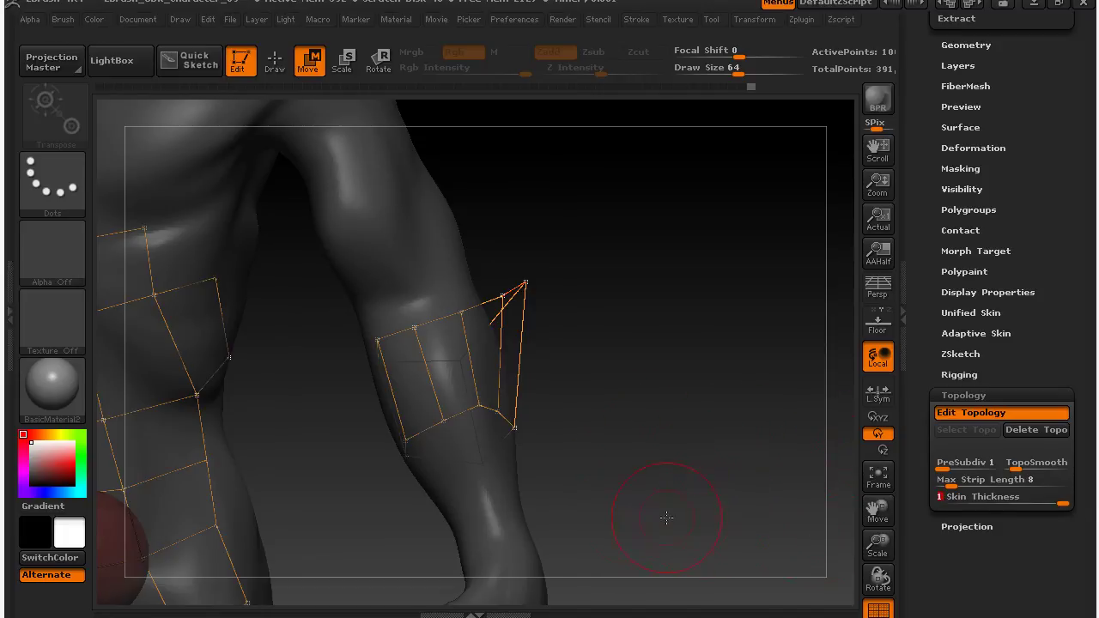
pyautogui.press('a')
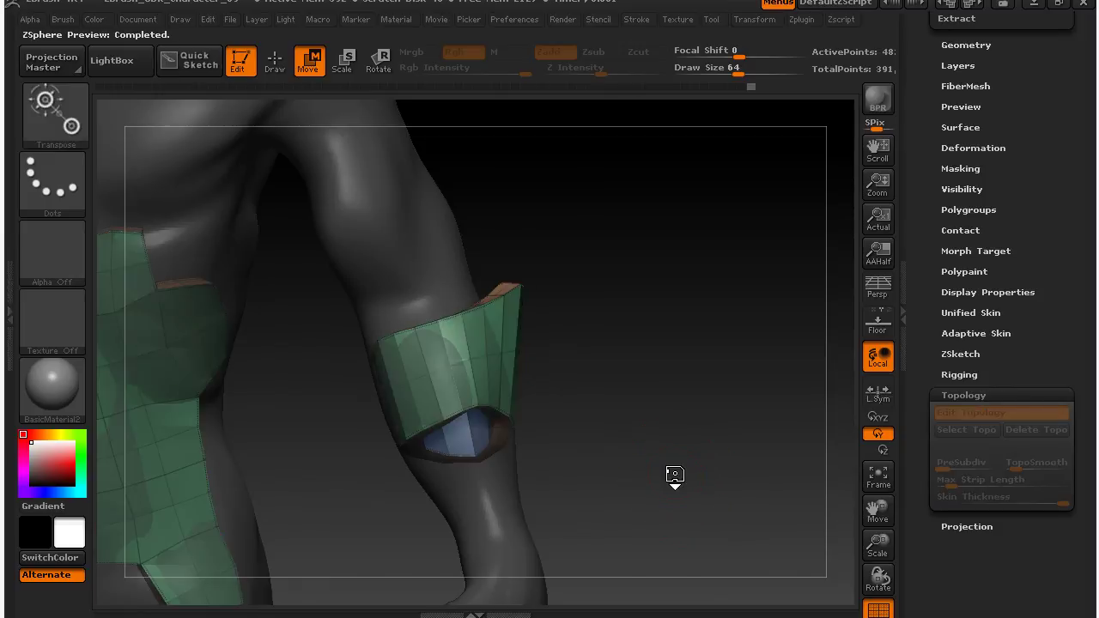
pyautogui.moveTo(601, 395); pyautogui.dragTo(346, 482)
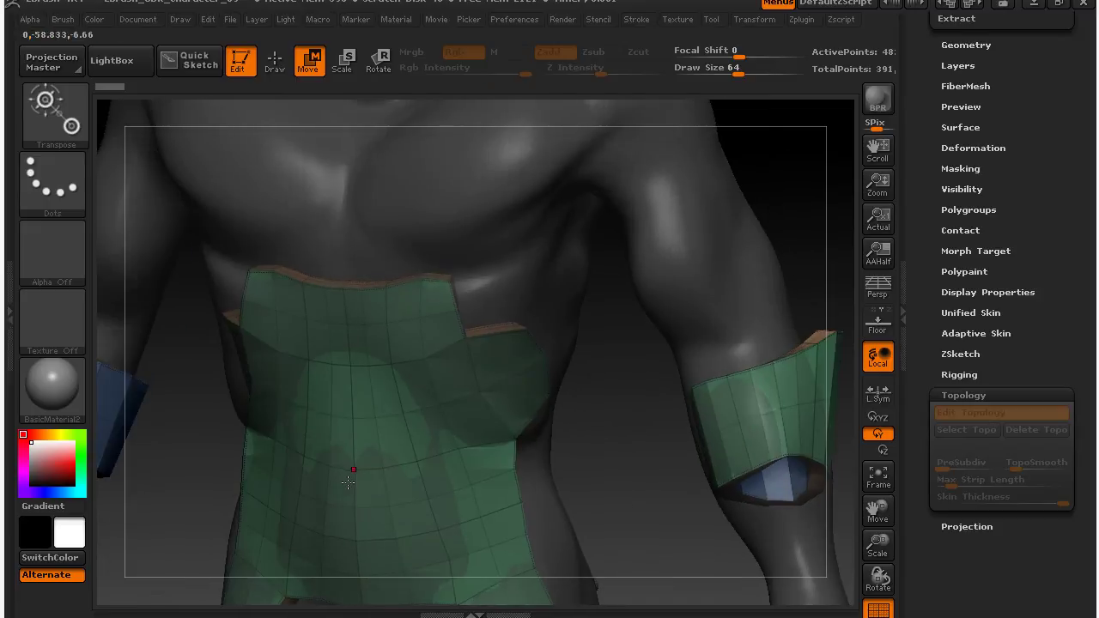
pyautogui.moveTo(181, 487); pyautogui.dragTo(380, 487)
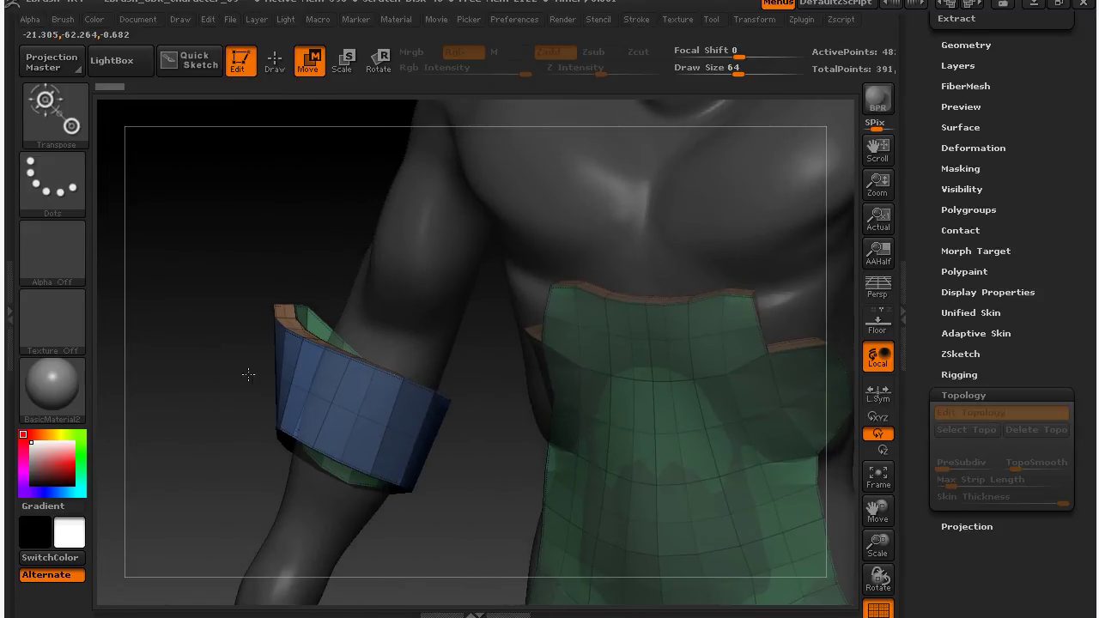
pyautogui.moveTo(259, 410)
pyautogui.mouseDown()
pyautogui.moveTo(252, 439)
pyautogui.moveTo(255, 416)
pyautogui.mouseUp()
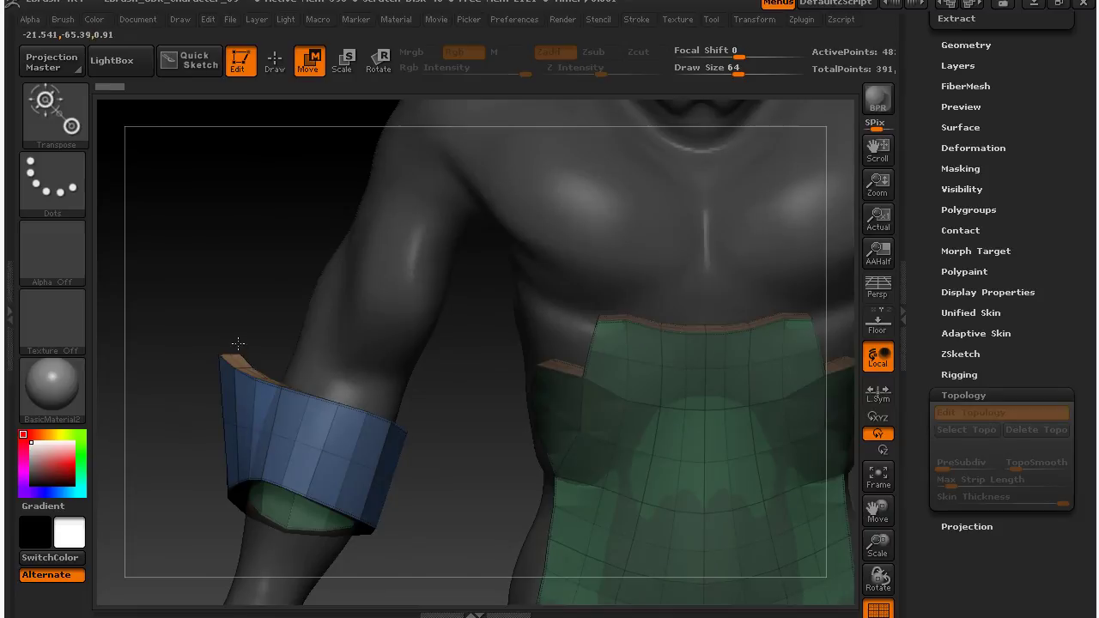
pyautogui.moveTo(223, 318); pyautogui.dragTo(263, 340)
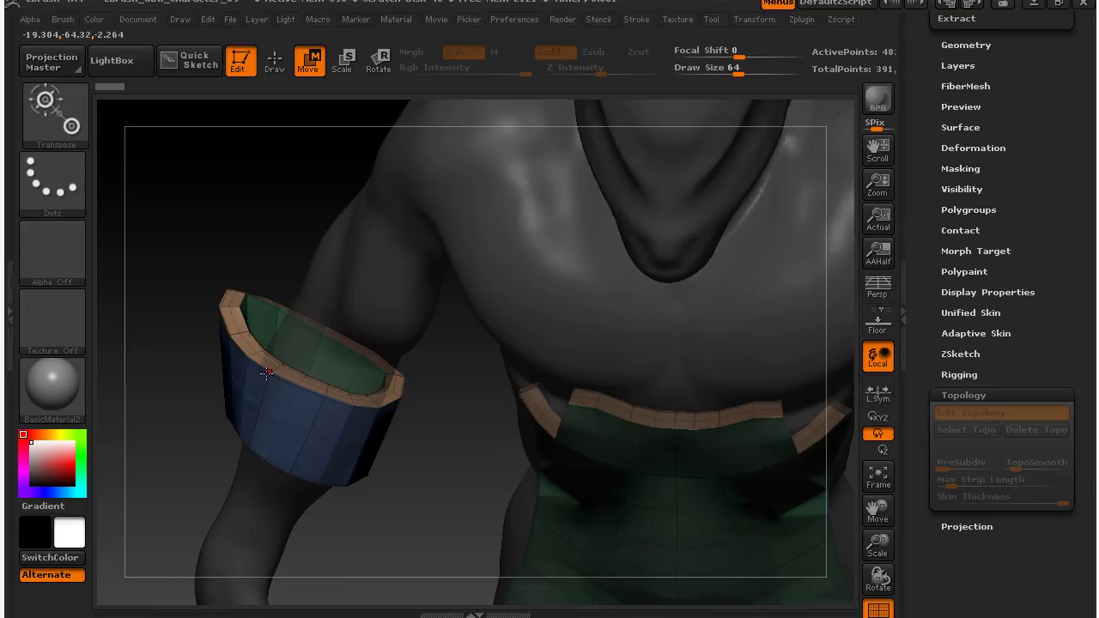
pyautogui.moveTo(481, 485); pyautogui.dragTo(425, 321)
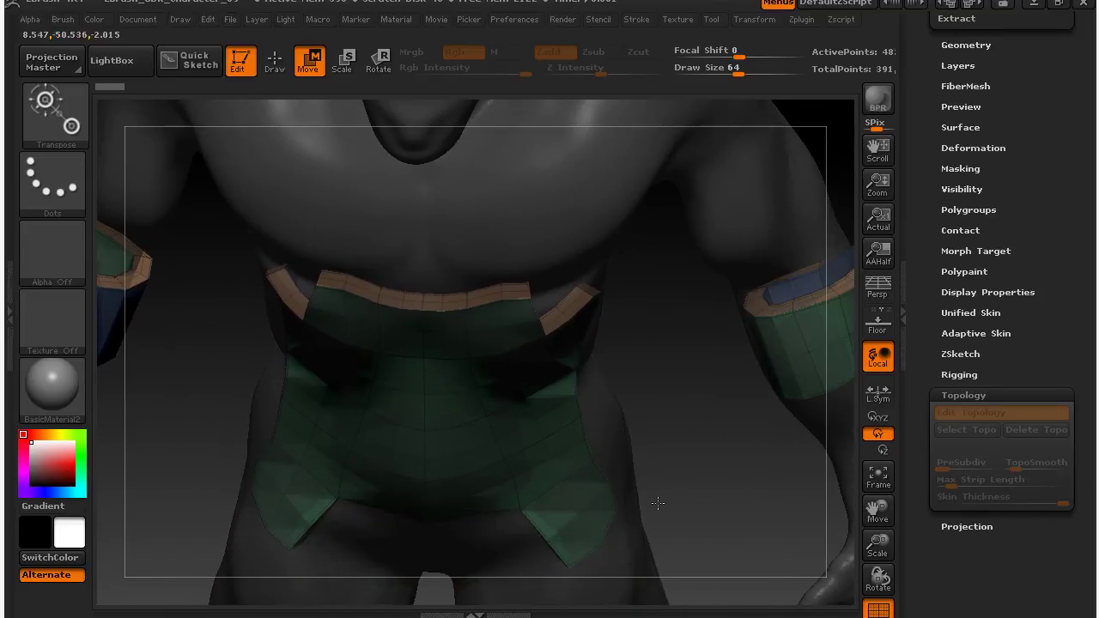
pyautogui.moveTo(715, 491); pyautogui.dragTo(686, 271)
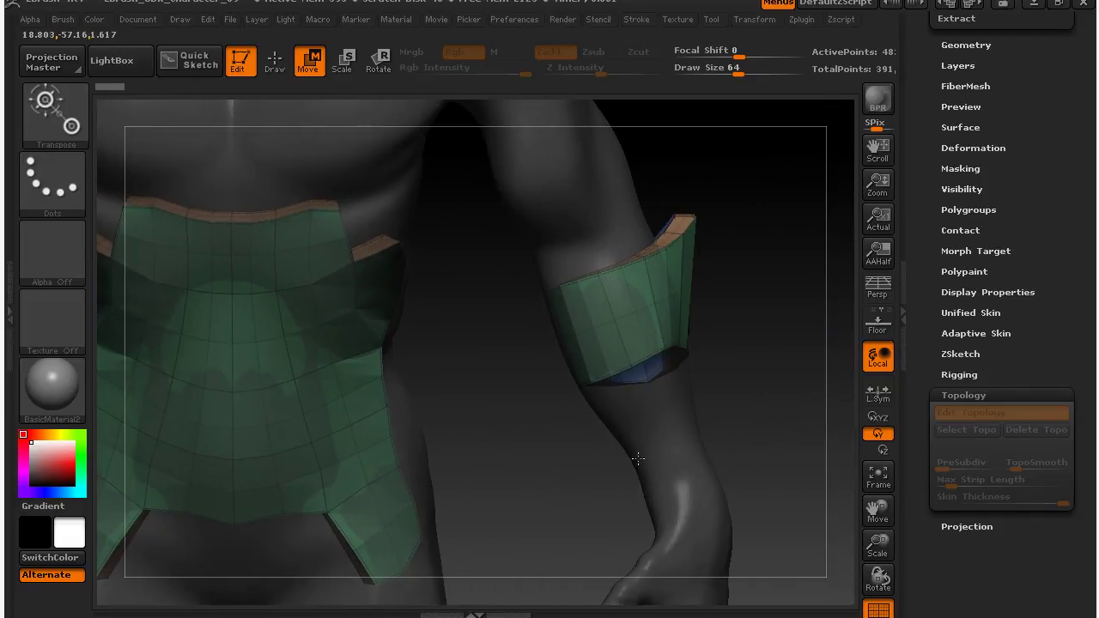
pyautogui.click(613, 319)
pyautogui.press('a')
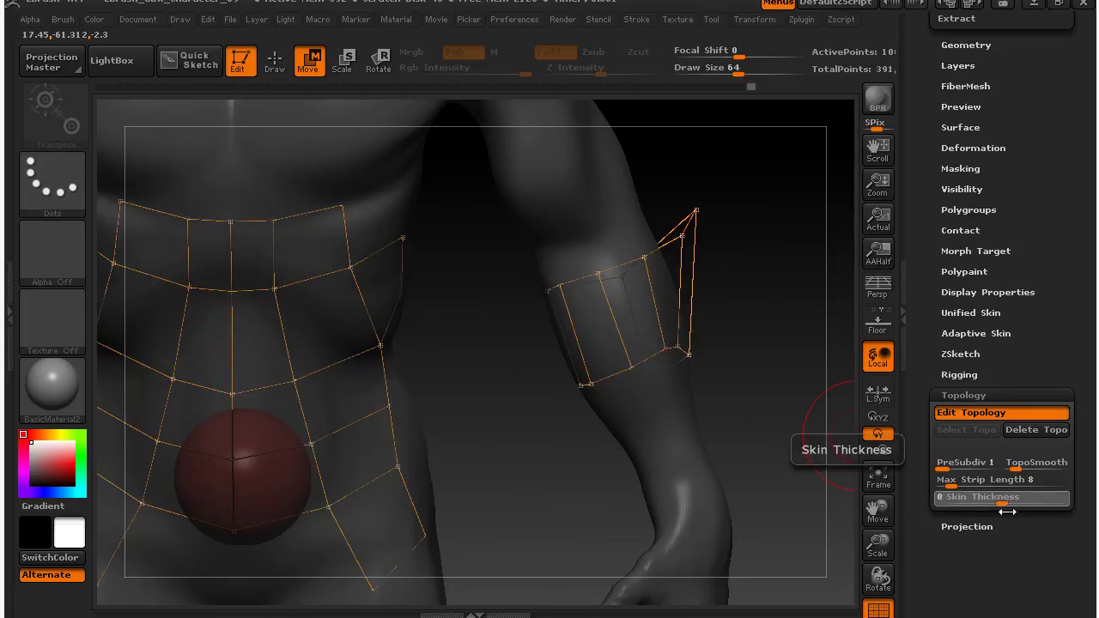
# Set the skin thickness to -1 and preview the skin with the whole upper body framed
pyautogui.click(938, 499)
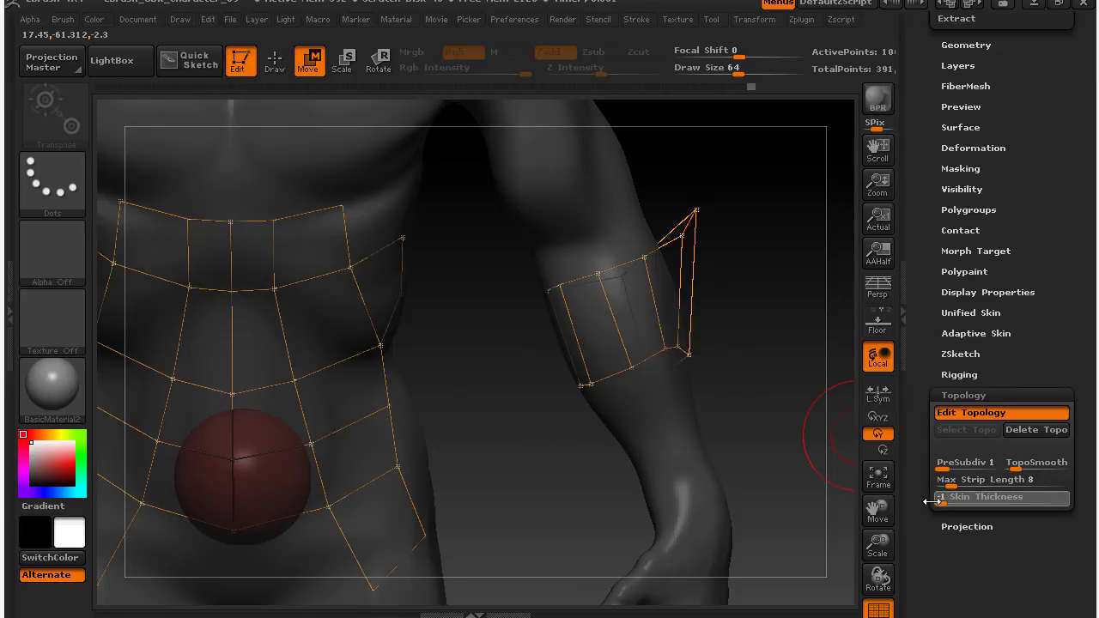
pyautogui.press('a')
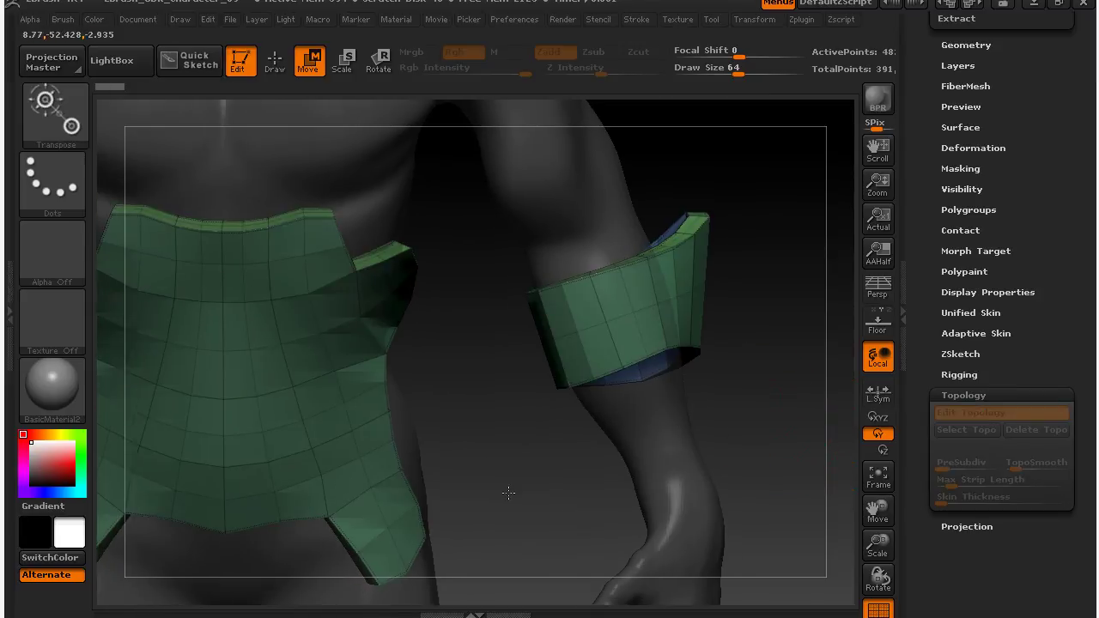
pyautogui.press('f')
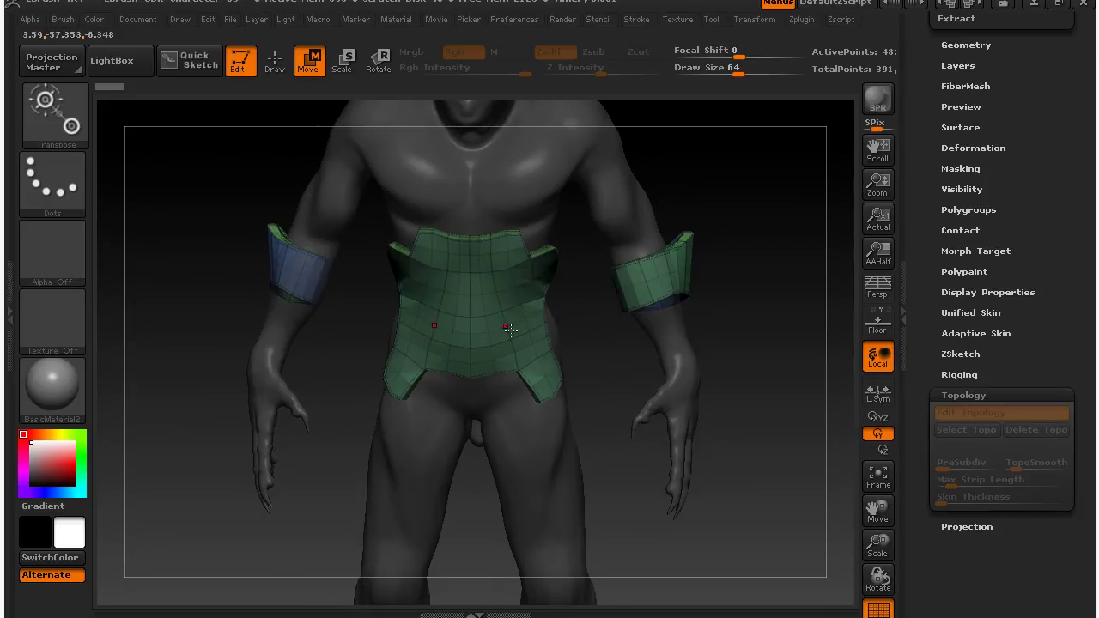
# Examine the previewed skin on the torso and both forearms from front, raised and lowered viewpoints
pyautogui.moveTo(601, 375)
pyautogui.mouseDown()
pyautogui.moveTo(599, 503)
pyautogui.moveTo(596, 444)
pyautogui.mouseUp()
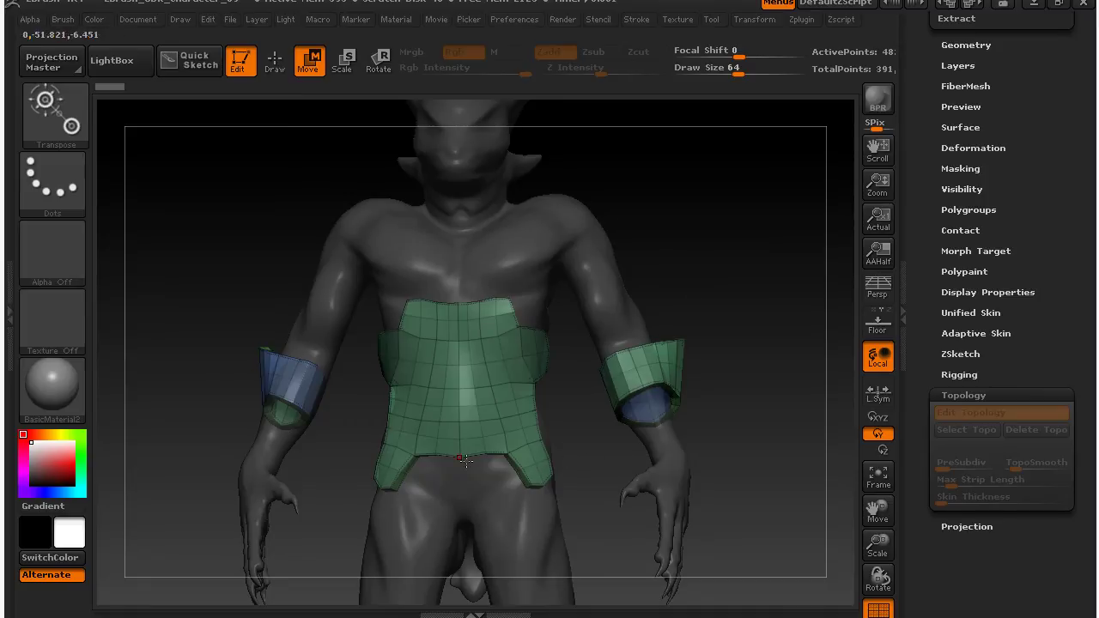
pyautogui.moveTo(314, 467); pyautogui.dragTo(341, 425)
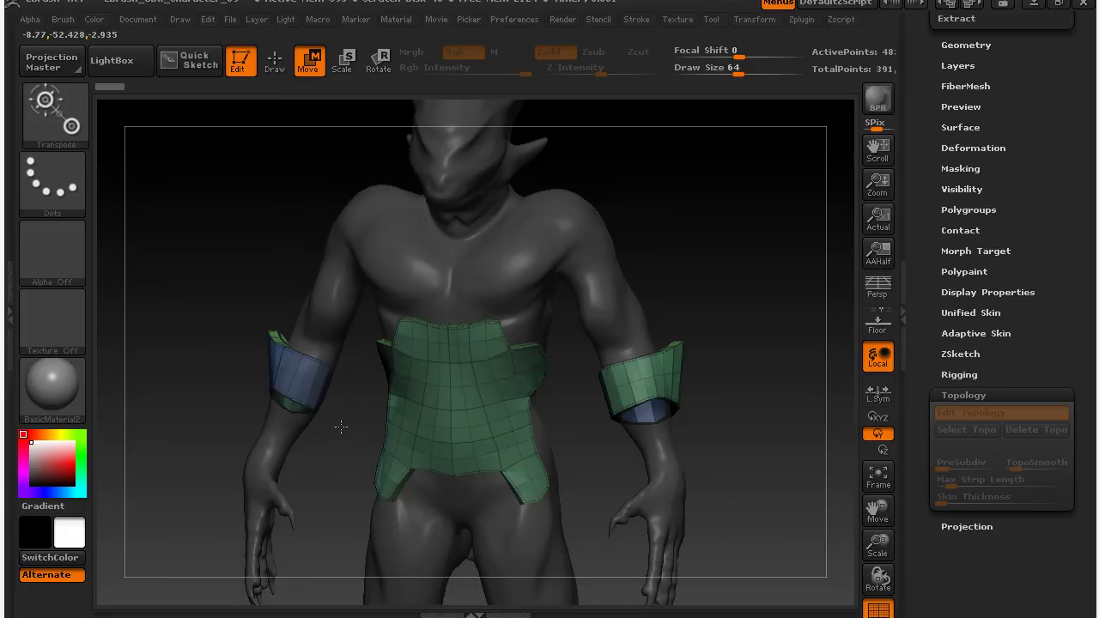
pyautogui.moveTo(764, 425)
pyautogui.mouseDown()
pyautogui.moveTo(738, 429)
pyautogui.moveTo(774, 429)
pyautogui.mouseUp()
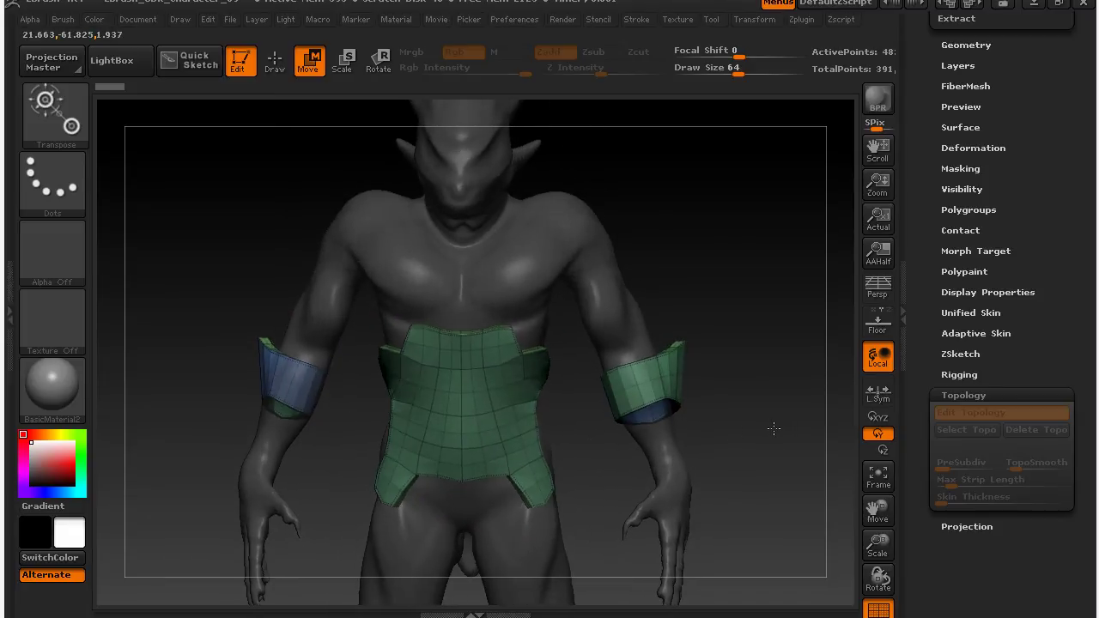
pyautogui.moveTo(703, 272); pyautogui.dragTo(619, 429)
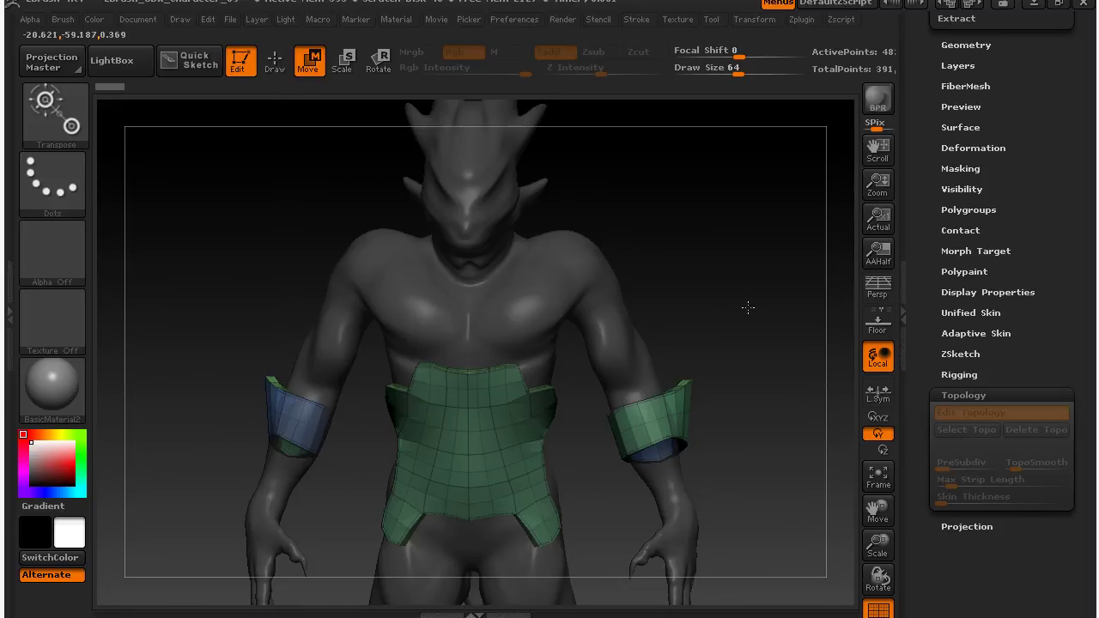
pyautogui.moveTo(772, 417); pyautogui.dragTo(778, 385)
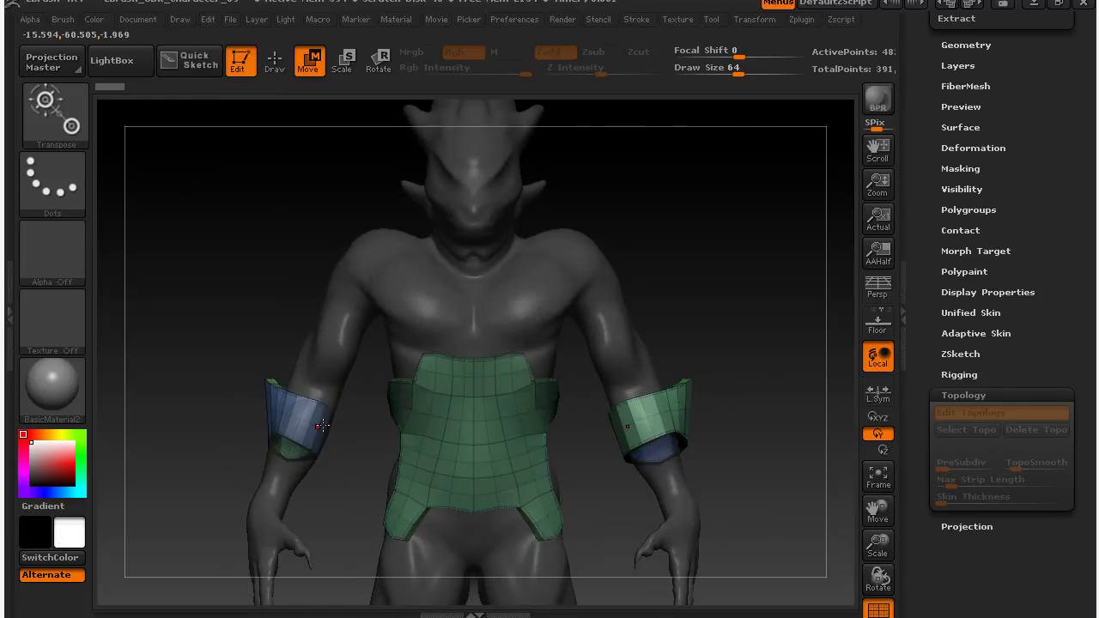
pyautogui.keyDown('alt'); pyautogui.moveTo(760, 379); pyautogui.dragTo(713, 304); pyautogui.keyUp('alt')
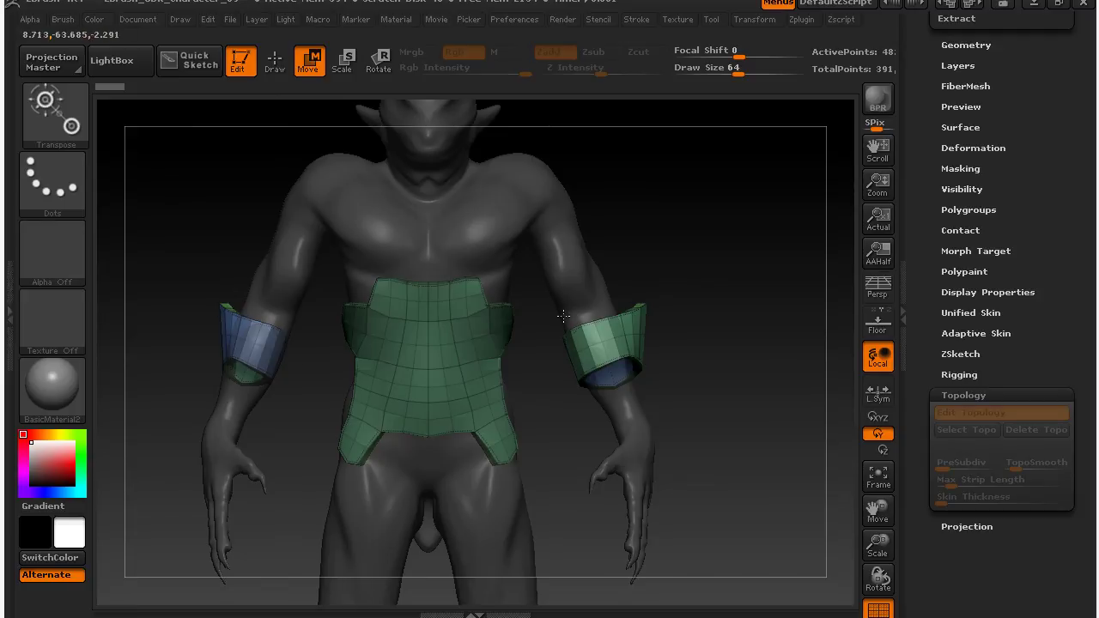
pyautogui.moveTo(726, 355)
pyautogui.mouseDown()
pyautogui.moveTo(667, 349)
pyautogui.moveTo(704, 338)
pyautogui.moveTo(726, 351)
pyautogui.mouseUp()
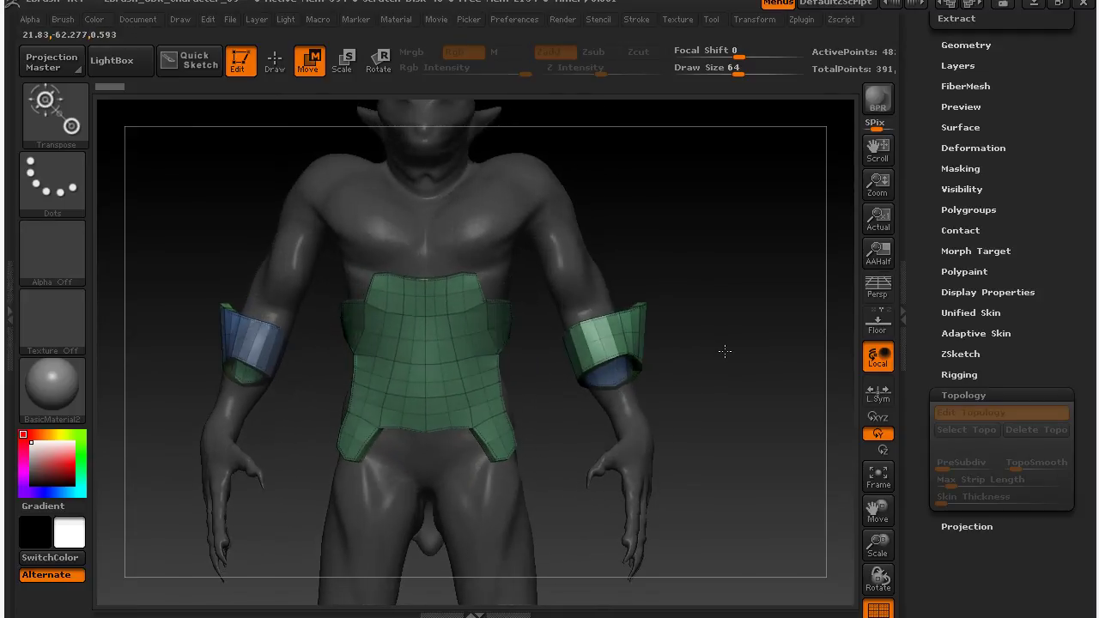
pyautogui.moveTo(692, 257); pyautogui.dragTo(693, 313)
pyautogui.keyDown('shift'); pyautogui.moveTo(738, 464); pyautogui.dragTo(720, 358); pyautogui.keyUp('shift')
# Compare the editable topology wireframe with the adaptive skin preview on the torso and forearms
pyautogui.click(979, 413)
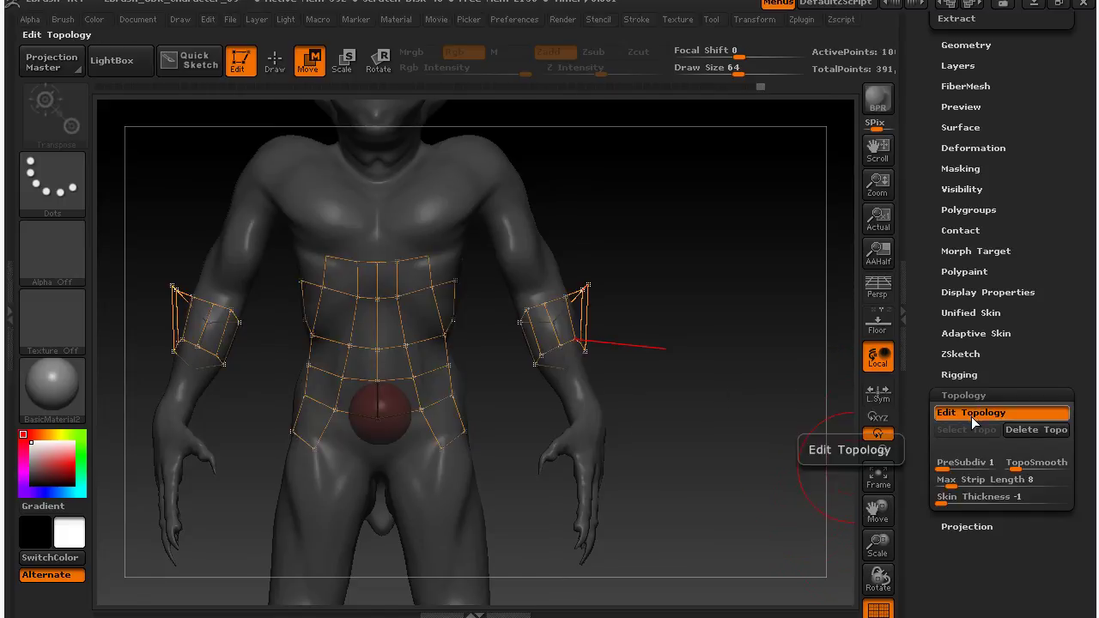
pyautogui.moveTo(717, 387); pyautogui.dragTo(714, 388)
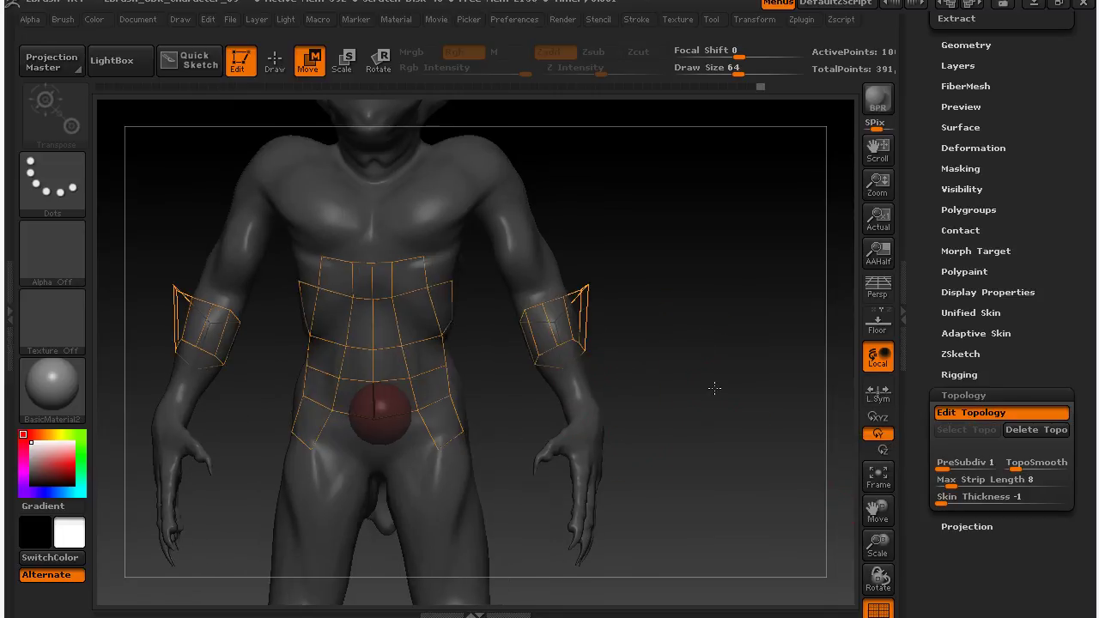
pyautogui.click(952, 415)
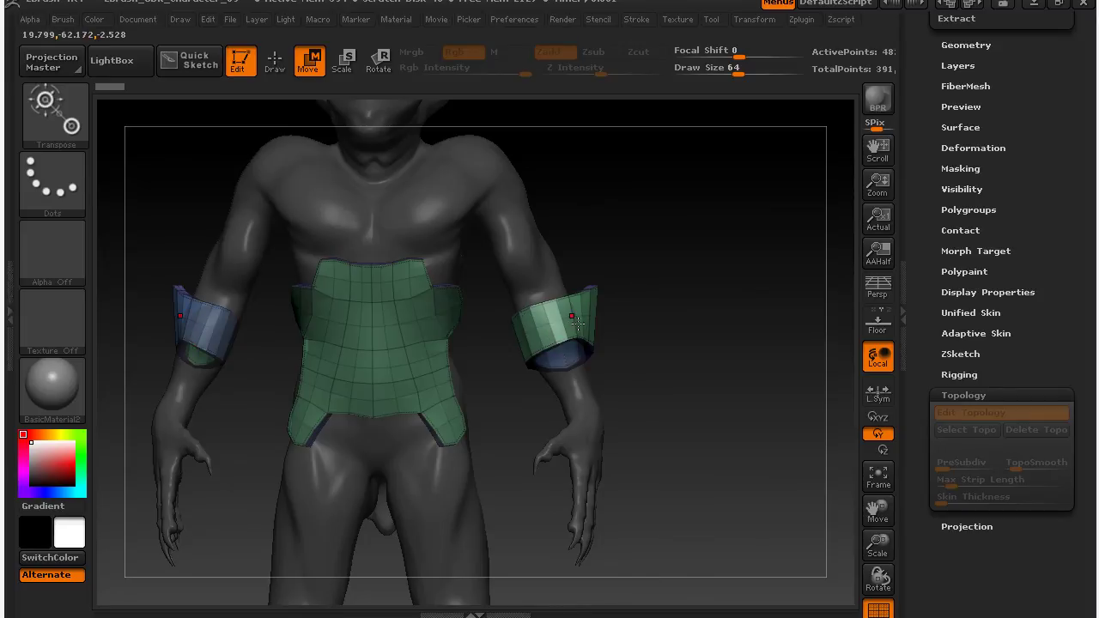
pyautogui.click(968, 415)
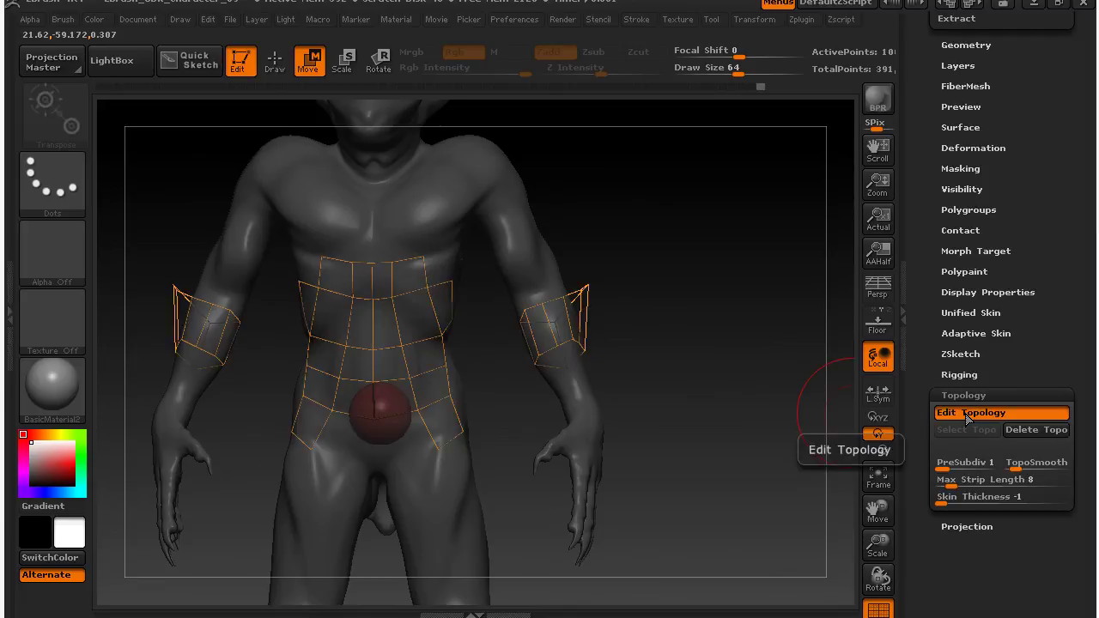
# Turn off topology editing and inspect the low-resolution skin on the torso and forearms
pyautogui.click(967, 415)
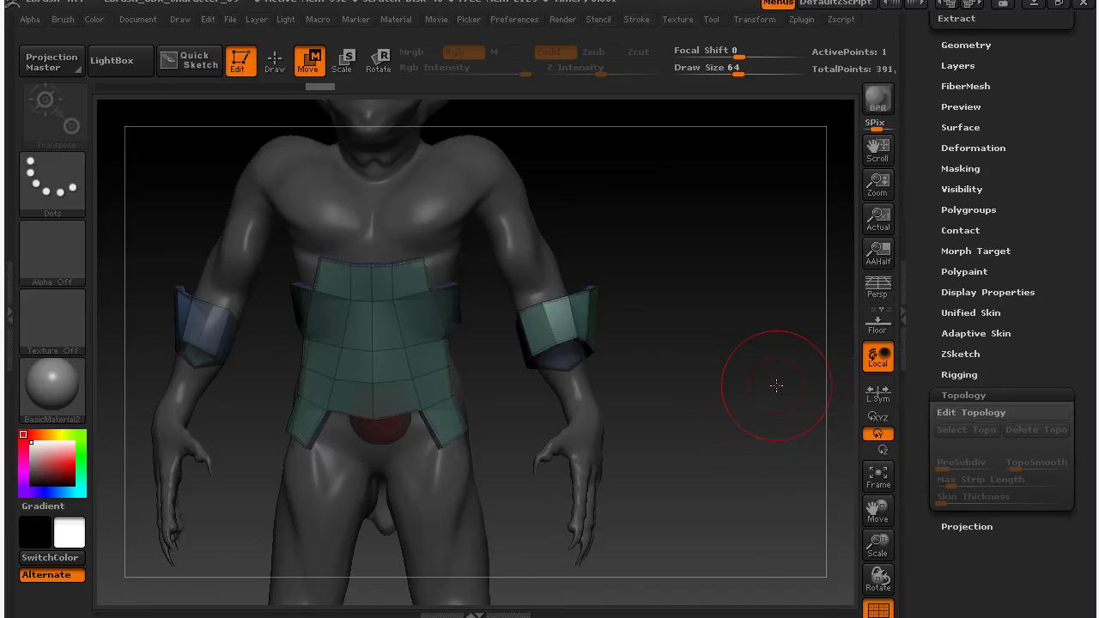
pyautogui.moveTo(765, 383)
pyautogui.mouseDown()
pyautogui.moveTo(670, 395)
pyautogui.moveTo(761, 392)
pyautogui.moveTo(757, 353)
pyautogui.moveTo(743, 365)
pyautogui.mouseUp()
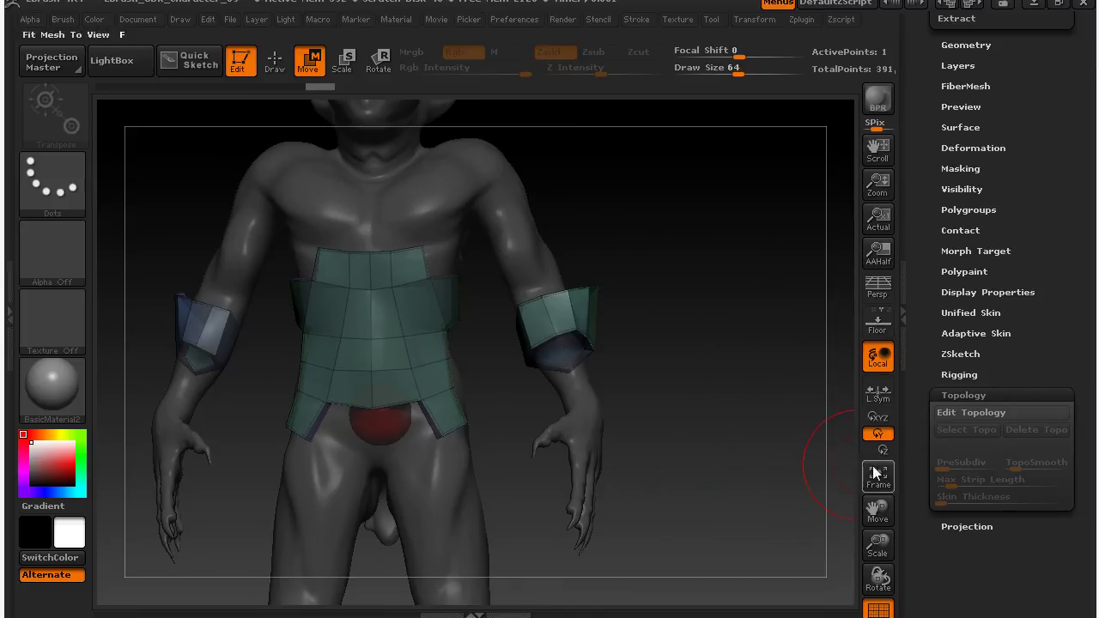
pyautogui.click(955, 415)
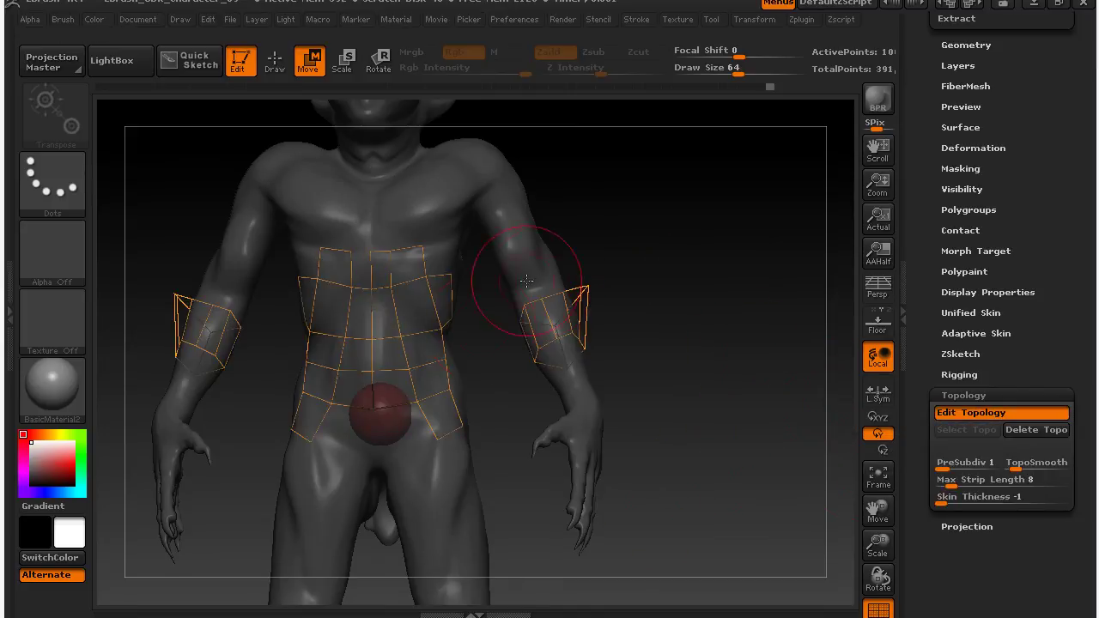
pyautogui.click(987, 415)
pyautogui.moveTo(700, 374); pyautogui.dragTo(705, 398)
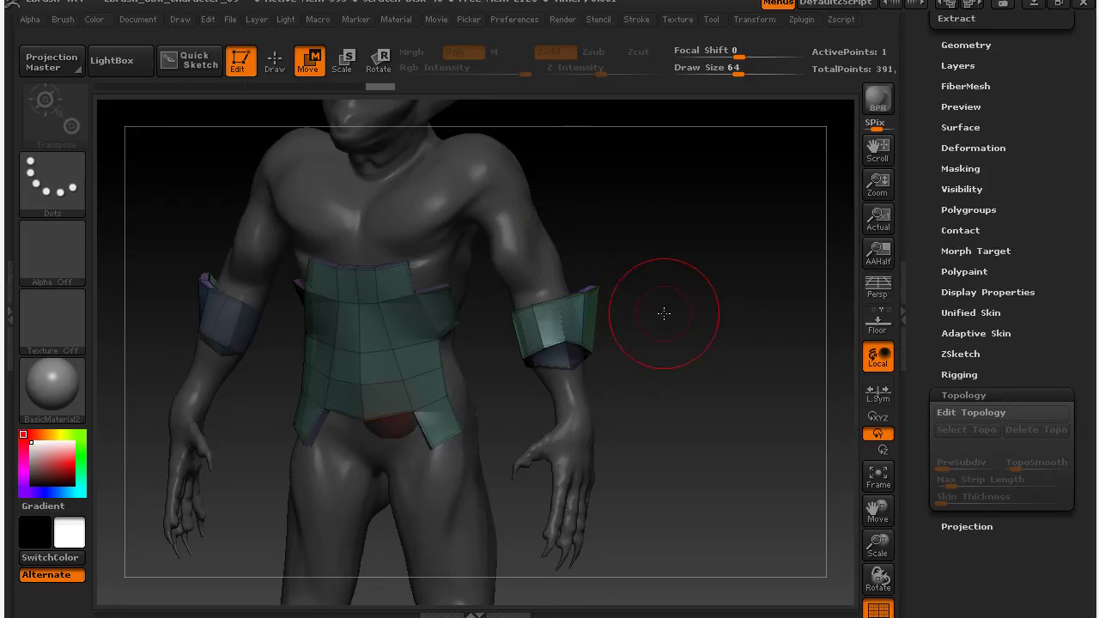
pyautogui.moveTo(687, 380); pyautogui.dragTo(724, 361)
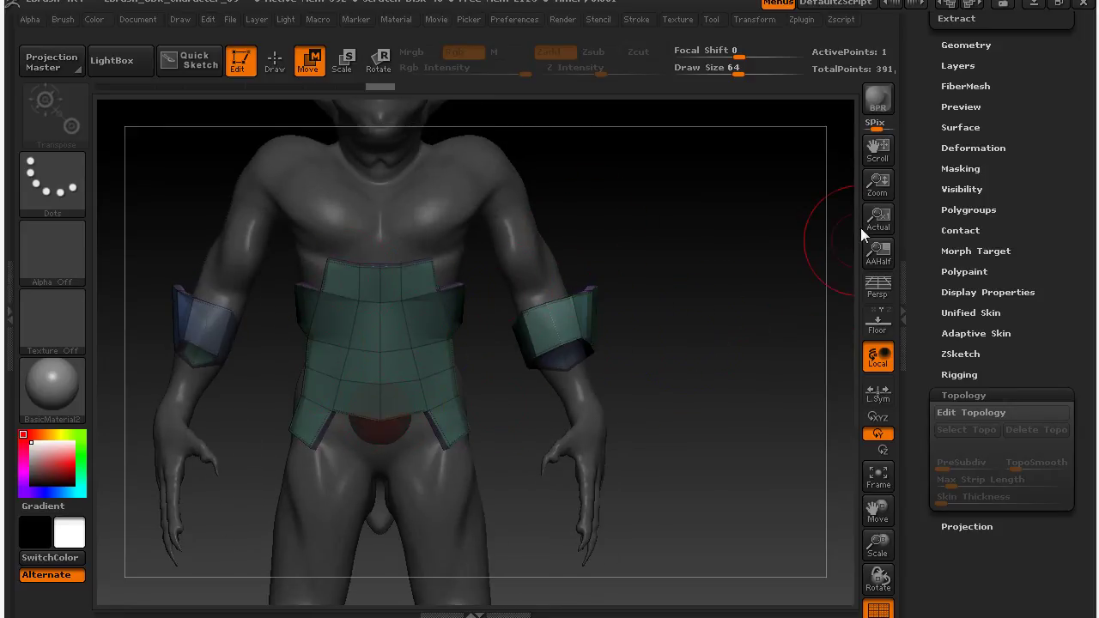
# Make ZBrush_UDK_Character_02 the active subtool, with the character's head and shoulders in view
pyautogui.moveTo(917, 173); pyautogui.dragTo(918, 357)
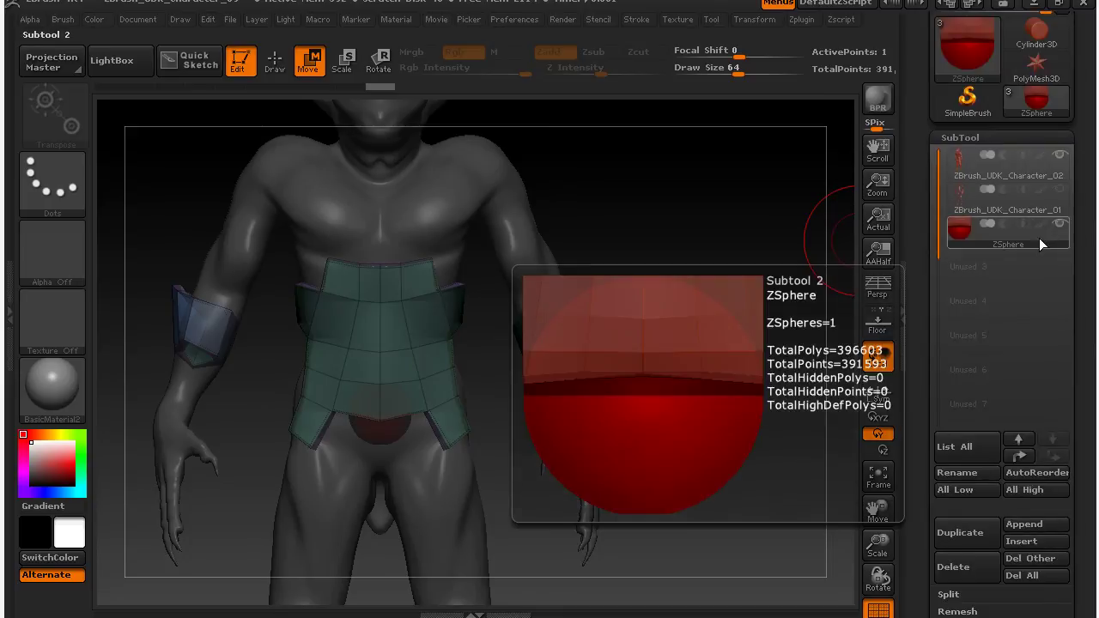
pyautogui.moveTo(721, 447); pyautogui.dragTo(731, 361)
pyautogui.moveTo(701, 211); pyautogui.dragTo(715, 338)
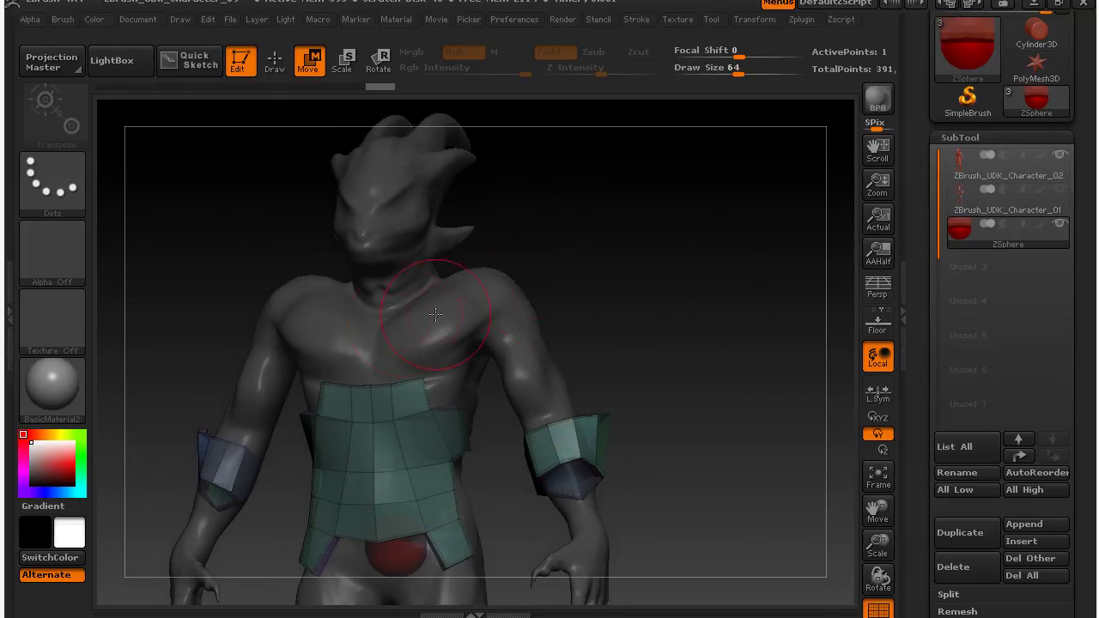
pyautogui.moveTo(675, 292); pyautogui.dragTo(638, 312)
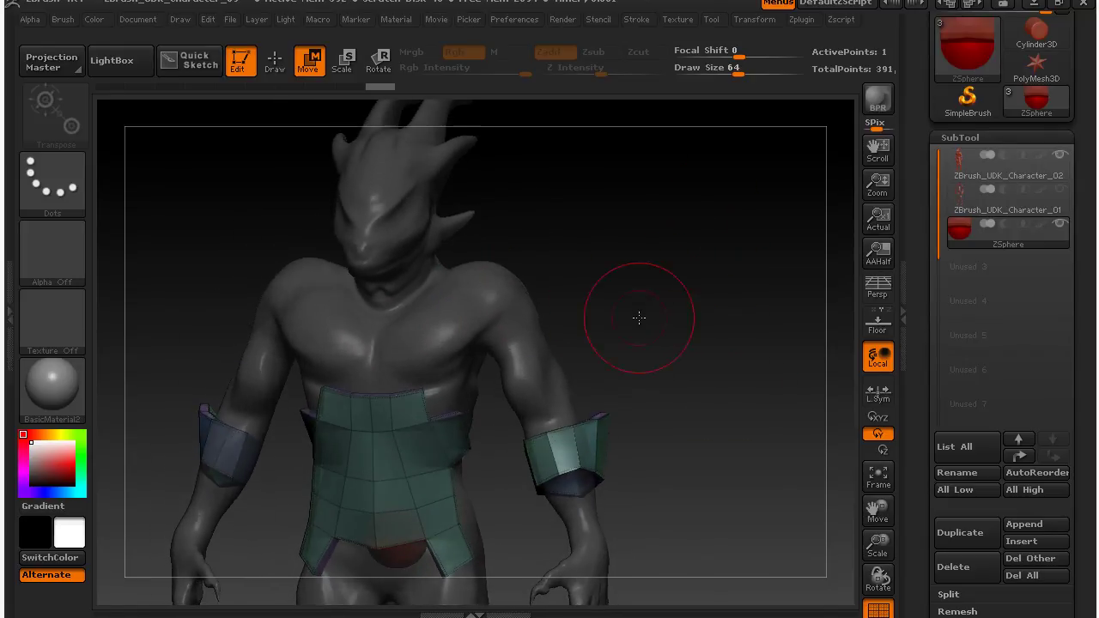
pyautogui.moveTo(1020, 169)
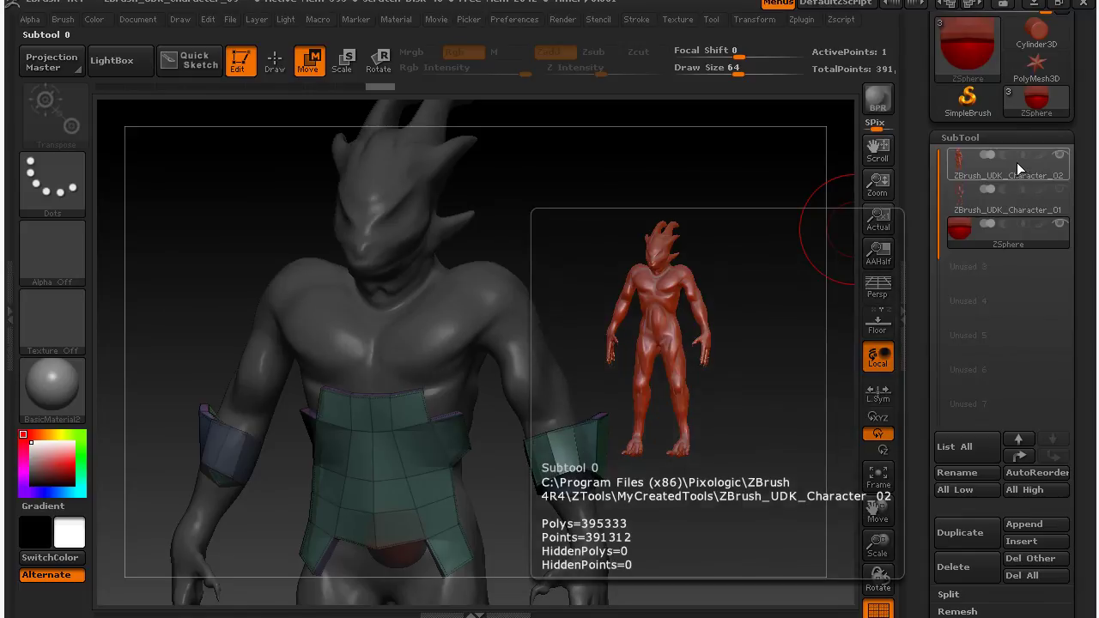
pyautogui.click(979, 167)
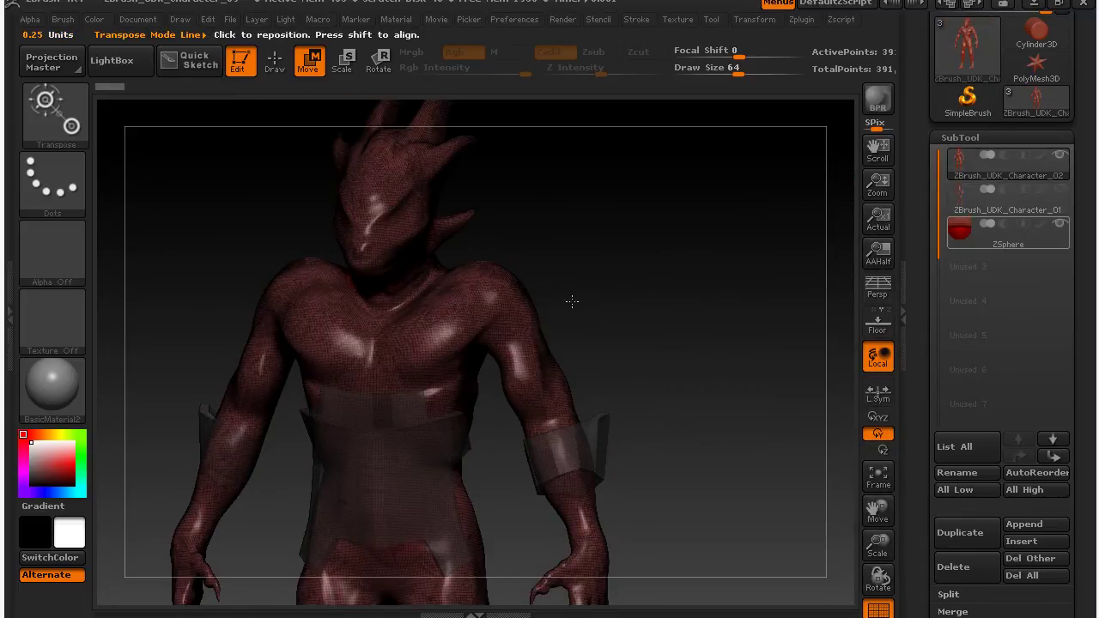
pyautogui.moveTo(706, 314)
pyautogui.mouseDown()
pyautogui.moveTo(667, 314)
pyautogui.moveTo(690, 314)
pyautogui.mouseUp()
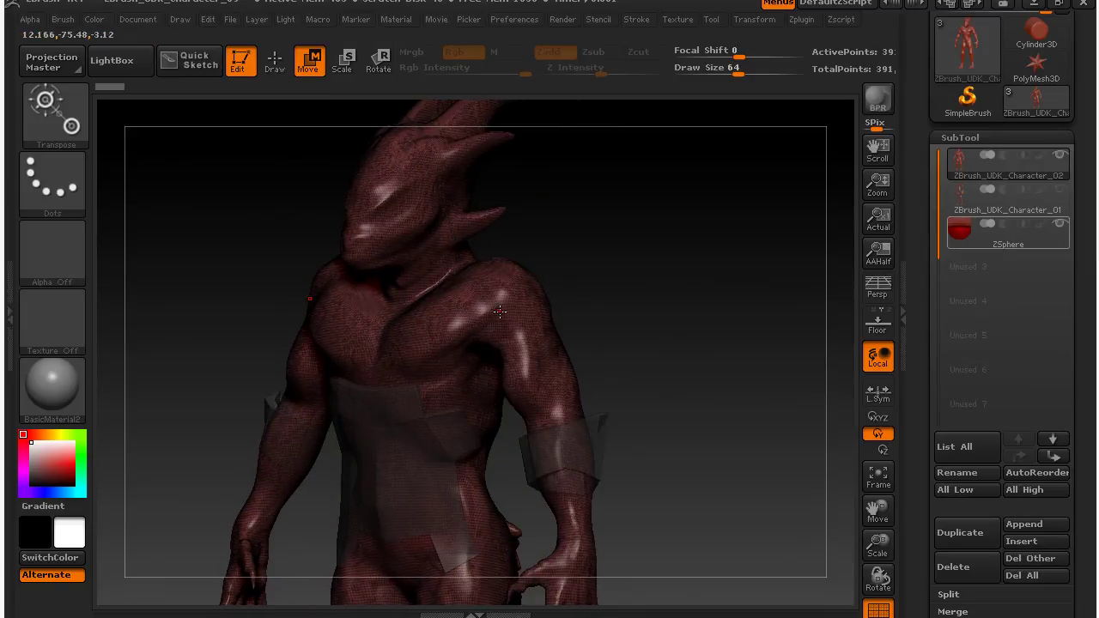
# Switch to Draw mode and mask the rounded shoulder area on the character's body
pyautogui.click(274, 60)
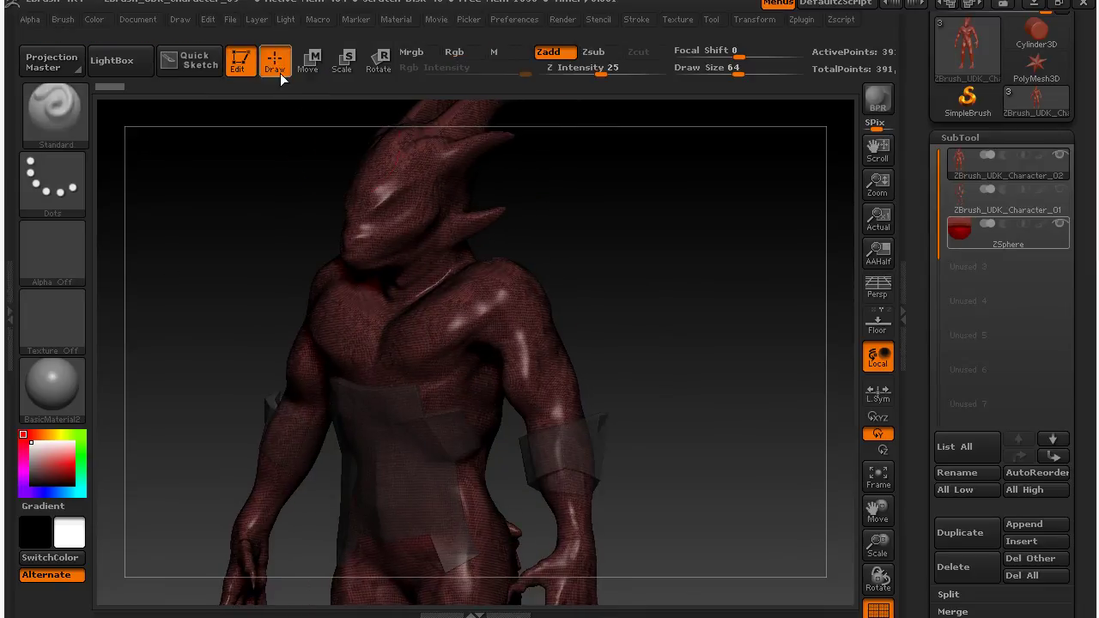
pyautogui.moveTo(618, 289)
pyautogui.keyDown('alt'); pyautogui.mouseDown()
pyautogui.moveTo(775, 292)
pyautogui.moveTo(708, 335)
pyautogui.moveTo(716, 360)
pyautogui.moveTo(633, 292)
pyautogui.moveTo(644, 284)
pyautogui.mouseUp(); pyautogui.keyUp('alt')
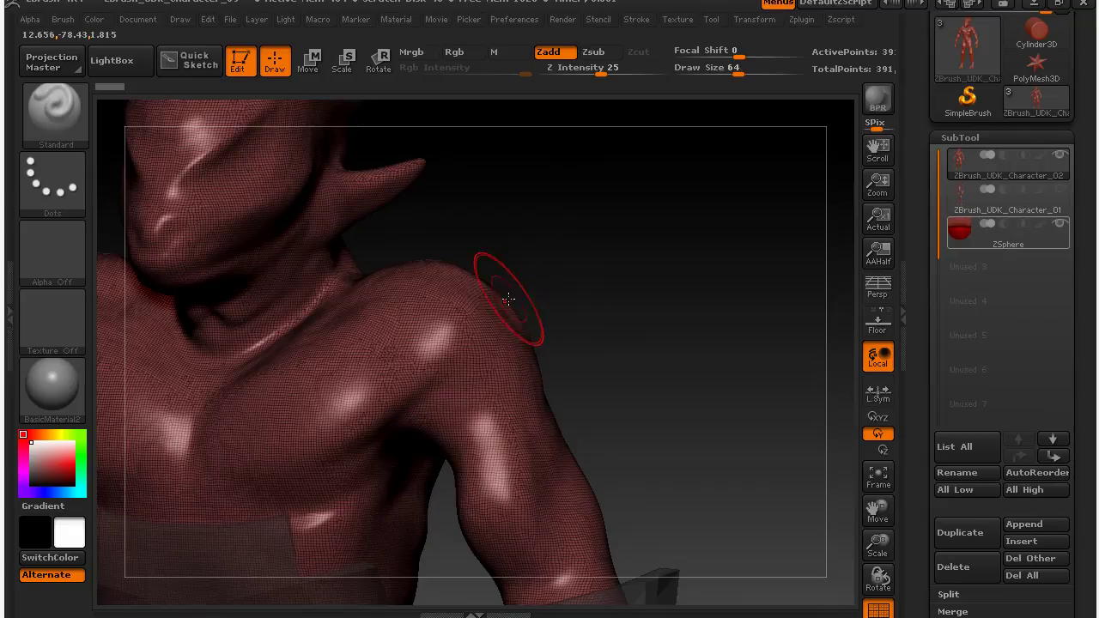
pyautogui.moveTo(417, 335)
pyautogui.keyDown('ctrl'); pyautogui.mouseDown()
pyautogui.moveTo(421, 314)
pyautogui.moveTo(474, 288)
pyautogui.mouseUp(); pyautogui.keyUp('ctrl')
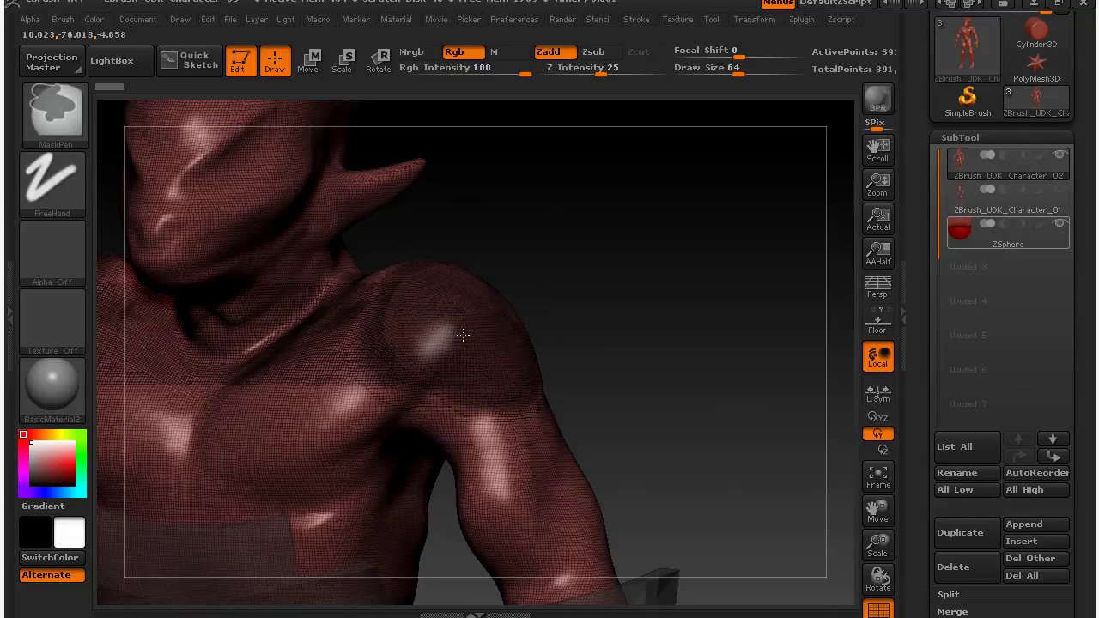
# Extract the masked shoulder areas at a thickness of 0.02 and accept the result as a new subtool
pyautogui.scroll(-5, 896, 269)
pyautogui.scroll(1, 896, 268)
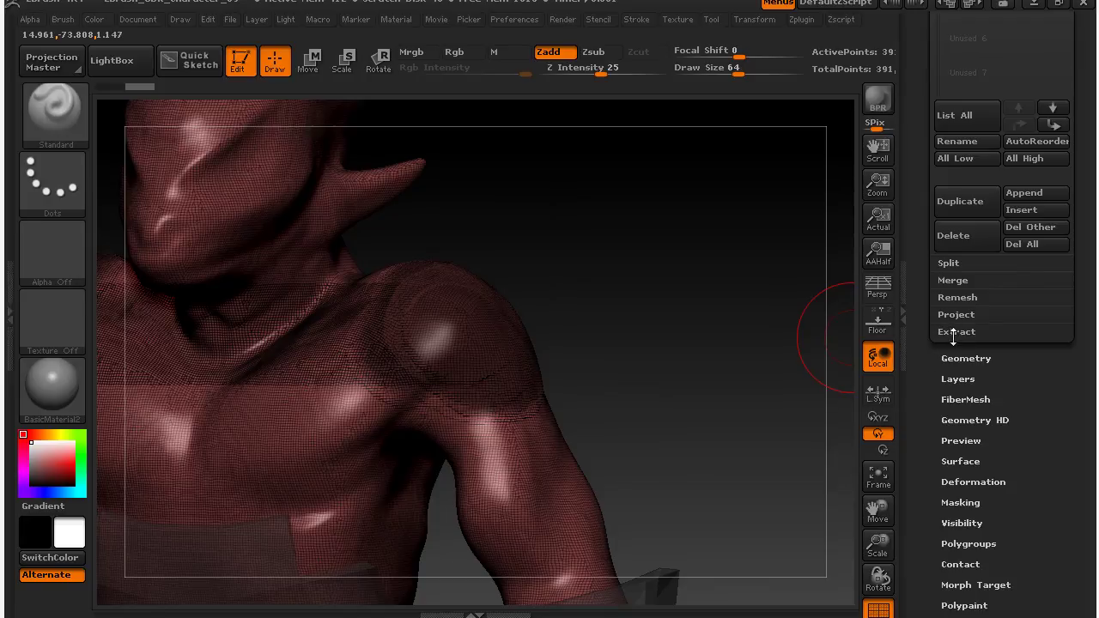
pyautogui.click(953, 335)
pyautogui.click(954, 332)
pyautogui.click(955, 333)
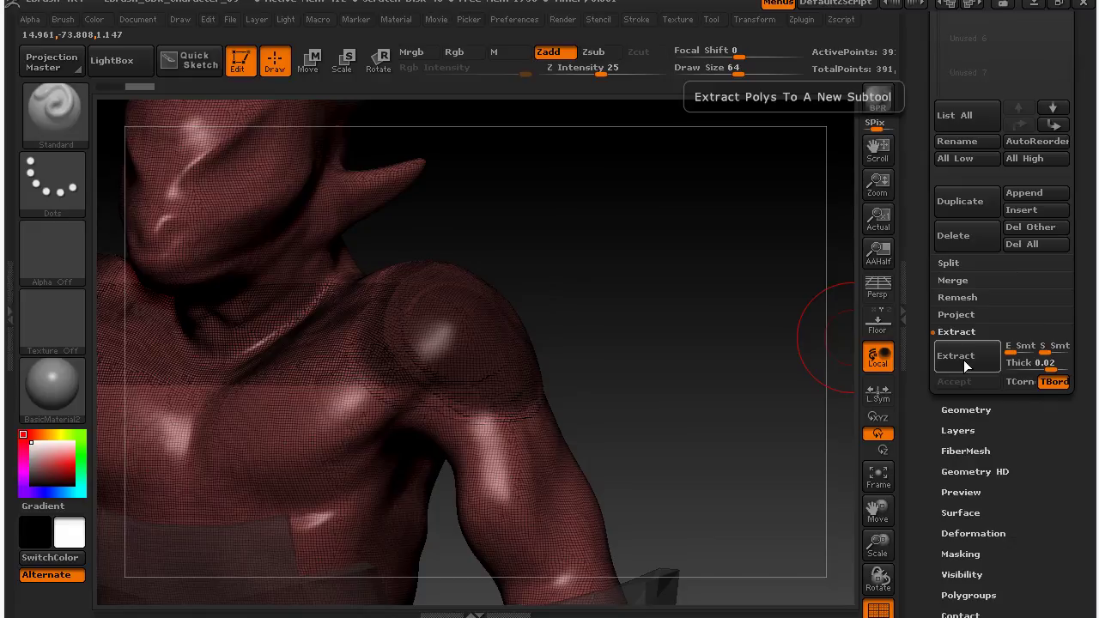
pyautogui.click(954, 332)
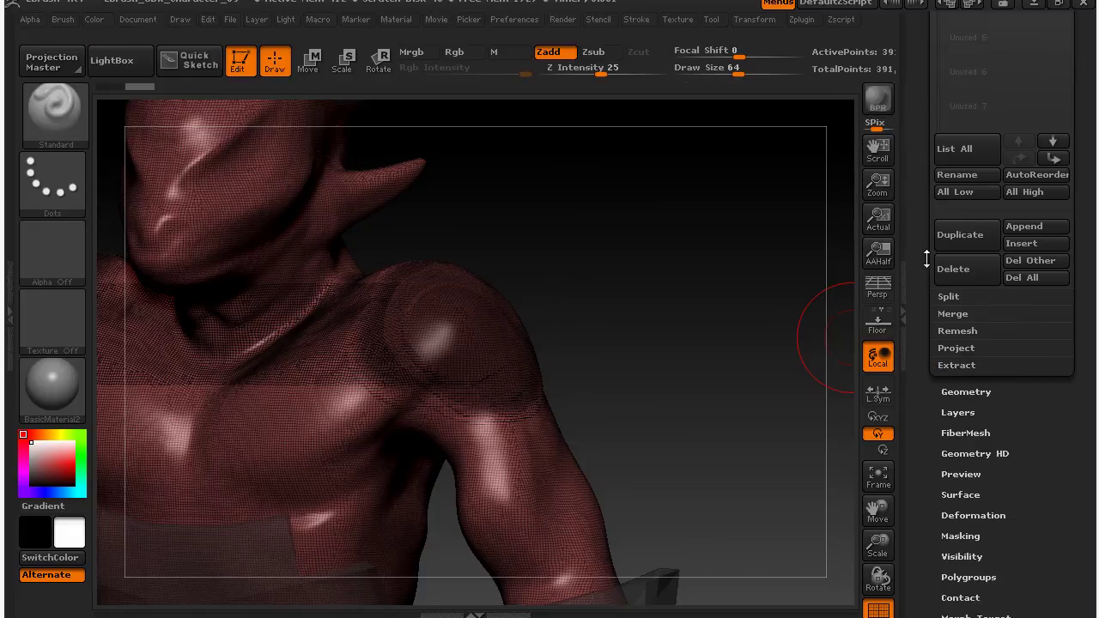
pyautogui.click(972, 340)
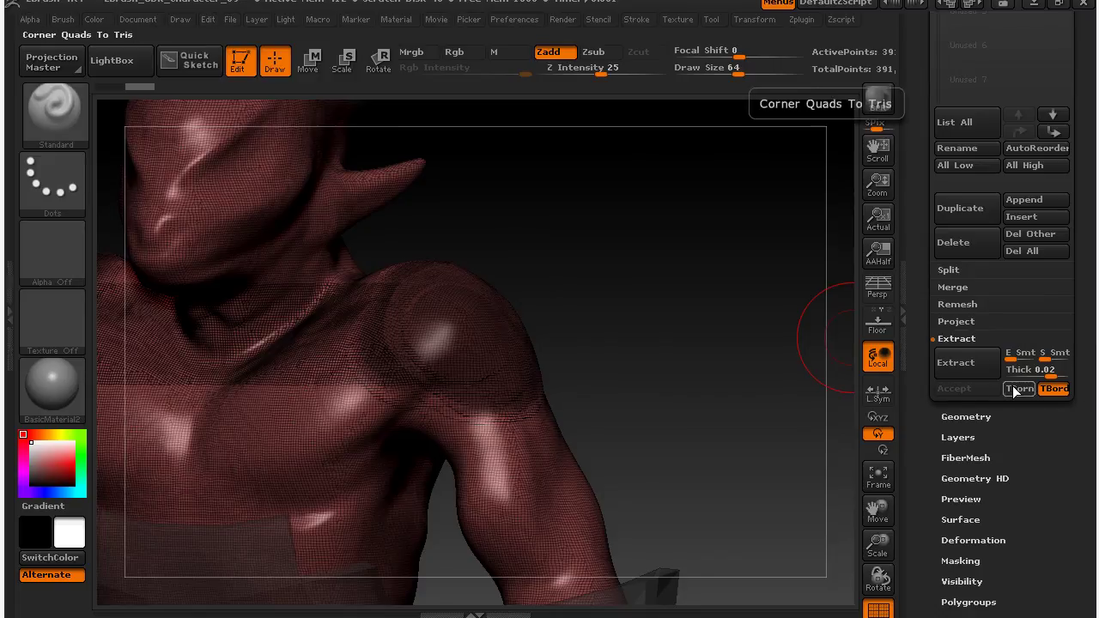
pyautogui.click(1039, 375)
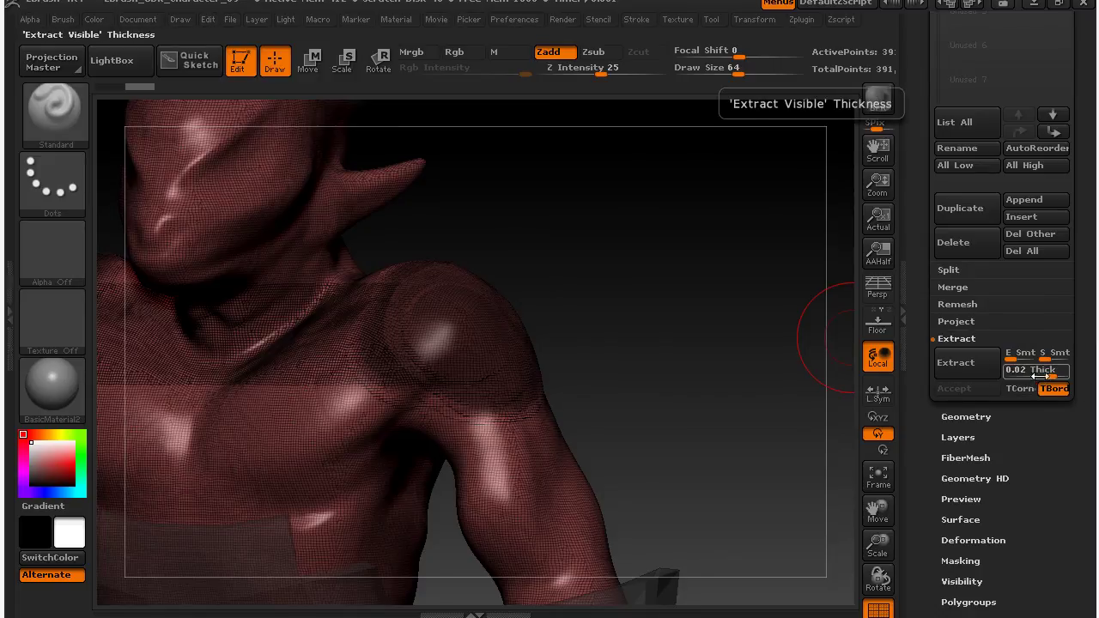
pyautogui.click(979, 371)
pyautogui.moveTo(699, 373); pyautogui.dragTo(710, 410)
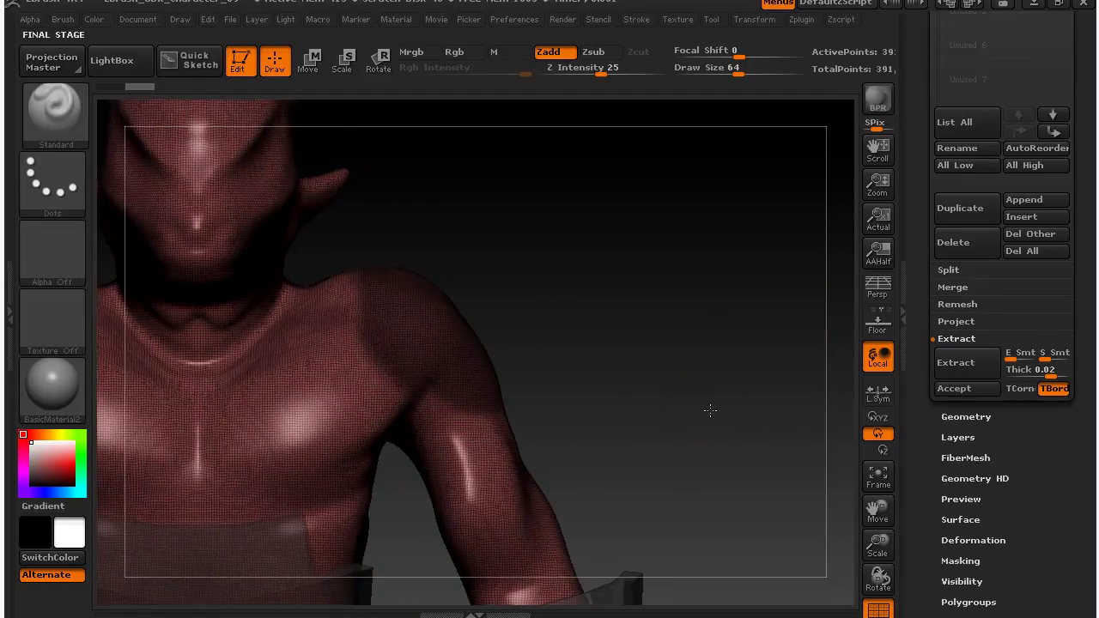
pyautogui.click(955, 363)
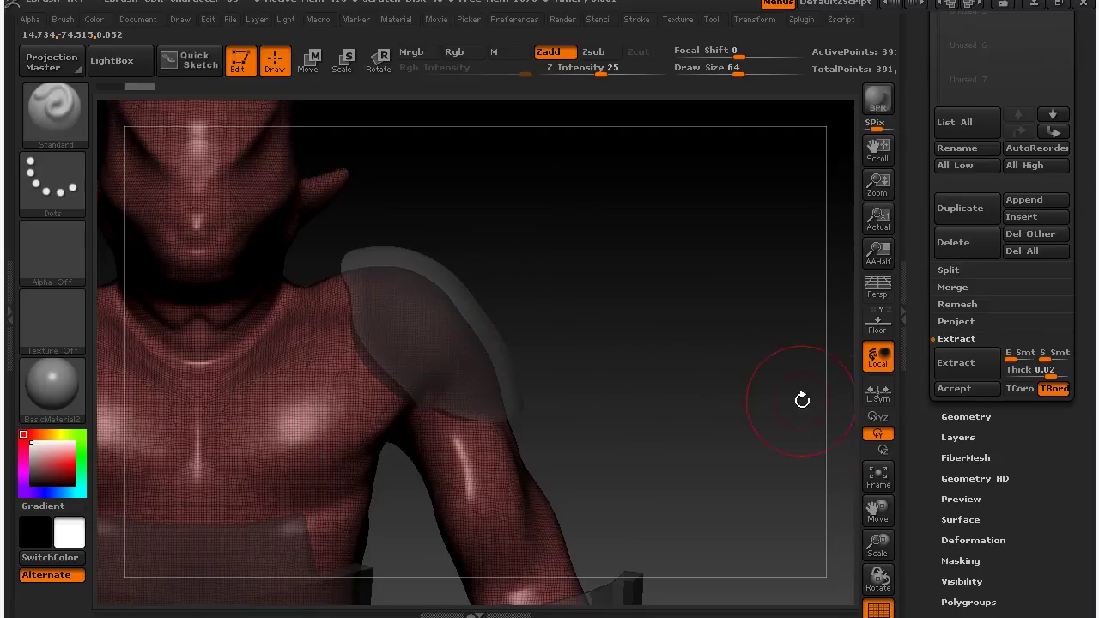
pyautogui.click(969, 389)
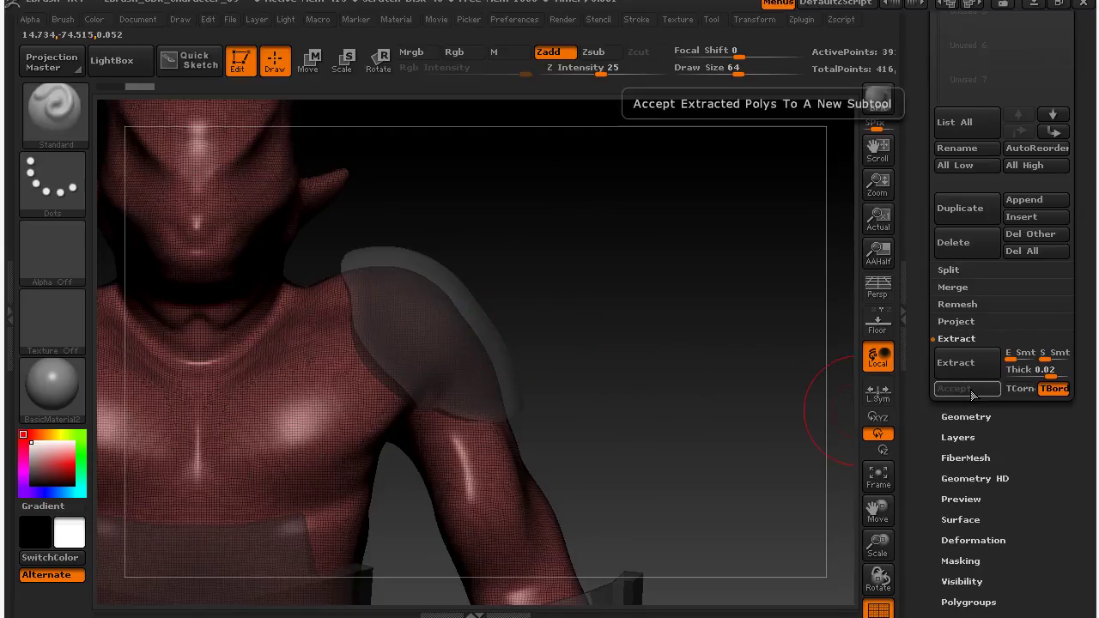
pyautogui.moveTo(720, 365)
pyautogui.mouseDown()
pyautogui.moveTo(663, 342)
pyautogui.moveTo(687, 356)
pyautogui.moveTo(673, 366)
pyautogui.moveTo(717, 363)
pyautogui.mouseUp()
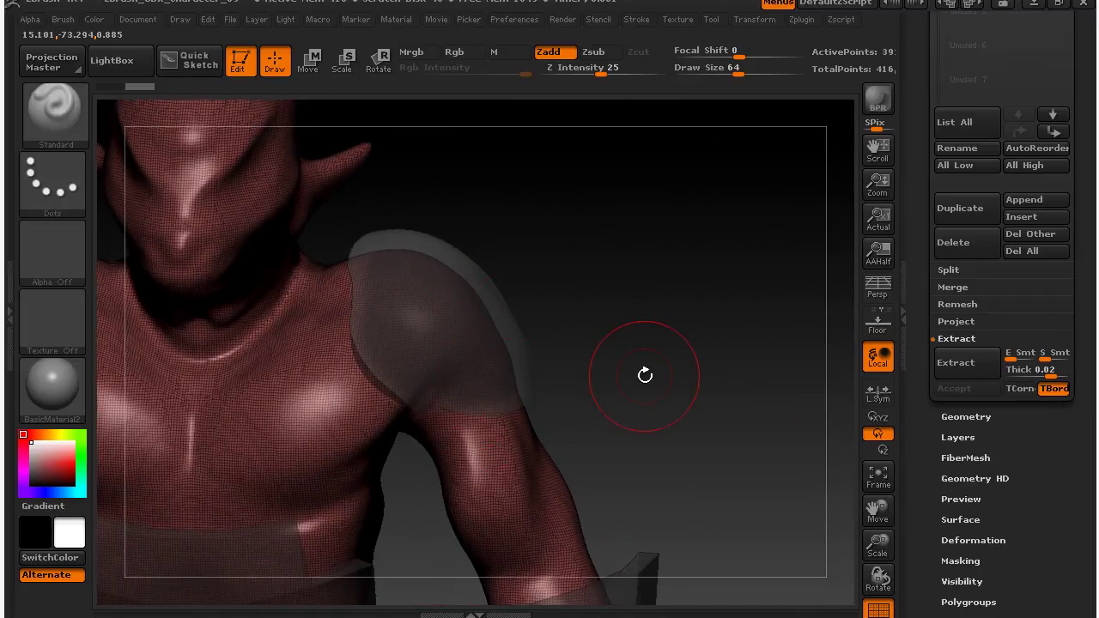
# Make the ZSphere subtool active and turn on Edit Topology, with the shoulder and upper torso in view
pyautogui.moveTo(911, 113); pyautogui.dragTo(910, 237)
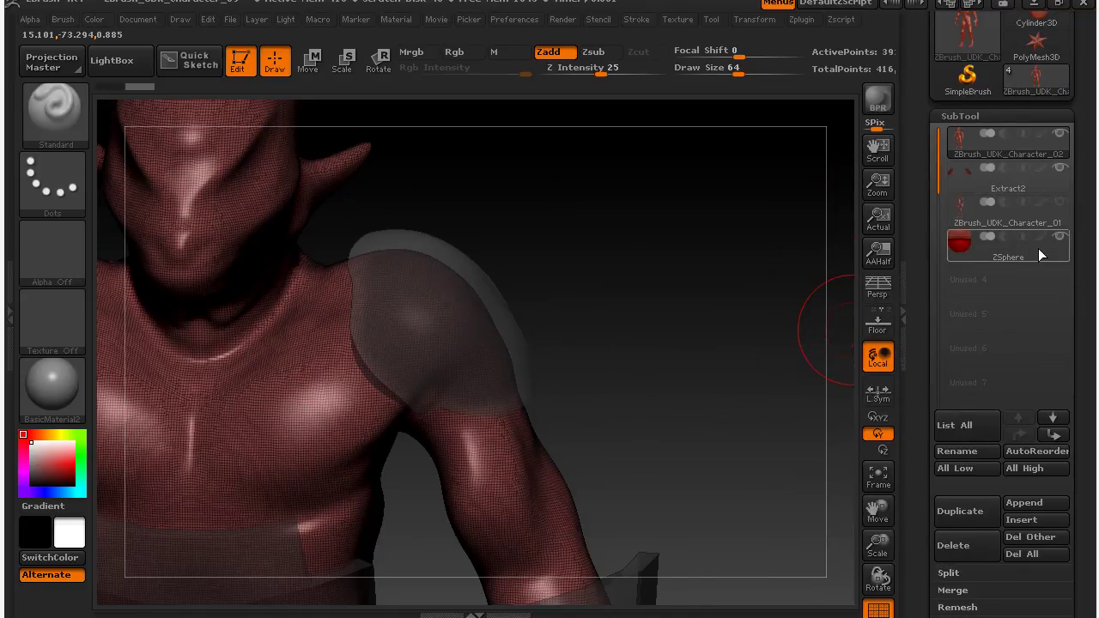
pyautogui.click(1038, 249)
pyautogui.keyDown('alt'); pyautogui.moveTo(753, 498); pyautogui.dragTo(748, 203); pyautogui.keyUp('alt')
pyautogui.moveTo(925, 523); pyautogui.dragTo(910, 321)
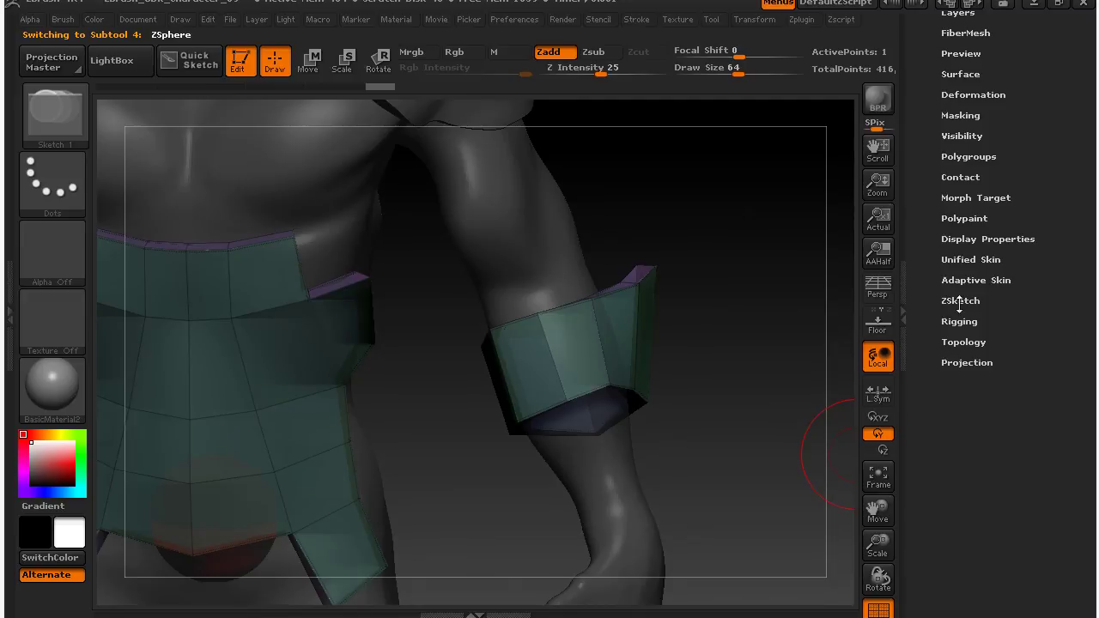
pyautogui.click(963, 341)
pyautogui.click(992, 359)
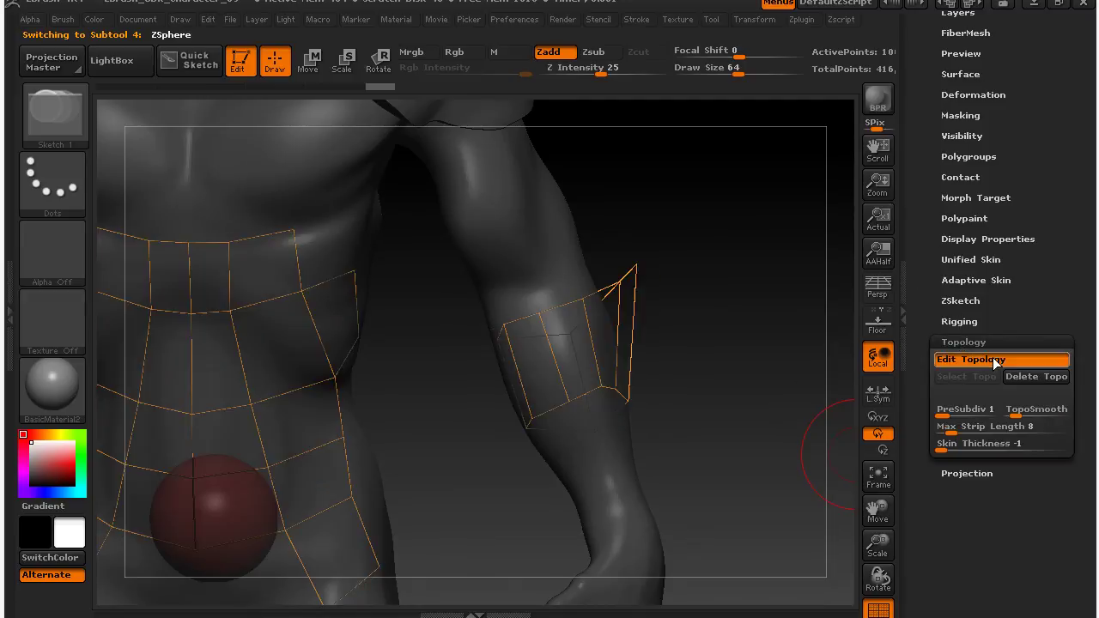
pyautogui.moveTo(778, 298); pyautogui.dragTo(788, 441)
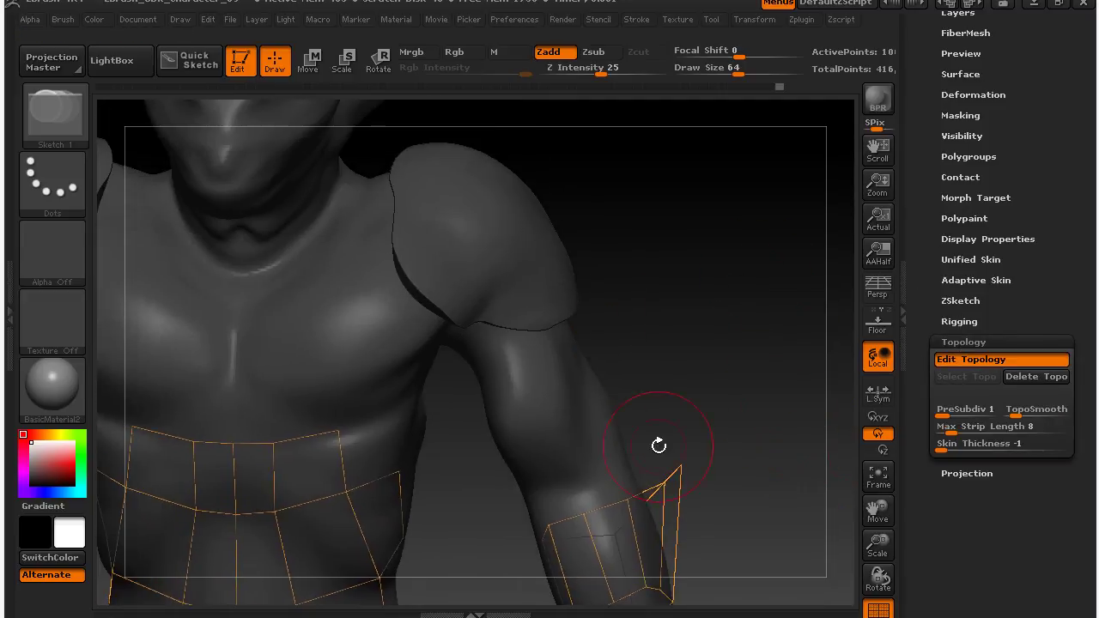
# Draw topology edges from the torso mesh's upper corner across the chest and up the extracted shoulder pad's inner edge
pyautogui.press('ctrl')
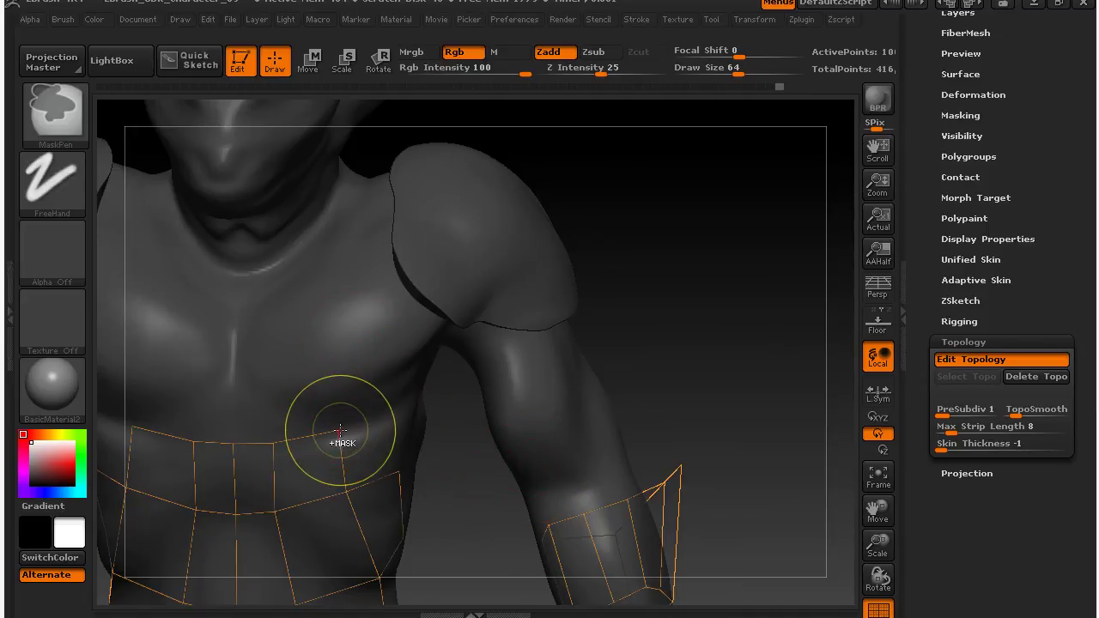
pyautogui.keyDown('ctrl'); pyautogui.click(338, 432); pyautogui.keyUp('ctrl')
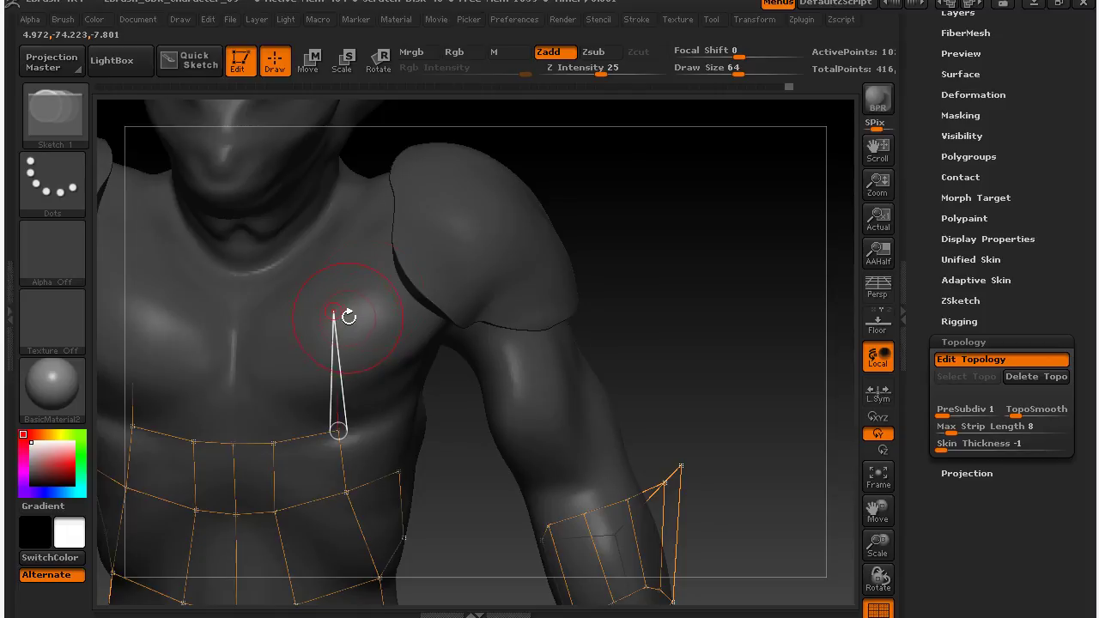
pyautogui.click(333, 312)
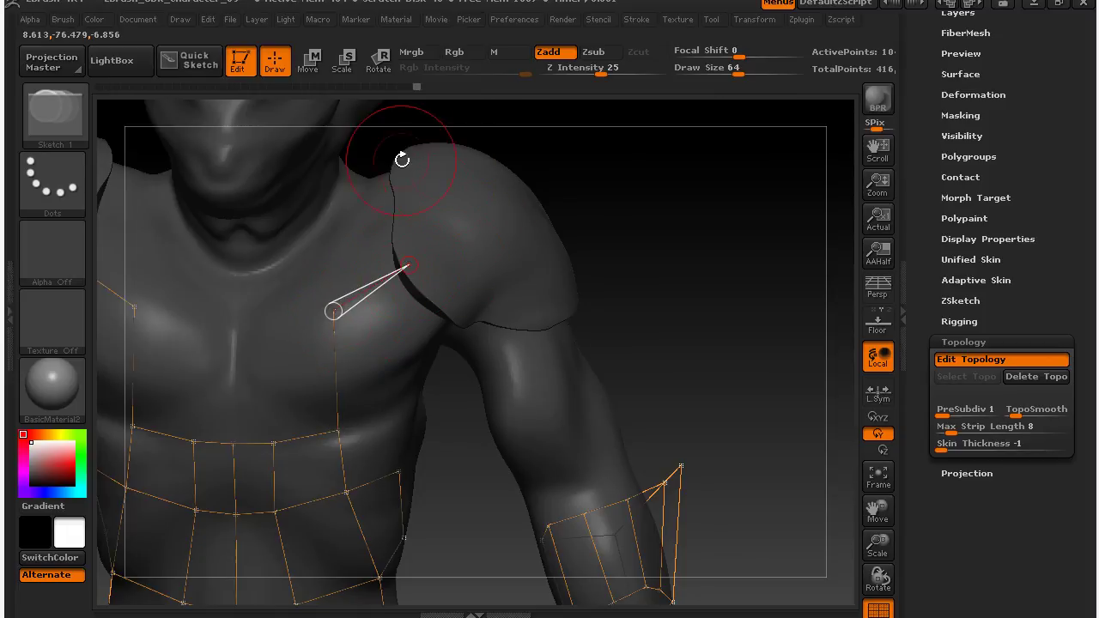
pyautogui.click(403, 214)
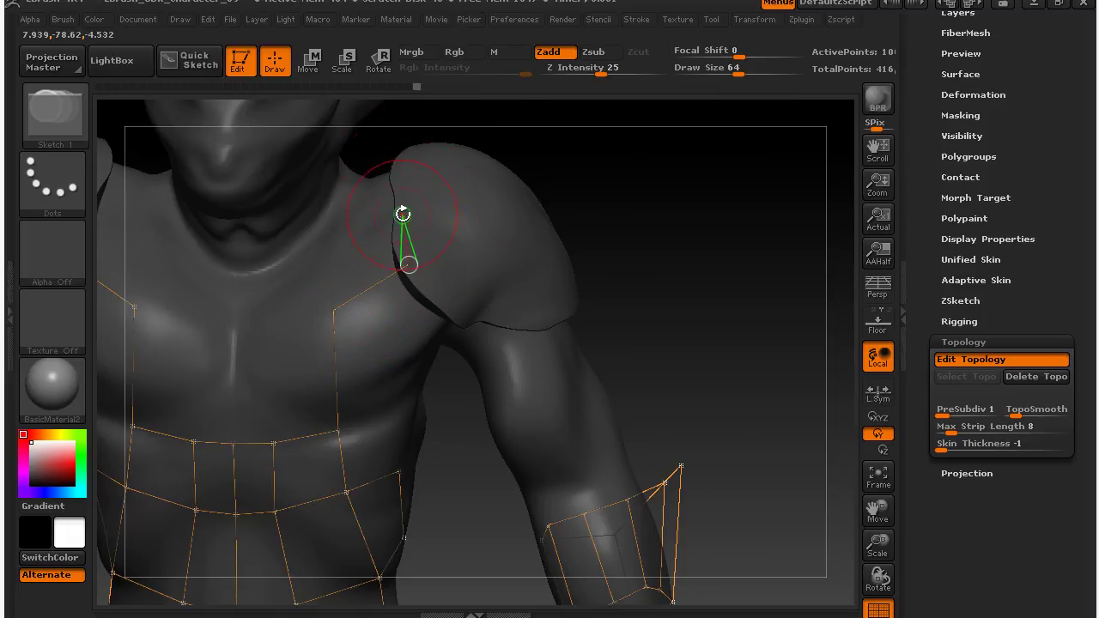
pyautogui.click(404, 163)
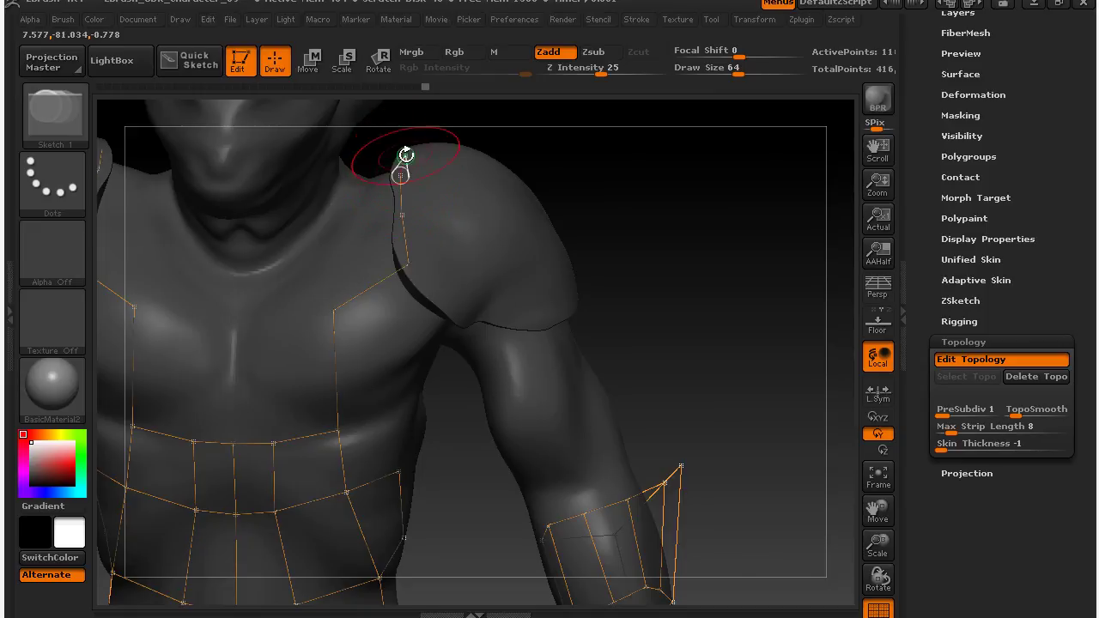
# Delete the topology point on the chest that links the torso mesh to the shoulder edge line
pyautogui.moveTo(687, 232); pyautogui.dragTo(535, 321)
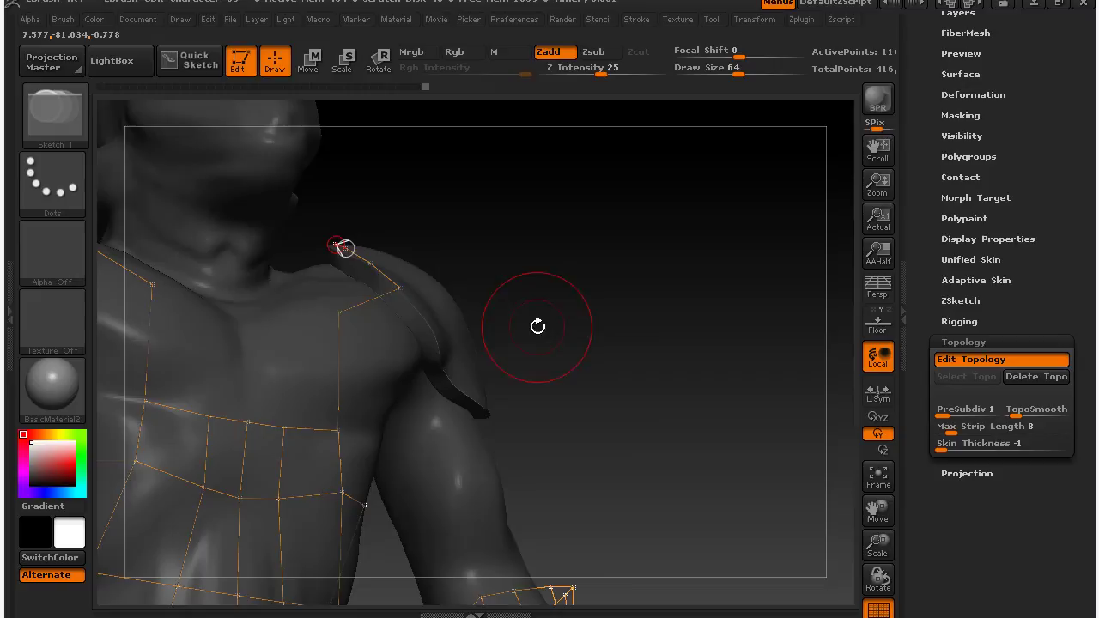
pyautogui.keyDown('alt'); pyautogui.click(343, 311); pyautogui.keyUp('alt')
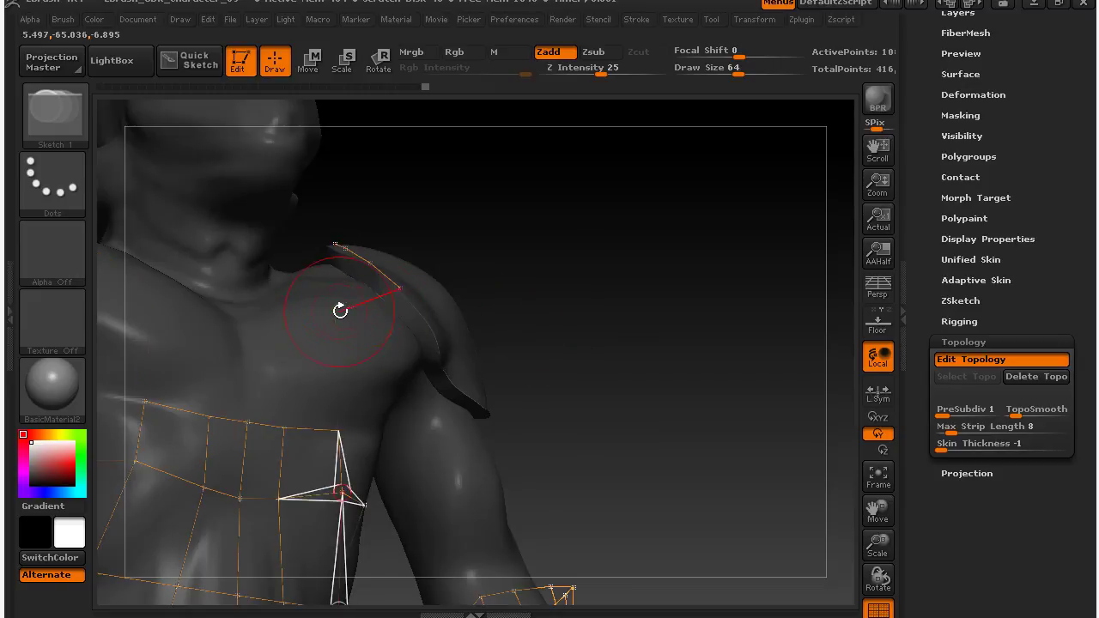
pyautogui.moveTo(585, 266); pyautogui.dragTo(347, 425)
pyautogui.moveTo(510, 383); pyautogui.dragTo(555, 391)
# Add a second line of topology points on the shoulder pad and connect it across to form a strip of quads
pyautogui.moveTo(916, 187)
pyautogui.mouseDown()
pyautogui.moveTo(927, 397)
pyautogui.moveTo(926, 276)
pyautogui.mouseUp()
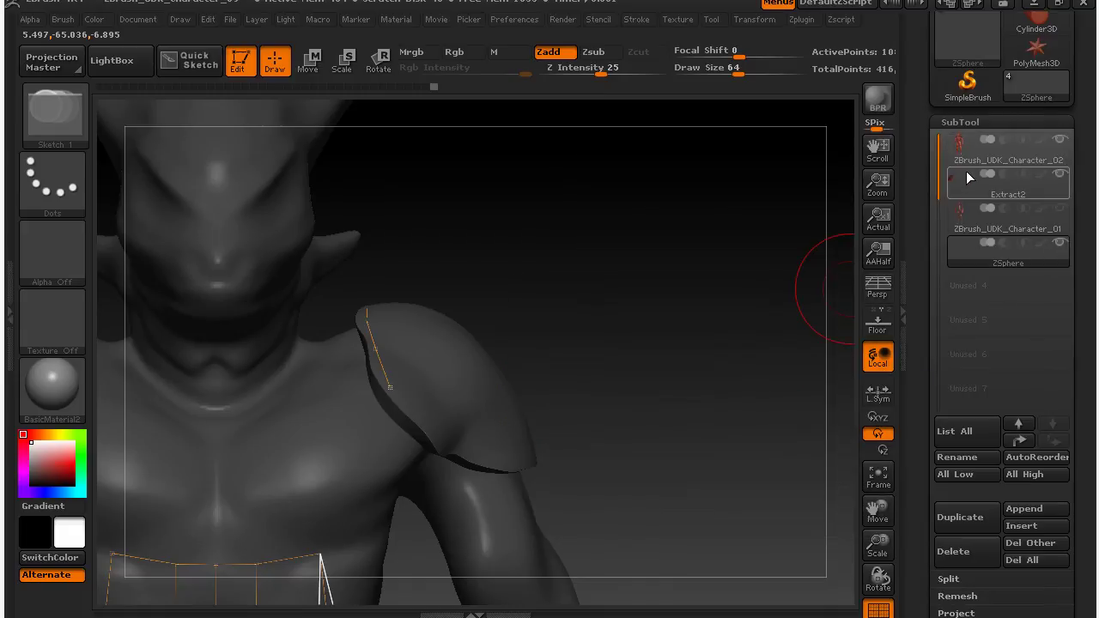
pyautogui.moveTo(1020, 163)
pyautogui.moveTo(684, 443); pyautogui.dragTo(686, 489)
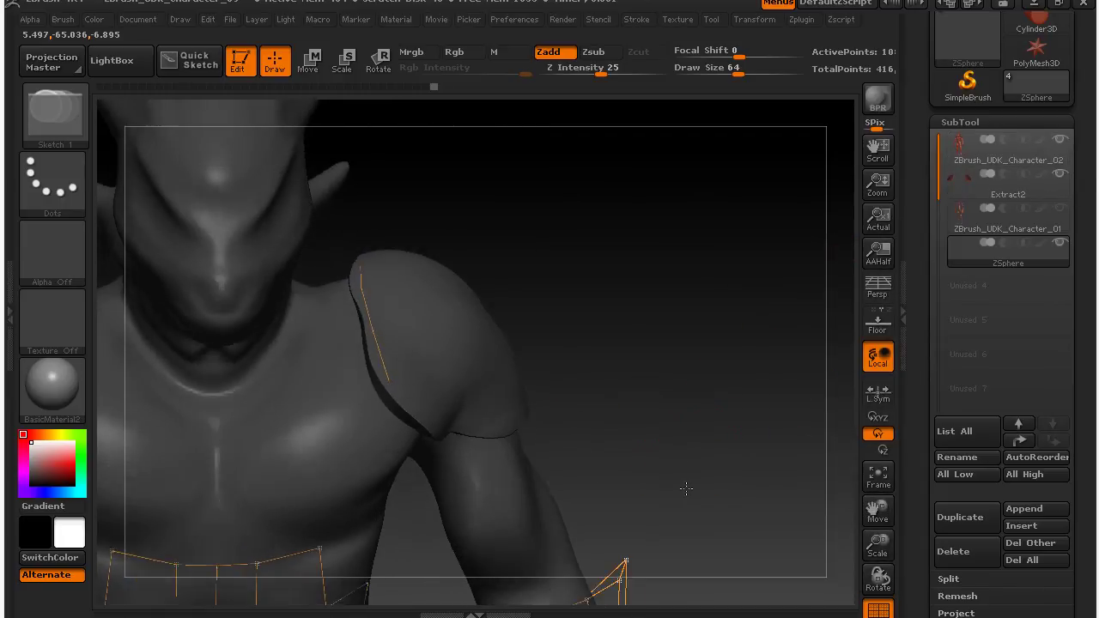
pyautogui.keyDown('ctrl'); pyautogui.click(361, 264); pyautogui.keyUp('ctrl')
pyautogui.click(387, 261)
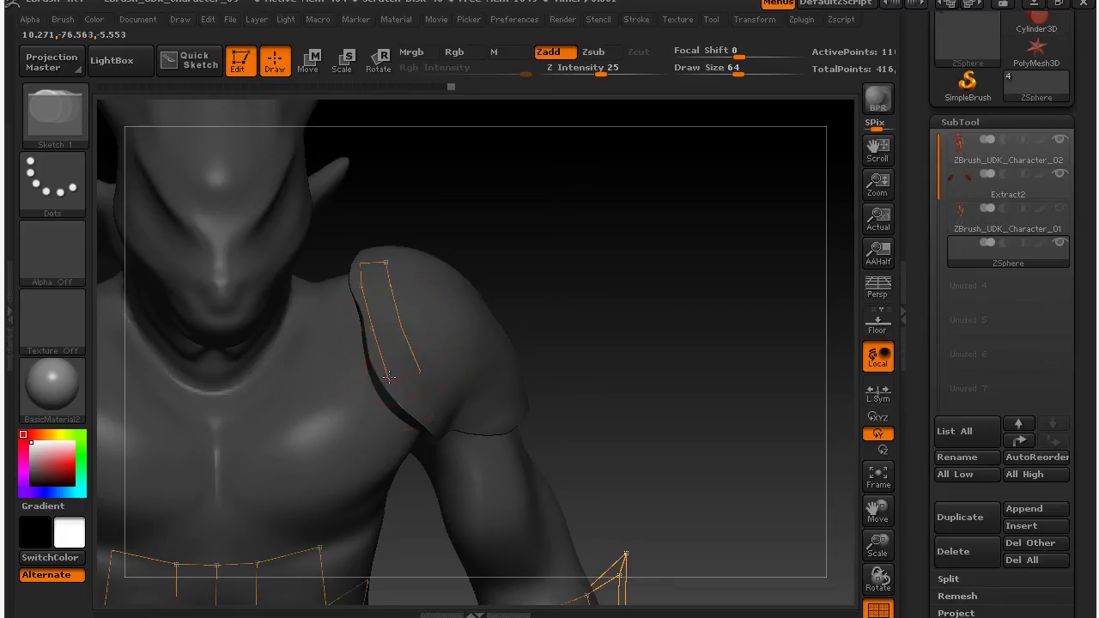
pyautogui.press('shift')
pyautogui.keyDown('shift'); pyautogui.click(375, 329); pyautogui.keyUp('shift')
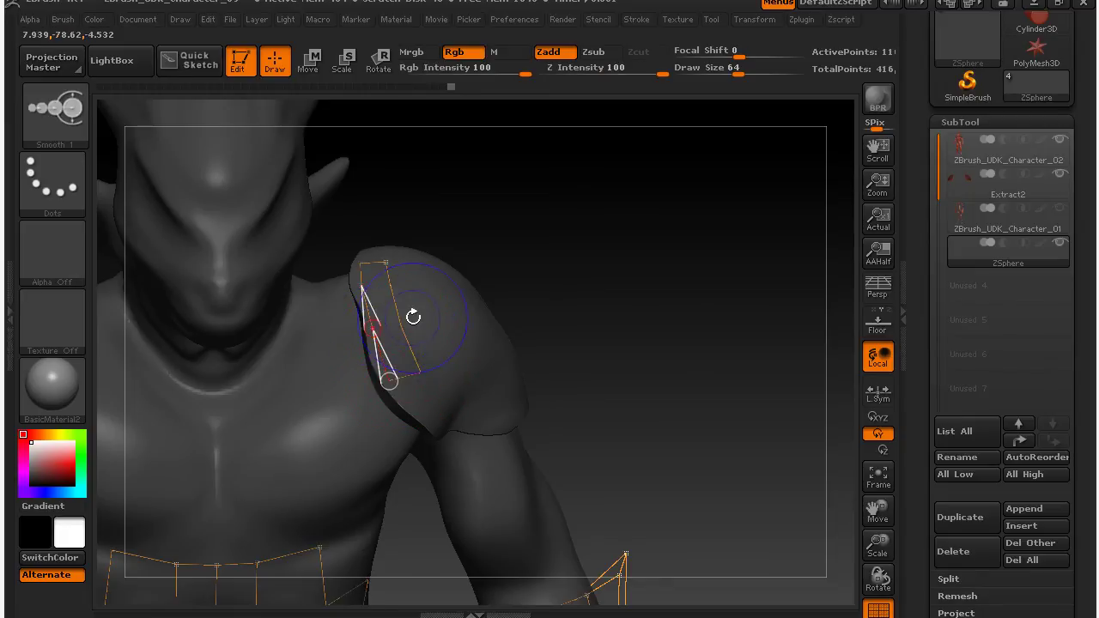
pyautogui.click(400, 325)
pyautogui.keyDown('shift'); pyautogui.click(387, 283); pyautogui.keyUp('shift')
pyautogui.press('ctrl')
pyautogui.press('shift')
# Hide the Extract2 shoulder pad subtool to expose the shoulder topology against the bare body
pyautogui.moveTo(544, 275)
pyautogui.mouseDown()
pyautogui.moveTo(638, 223)
pyautogui.moveTo(675, 228)
pyautogui.moveTo(636, 249)
pyautogui.mouseUp()
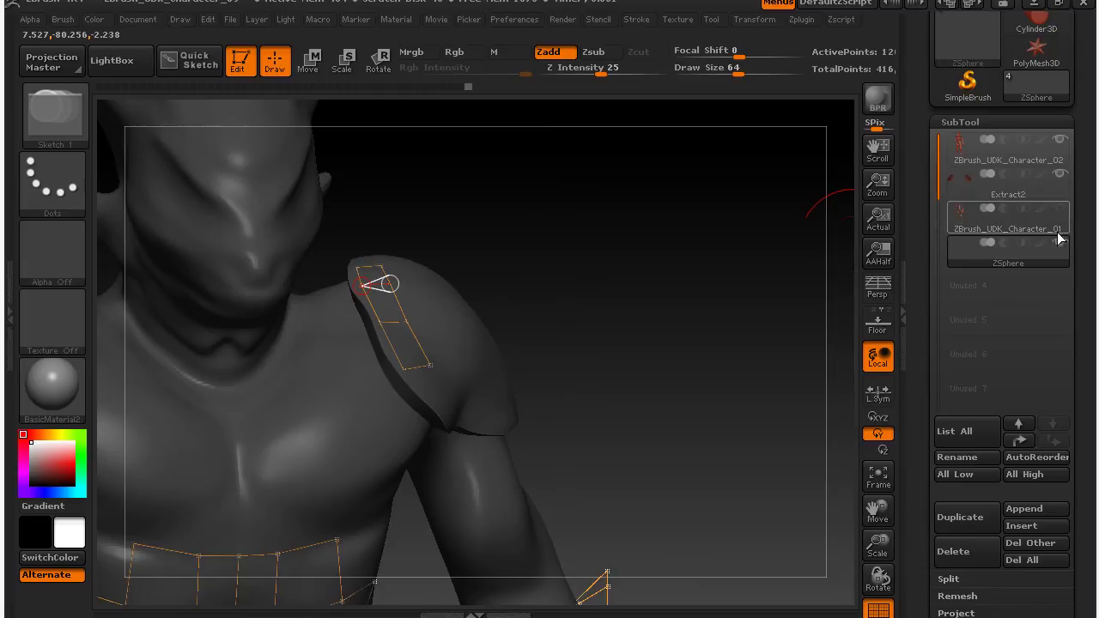
pyautogui.click(1062, 176)
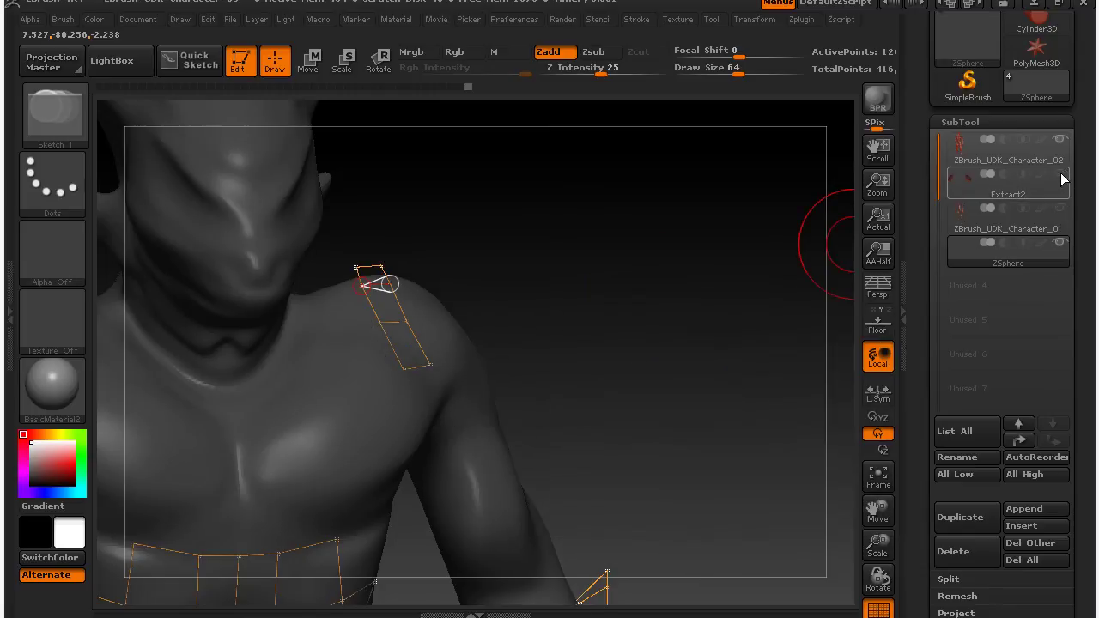
# Draw a separate three-point topology line on the bare shoulder beside the neck-facing side of the existing quad strip
pyautogui.moveTo(618, 289)
pyautogui.mouseDown()
pyautogui.moveTo(584, 202)
pyautogui.moveTo(643, 304)
pyautogui.moveTo(609, 285)
pyautogui.mouseUp()
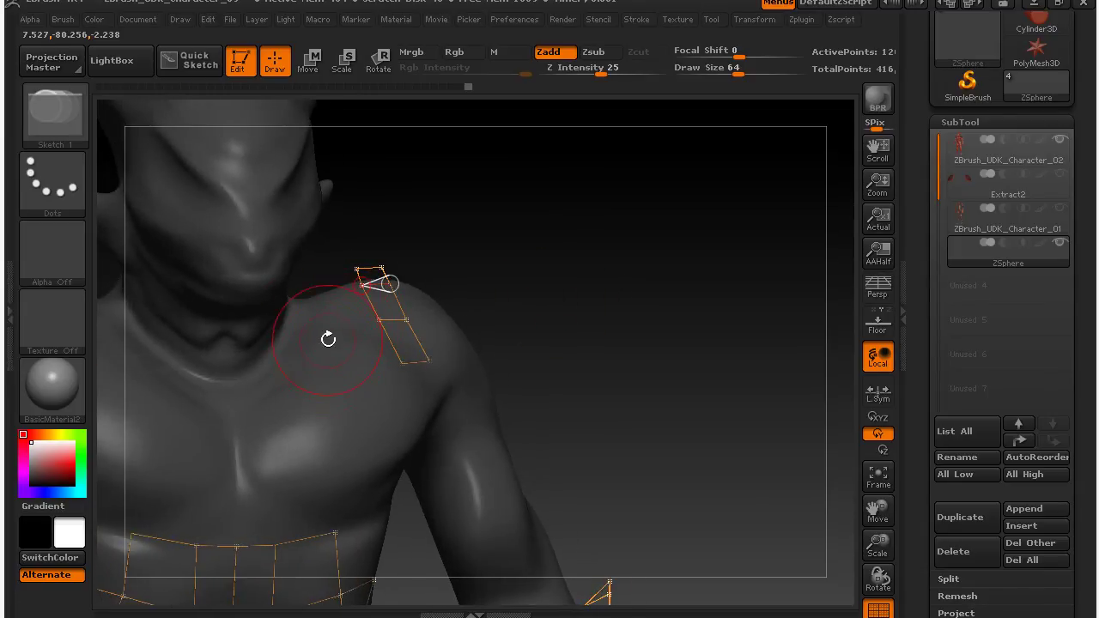
pyautogui.press('ctrl')
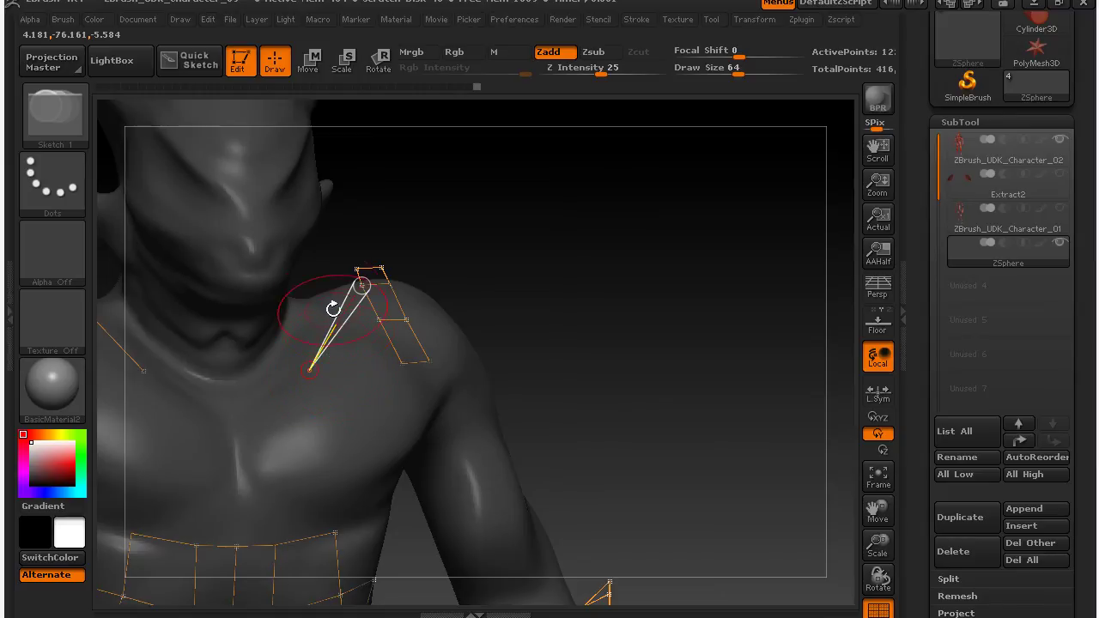
pyautogui.moveTo(536, 272); pyautogui.dragTo(539, 327)
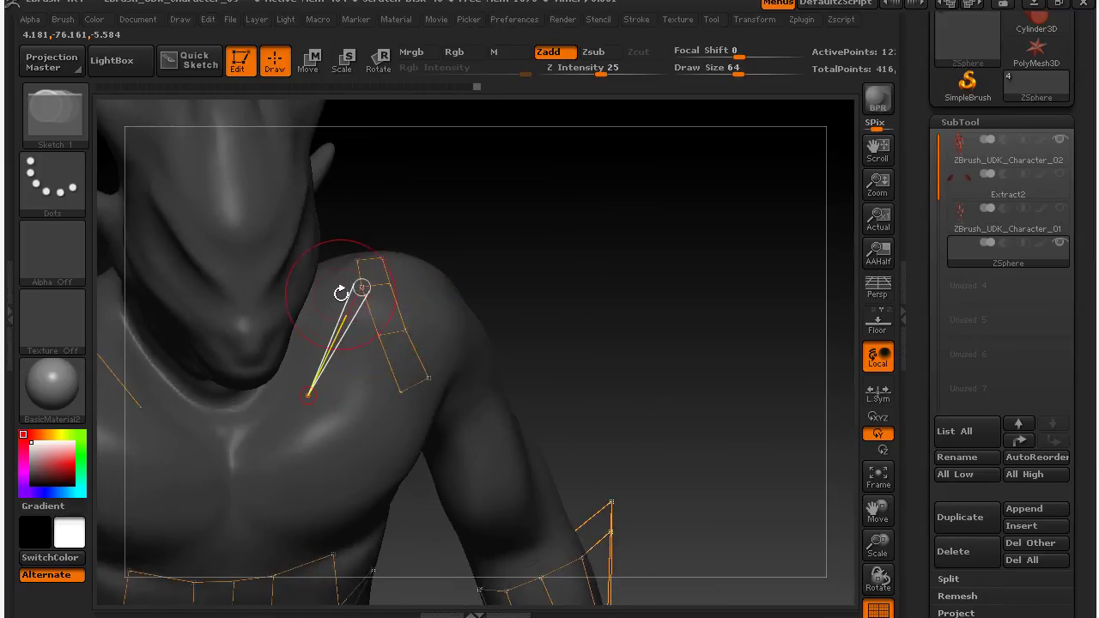
pyautogui.press('ctrl')
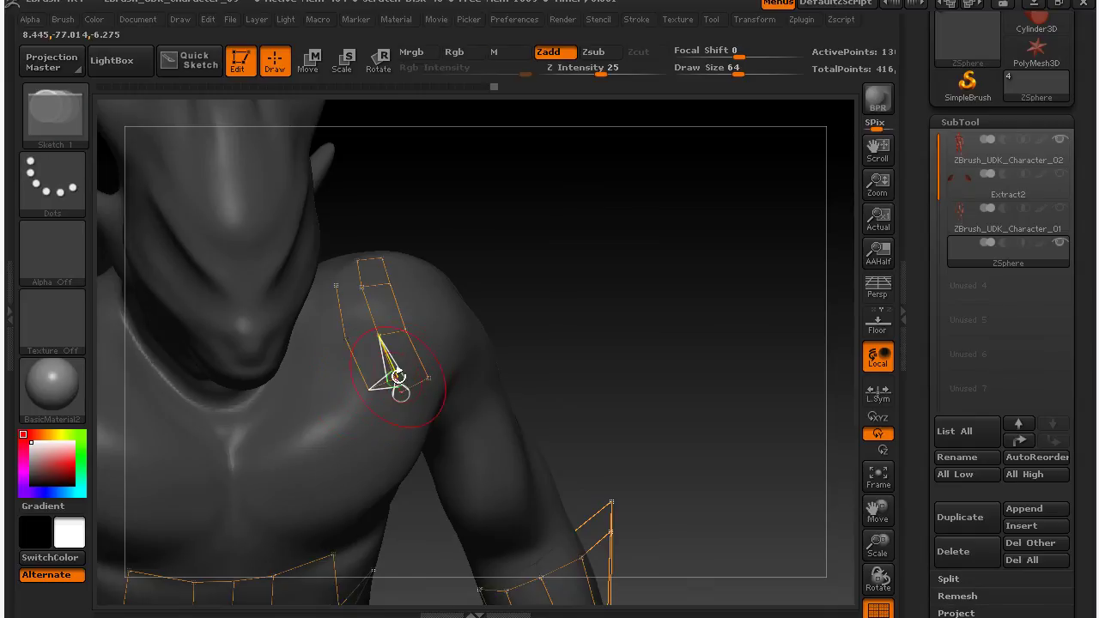
pyautogui.moveTo(633, 351)
pyautogui.mouseDown()
pyautogui.moveTo(578, 275)
pyautogui.moveTo(659, 254)
pyautogui.moveTo(626, 255)
pyautogui.mouseUp()
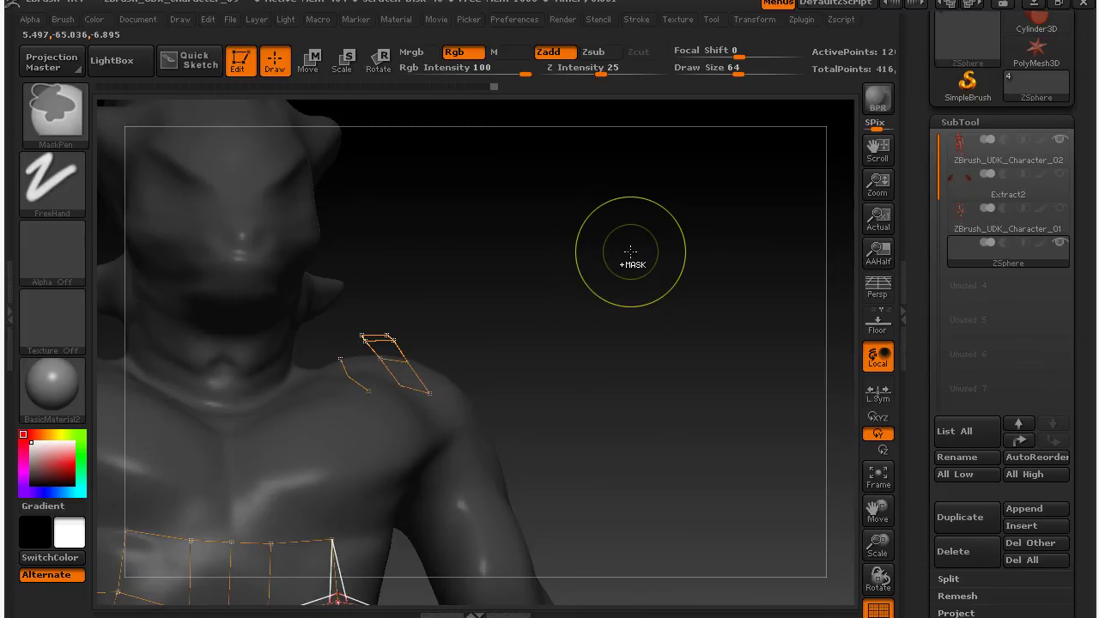
pyautogui.moveTo(530, 330); pyautogui.dragTo(611, 361)
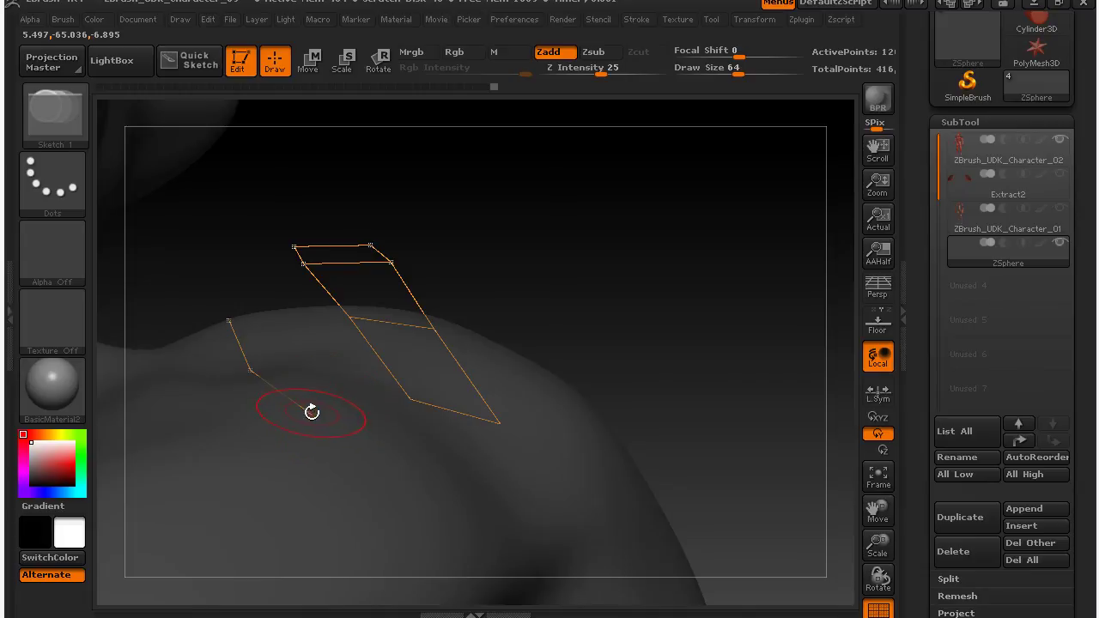
# Extend the new topology line across beneath the strip, back up the shoulder, and across the upper end to close a loop
pyautogui.press('ctrl')
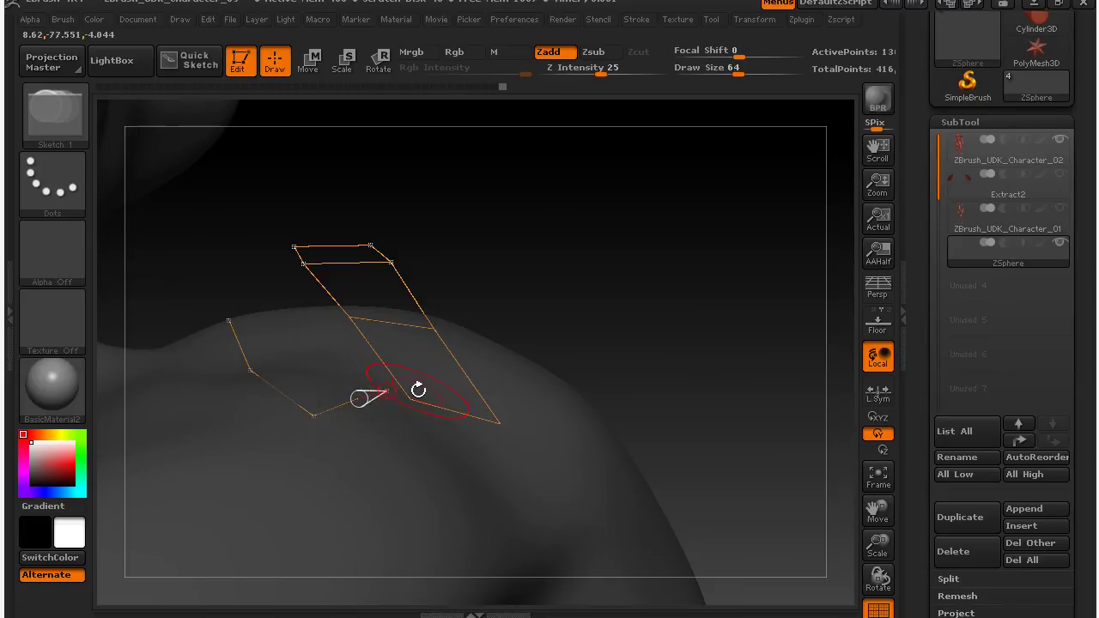
pyautogui.moveTo(596, 307)
pyautogui.mouseDown()
pyautogui.moveTo(586, 238)
pyautogui.moveTo(603, 331)
pyautogui.moveTo(623, 359)
pyautogui.moveTo(599, 363)
pyautogui.mouseUp()
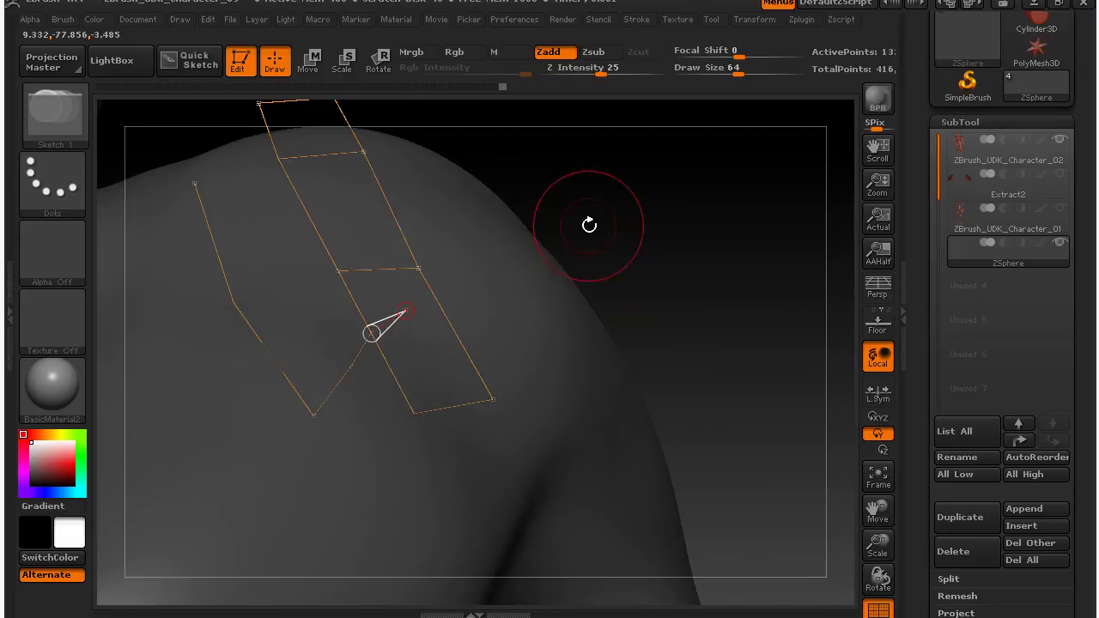
pyautogui.moveTo(643, 186)
pyautogui.mouseDown()
pyautogui.moveTo(668, 374)
pyautogui.moveTo(640, 339)
pyautogui.mouseUp()
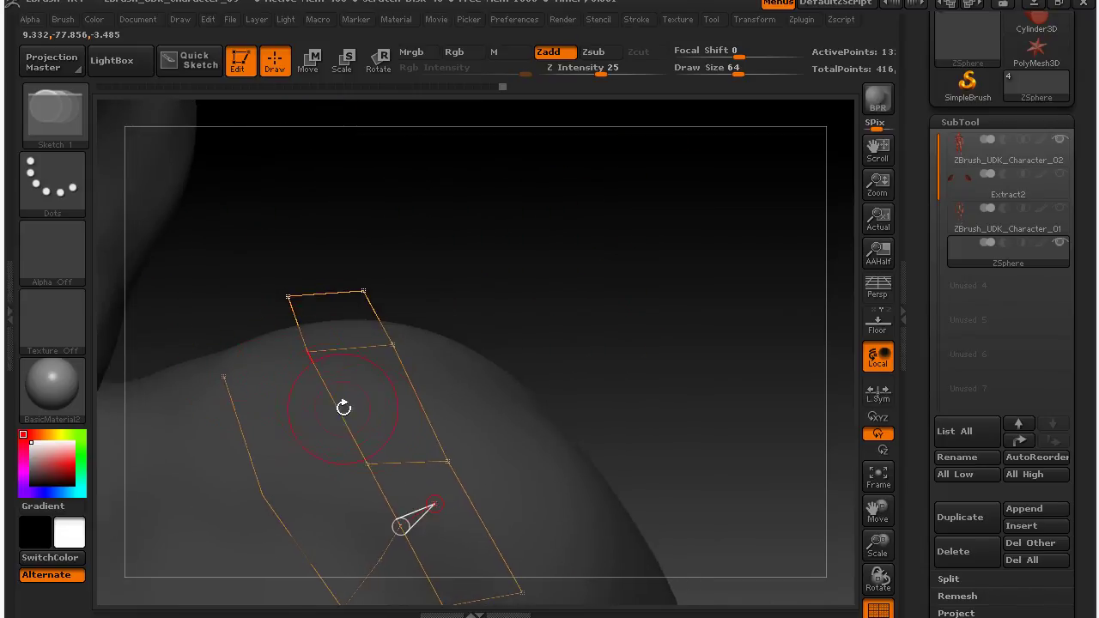
pyautogui.click(385, 420)
pyautogui.click(355, 370)
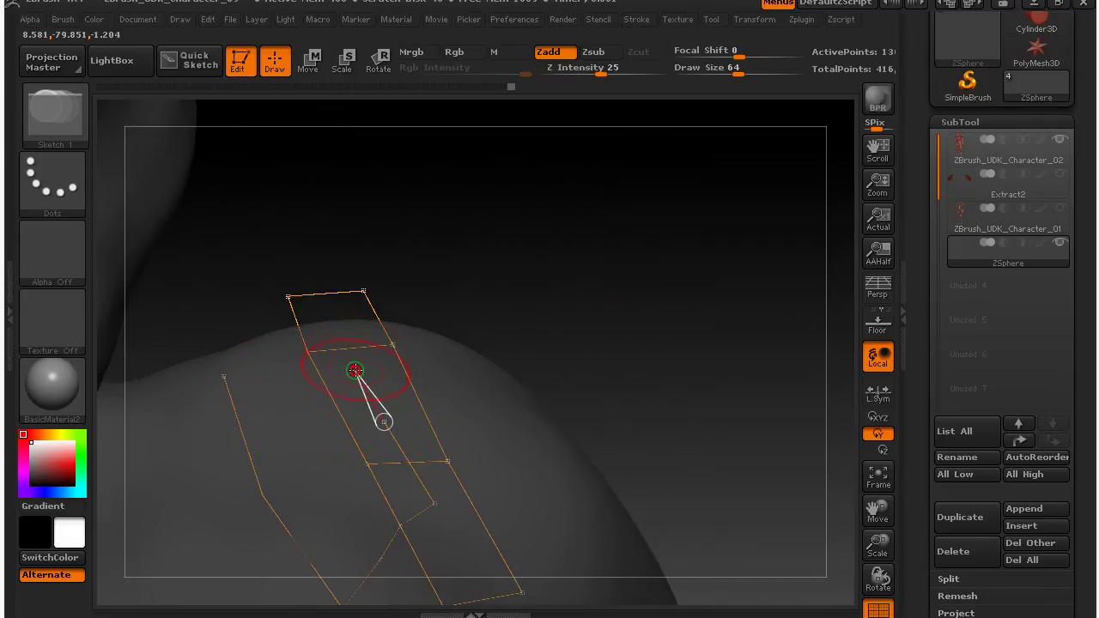
pyautogui.click(237, 378)
pyautogui.moveTo(693, 429)
pyautogui.mouseDown()
pyautogui.moveTo(625, 314)
pyautogui.moveTo(654, 345)
pyautogui.moveTo(656, 311)
pyautogui.moveTo(675, 341)
pyautogui.mouseUp()
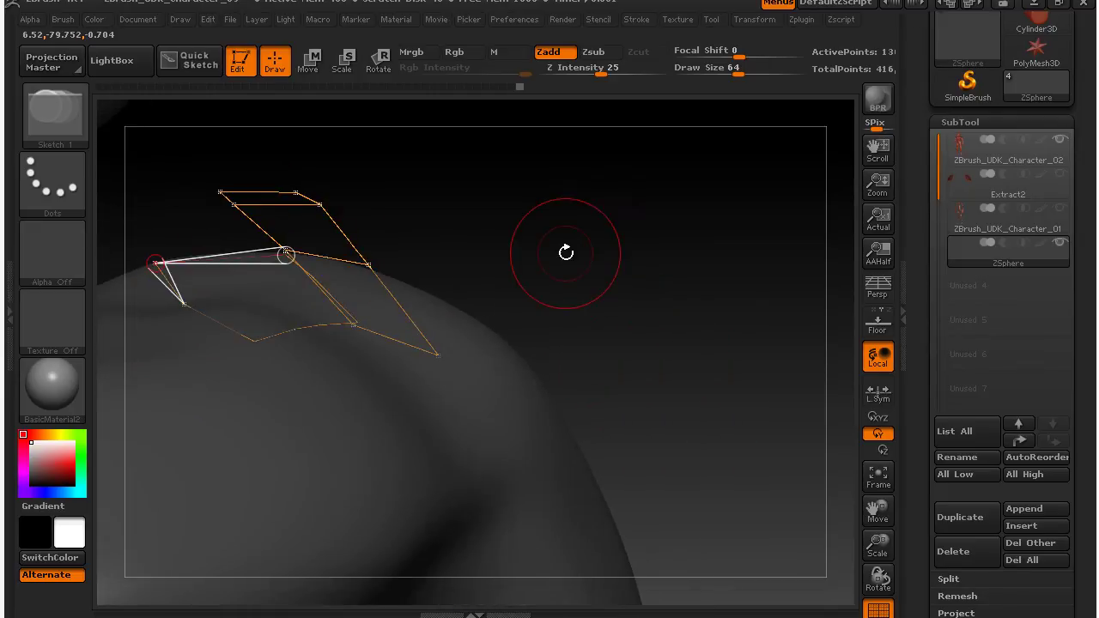
pyautogui.moveTo(498, 226)
pyautogui.mouseDown()
pyautogui.moveTo(581, 275)
pyautogui.moveTo(622, 262)
pyautogui.moveTo(636, 341)
pyautogui.mouseUp()
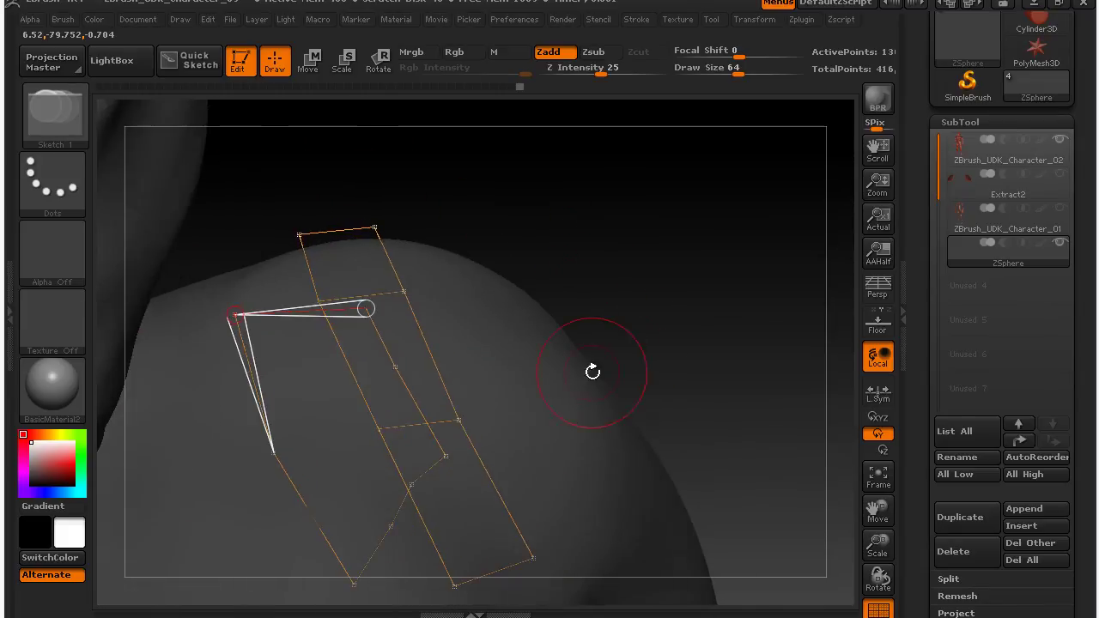
# Divide the closed shoulder outline lengthwise with two intermediate lines of topology points running from its lower edge to its upper edge
pyautogui.click(391, 526)
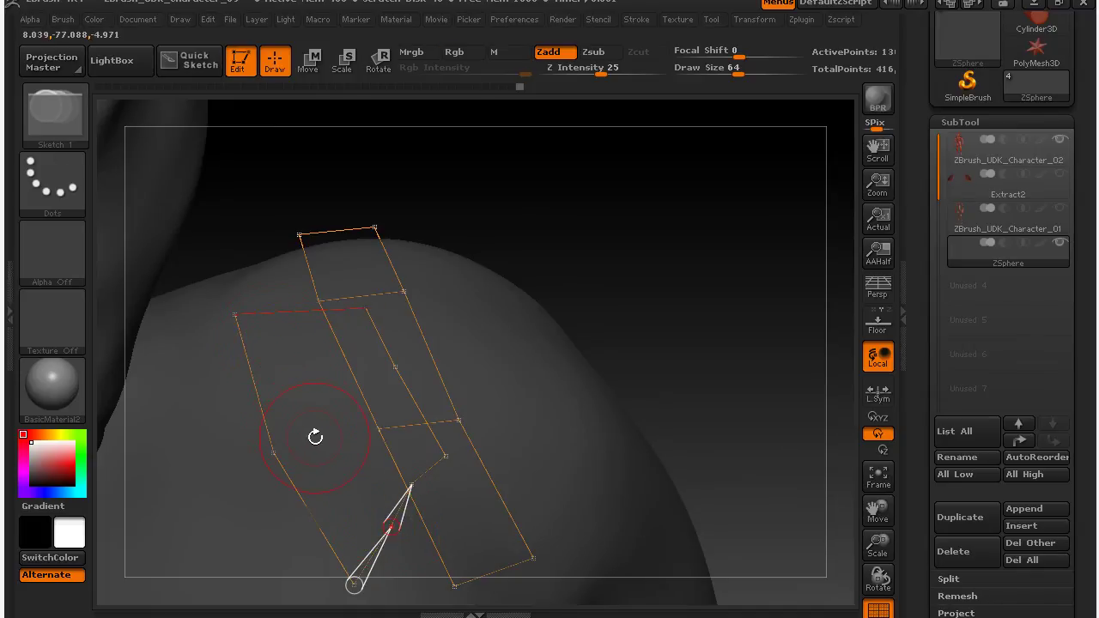
pyautogui.click(284, 316)
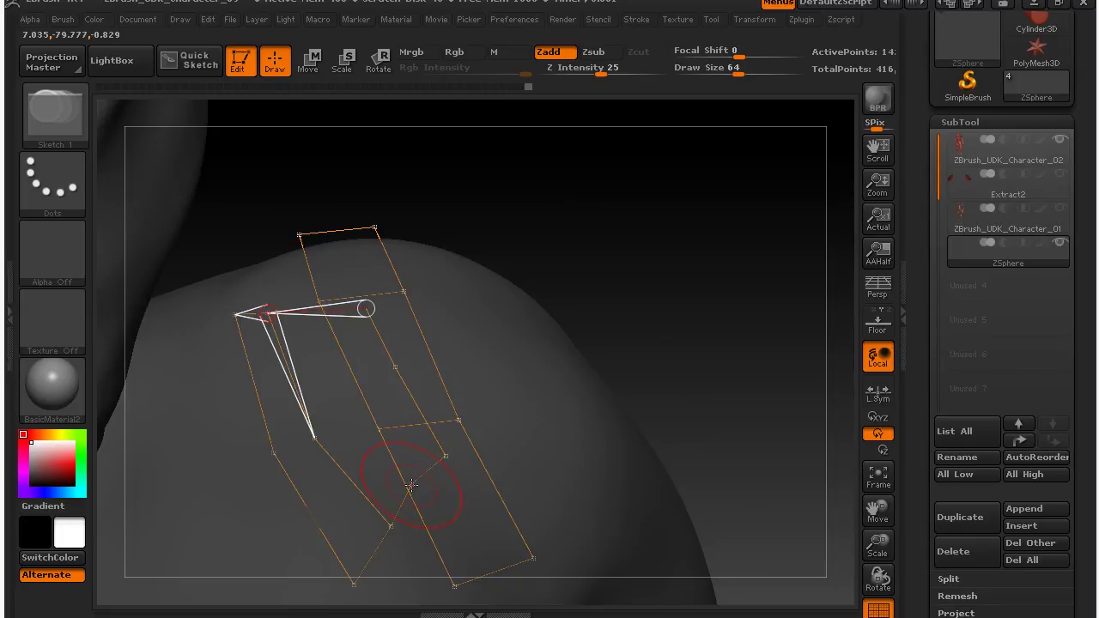
pyautogui.press('ctrl')
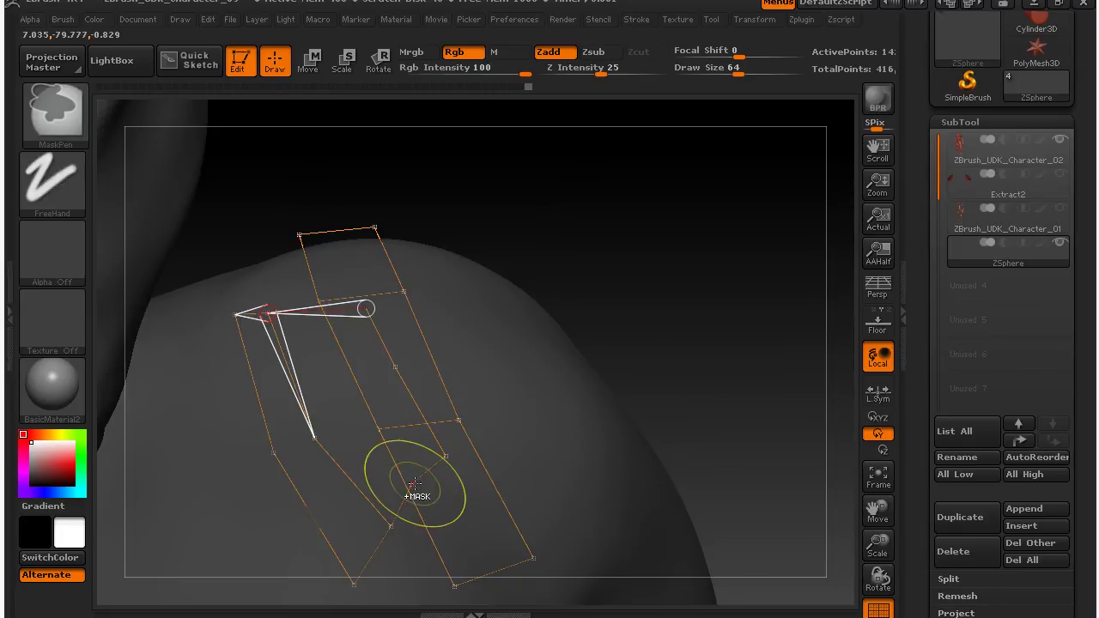
pyautogui.keyDown('ctrl'); pyautogui.moveTo(445, 457); pyautogui.dragTo(391, 526); pyautogui.keyUp('ctrl')
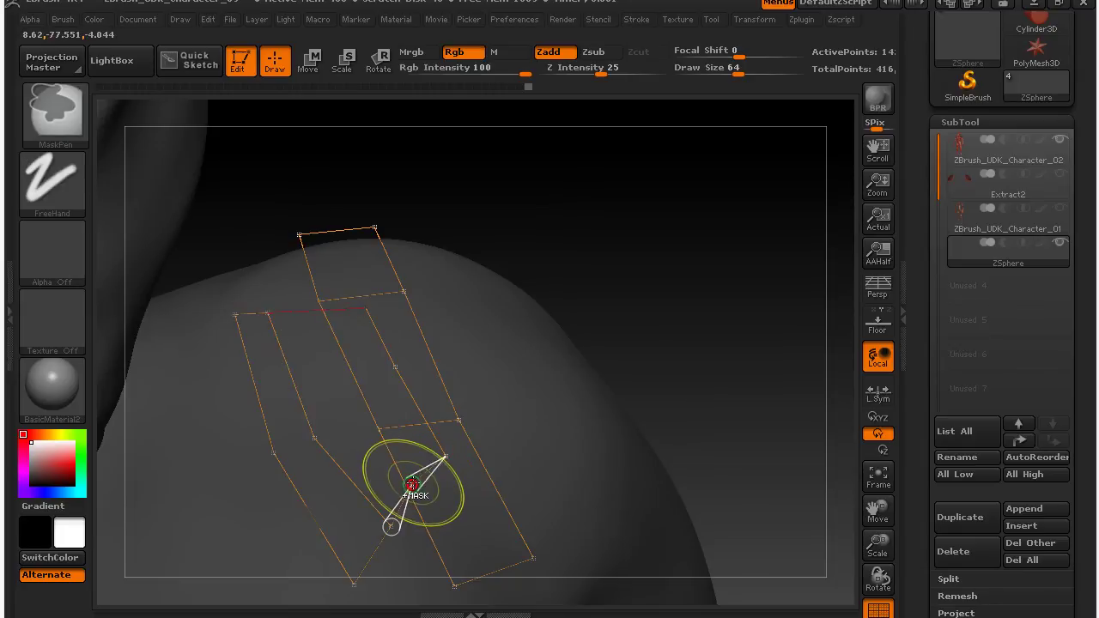
pyautogui.moveTo(343, 393); pyautogui.dragTo(412, 486)
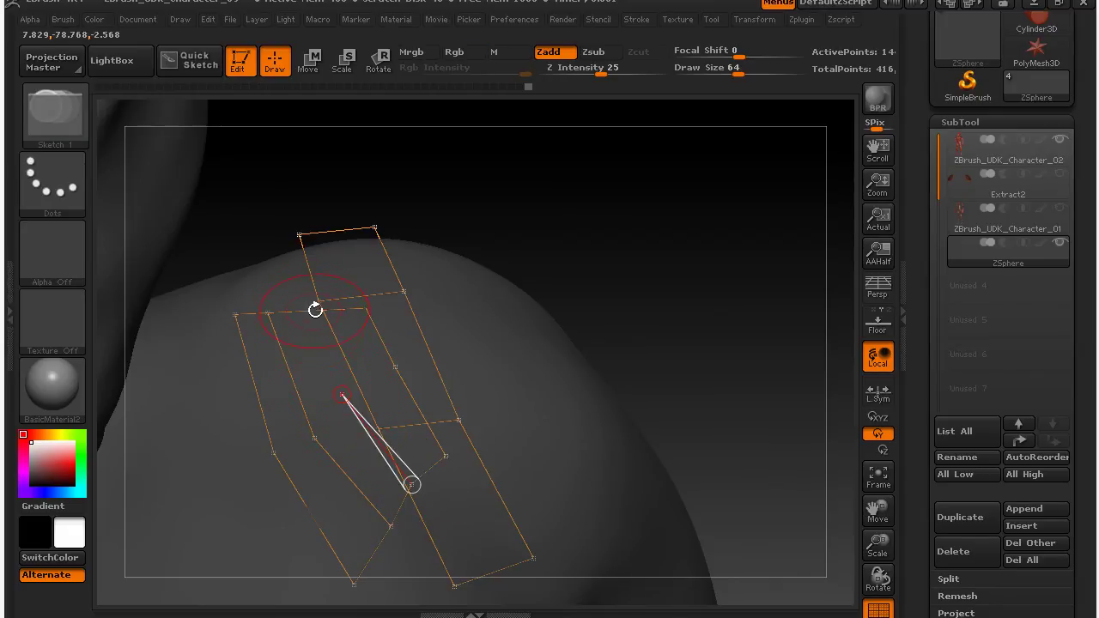
pyautogui.click(315, 311)
# Connect the middle points of the lengthwise lines across the shoulder outline to split it into quads
pyautogui.moveTo(643, 359)
pyautogui.mouseDown()
pyautogui.moveTo(644, 297)
pyautogui.moveTo(660, 356)
pyautogui.mouseUp()
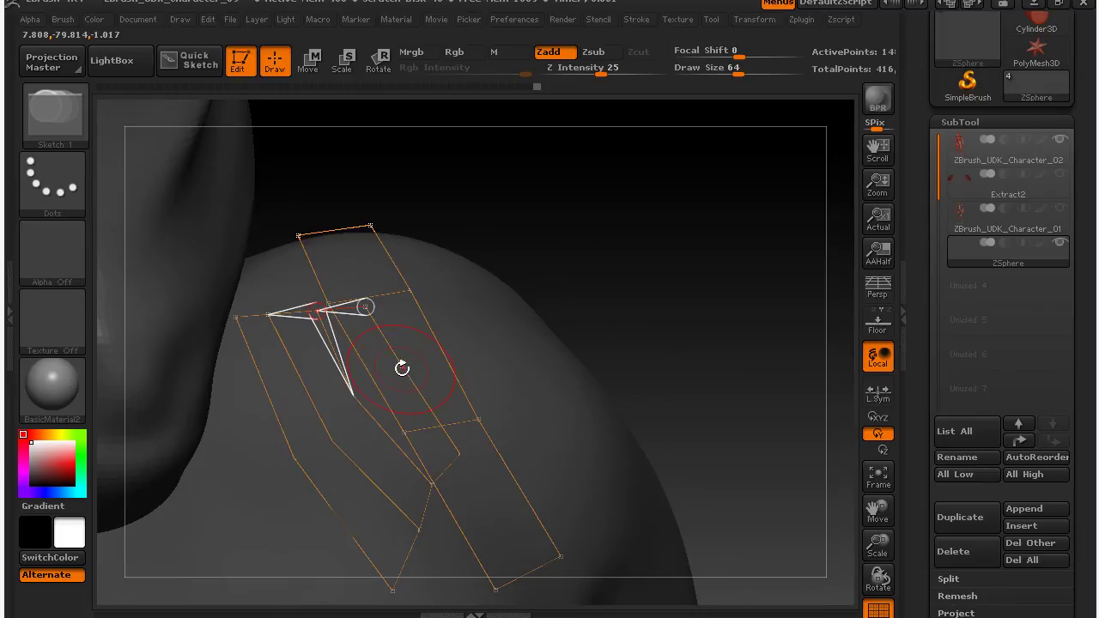
pyautogui.keyDown('ctrl'); pyautogui.click(402, 368); pyautogui.keyUp('ctrl')
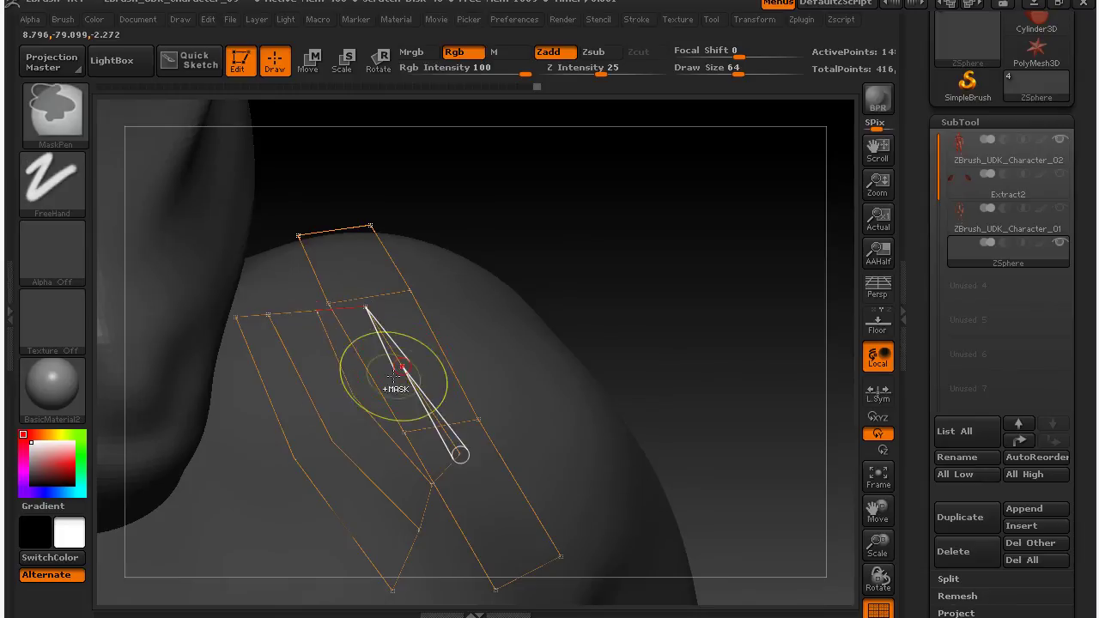
pyautogui.click(350, 393)
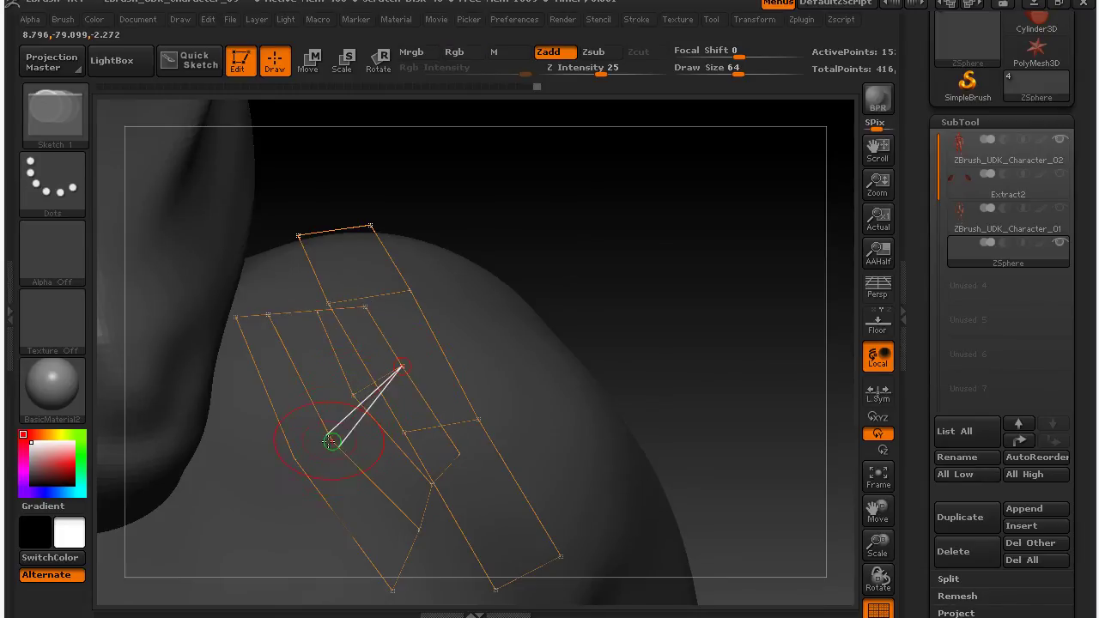
pyautogui.hotkey('ctrl', 'z')
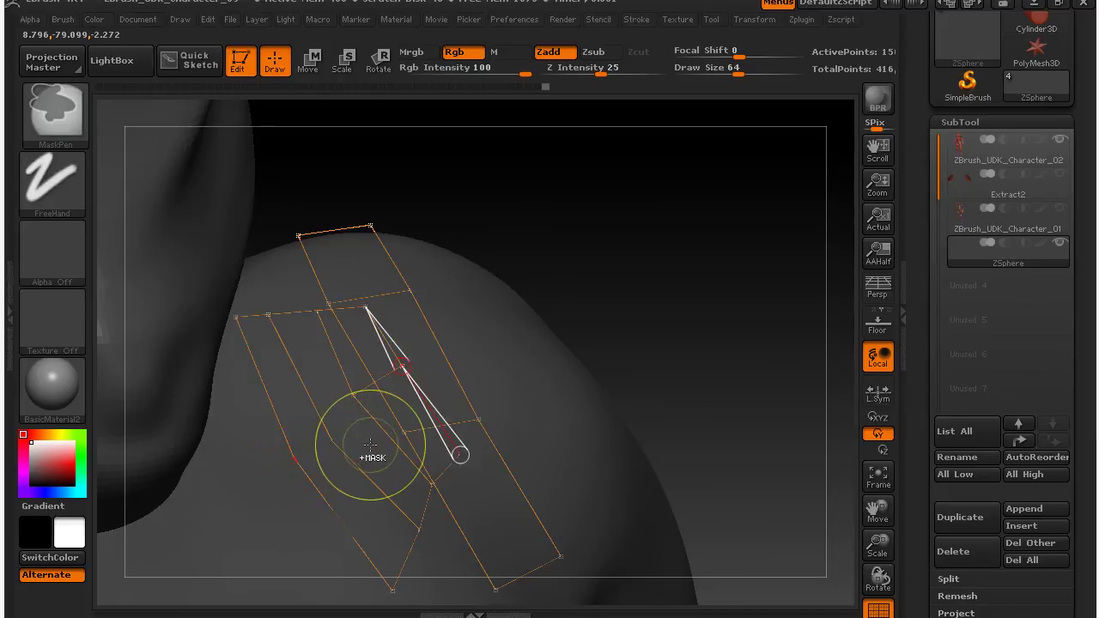
pyautogui.keyDown('ctrl'); pyautogui.click(352, 396); pyautogui.keyUp('ctrl')
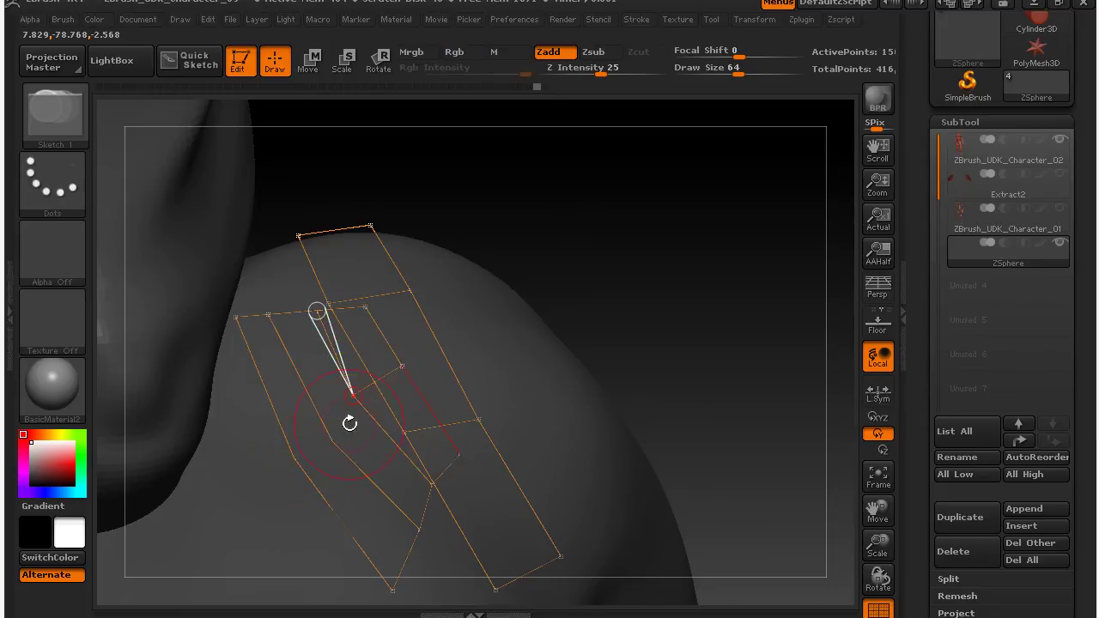
pyautogui.press('ctrl')
pyautogui.keyDown('ctrl'); pyautogui.click(332, 444); pyautogui.keyUp('ctrl')
# Preview the adaptive skin and examine the overlapping shoulder pieces together with the torso and forearm armour from several angles
pyautogui.moveTo(744, 361)
pyautogui.mouseDown()
pyautogui.moveTo(655, 302)
pyautogui.moveTo(699, 338)
pyautogui.moveTo(736, 260)
pyautogui.moveTo(395, 292)
pyautogui.moveTo(501, 404)
pyautogui.moveTo(466, 387)
pyautogui.moveTo(533, 375)
pyautogui.moveTo(523, 368)
pyautogui.moveTo(523, 387)
pyautogui.moveTo(601, 233)
pyautogui.moveTo(650, 222)
pyautogui.moveTo(474, 237)
pyautogui.mouseUp()
pyautogui.moveTo(583, 251); pyautogui.dragTo(680, 255)
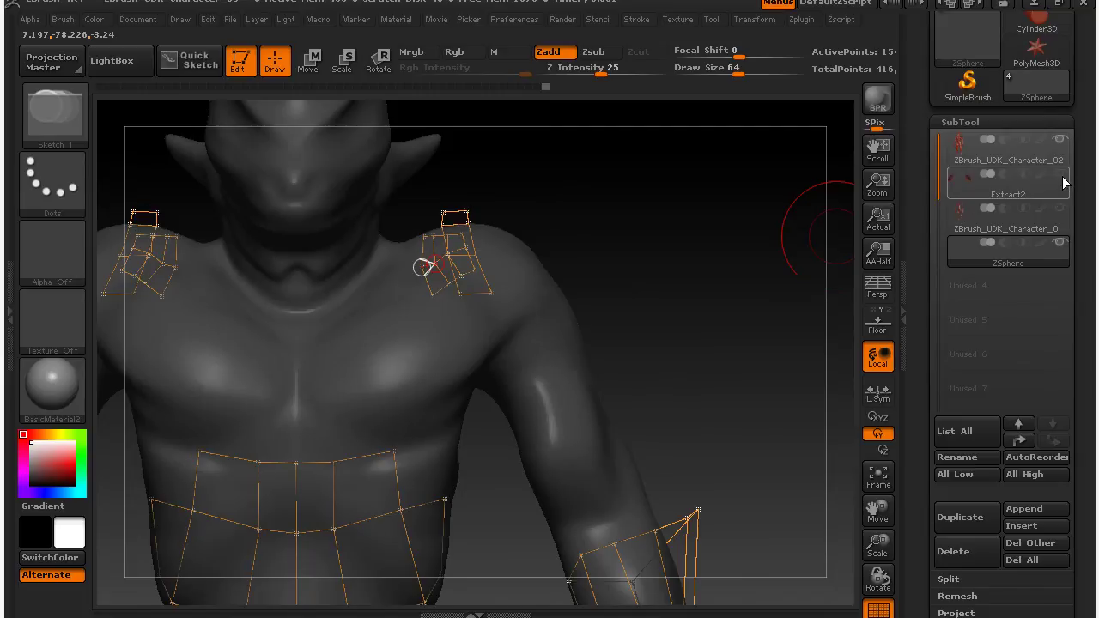
pyautogui.moveTo(709, 290)
pyautogui.mouseDown()
pyautogui.moveTo(680, 281)
pyautogui.moveTo(714, 287)
pyautogui.mouseUp()
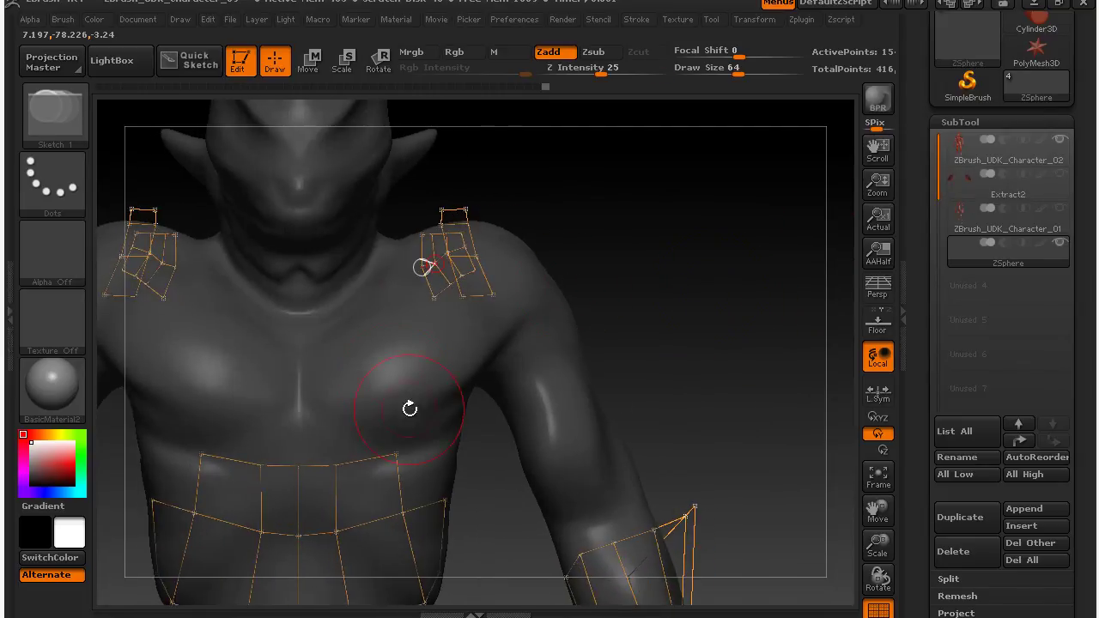
pyautogui.moveTo(636, 319); pyautogui.dragTo(406, 309)
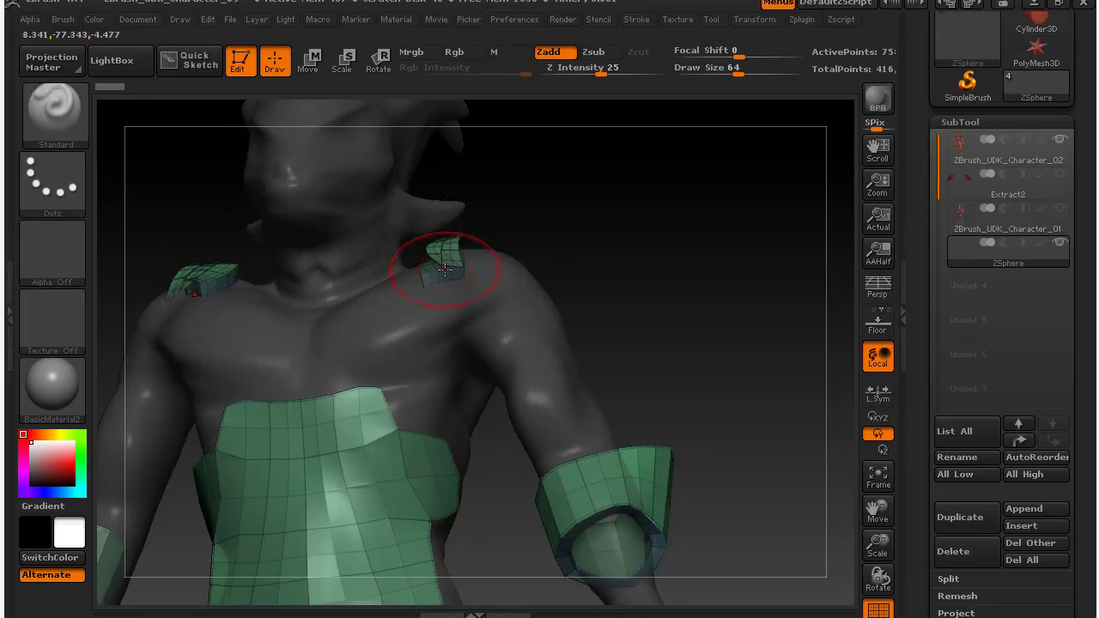
pyautogui.moveTo(682, 255); pyautogui.dragTo(641, 326)
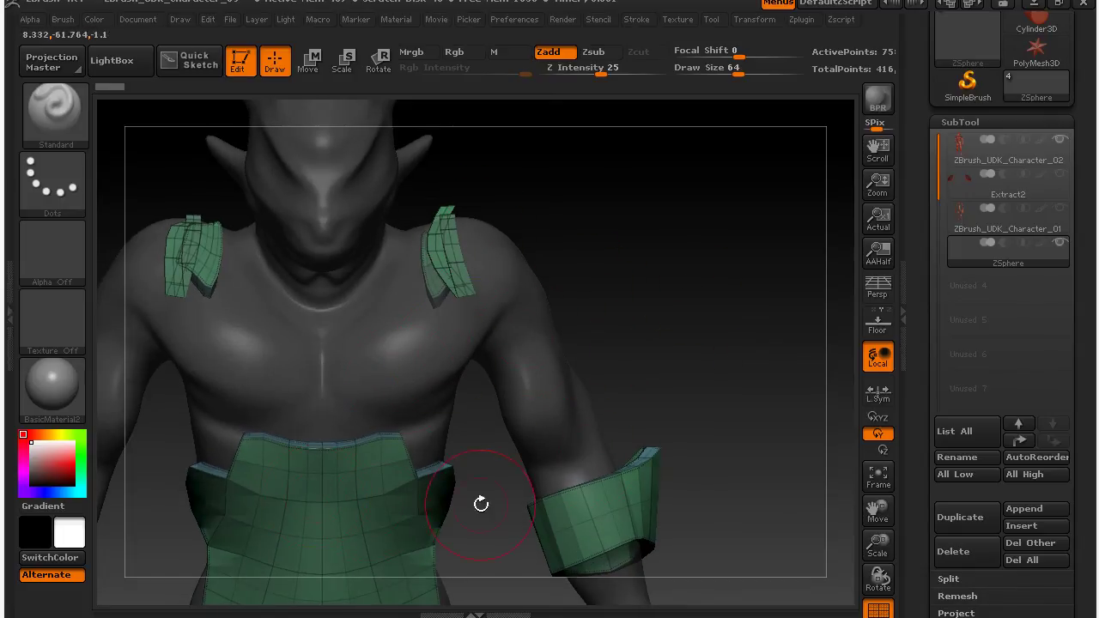
pyautogui.moveTo(709, 300); pyautogui.dragTo(721, 277)
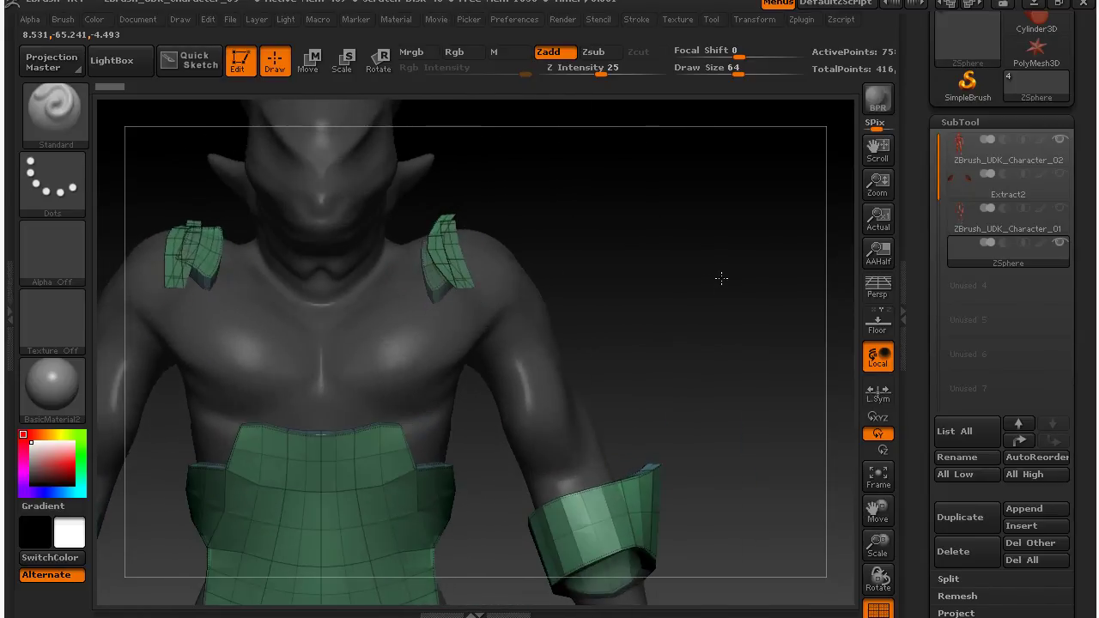